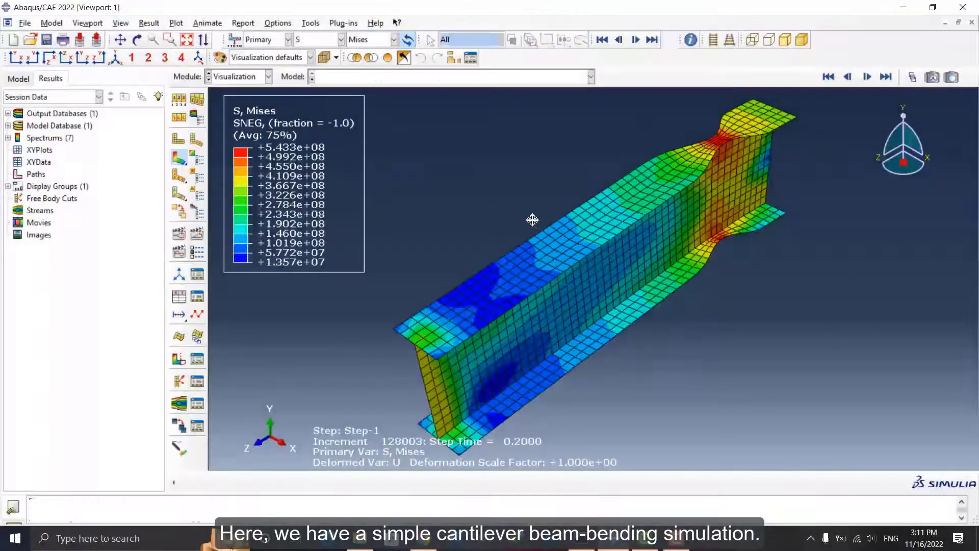
- Open Viewport Annotation Options and look through its Triad, Legend and State Block pages
drag(526, 217, 560, 255)
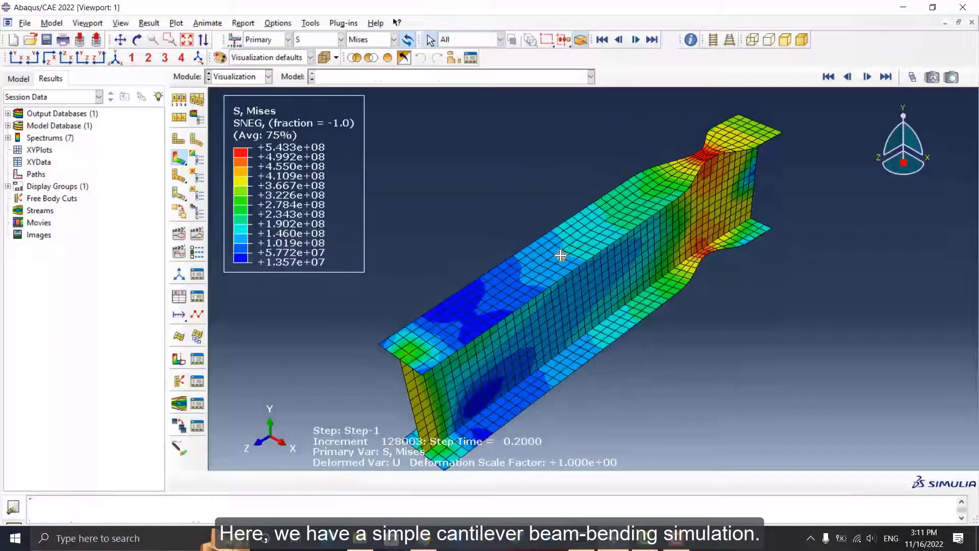
click(87, 24)
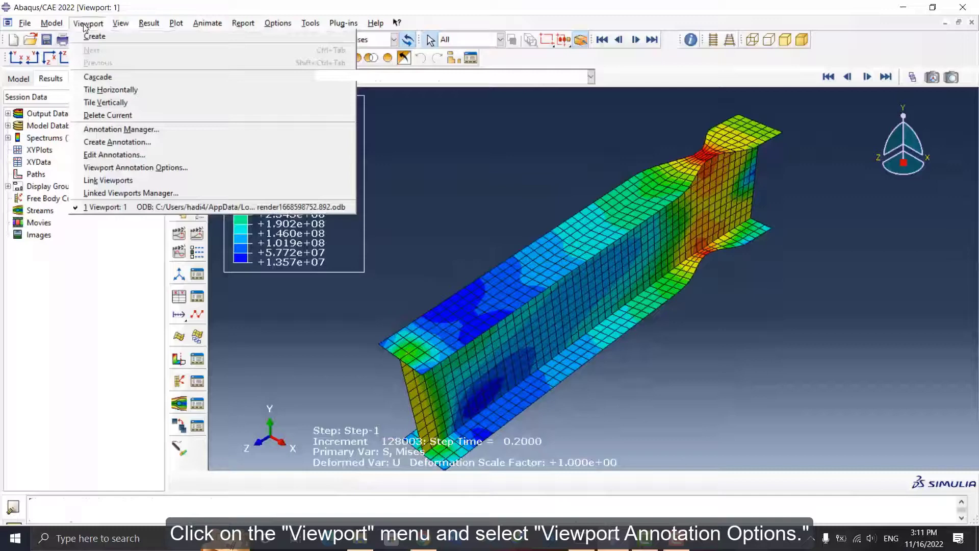
click(161, 169)
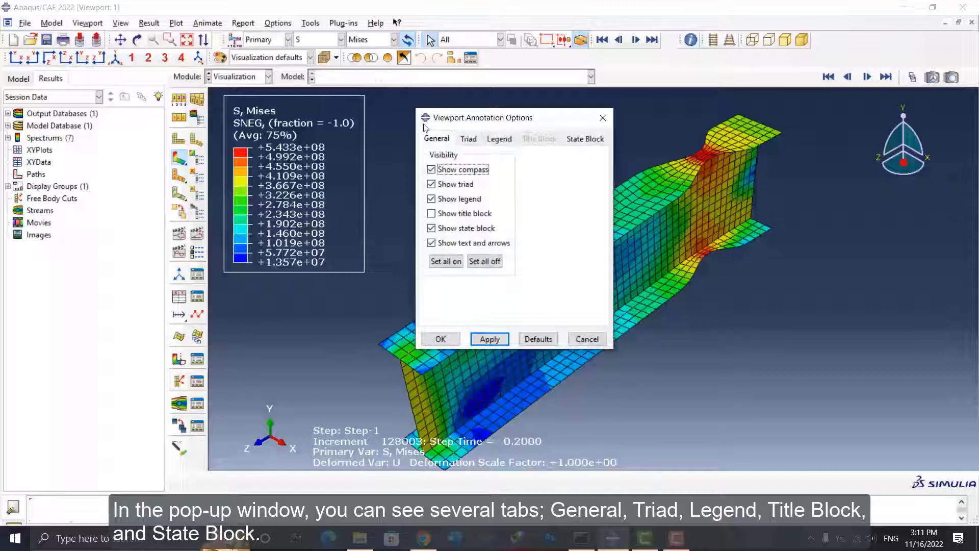
click(468, 139)
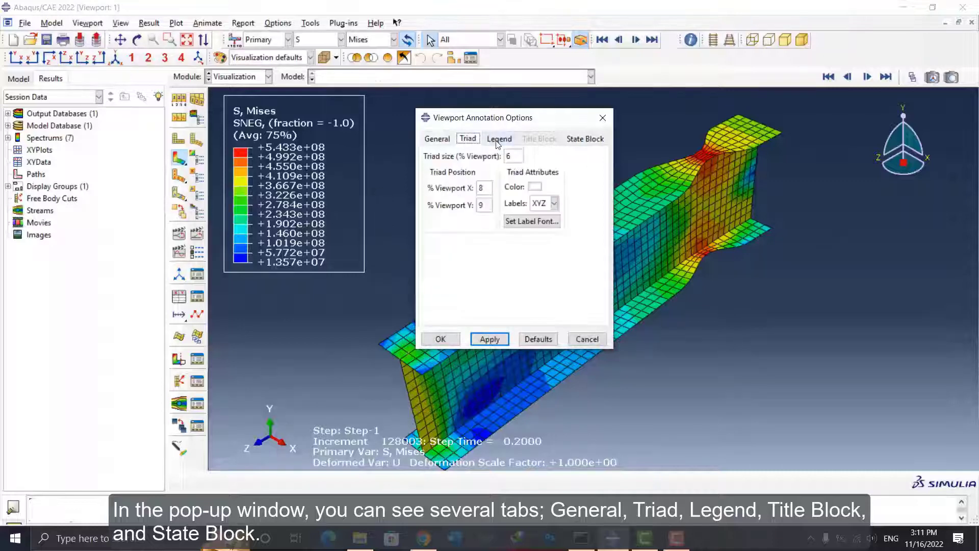
click(497, 141)
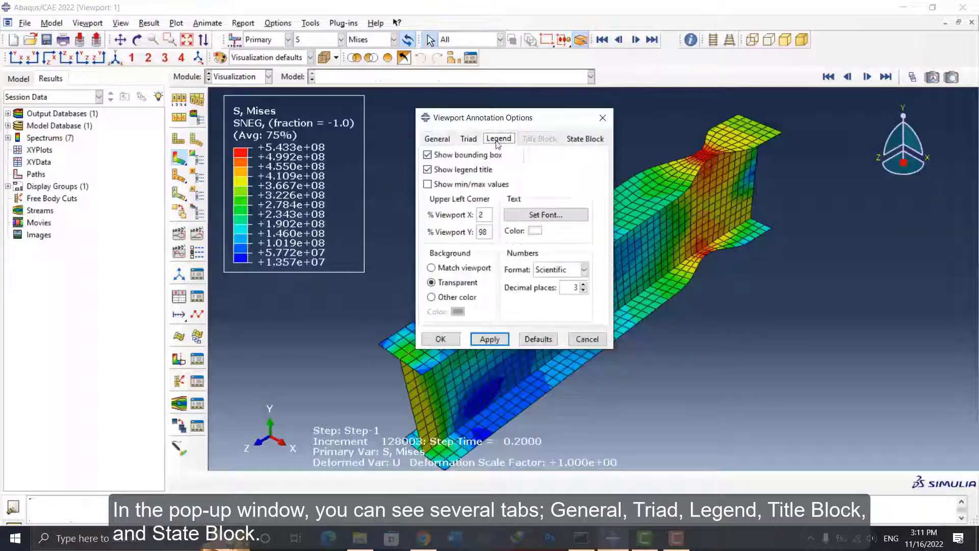
click(579, 142)
click(431, 140)
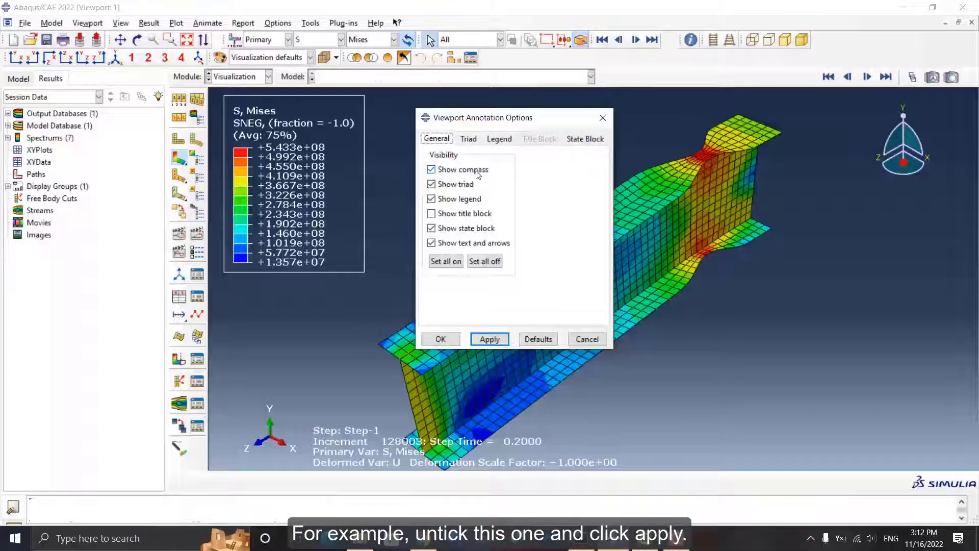
click(431, 170)
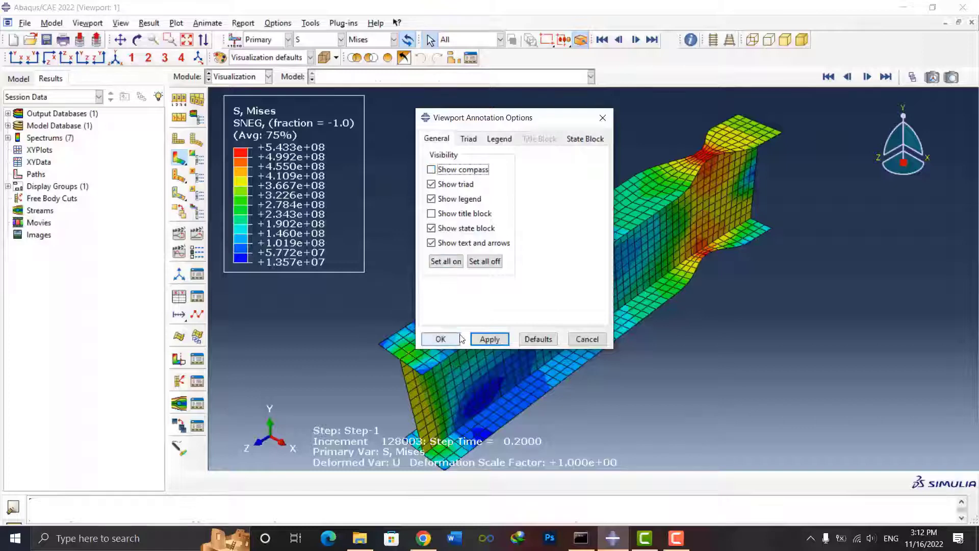
click(478, 340)
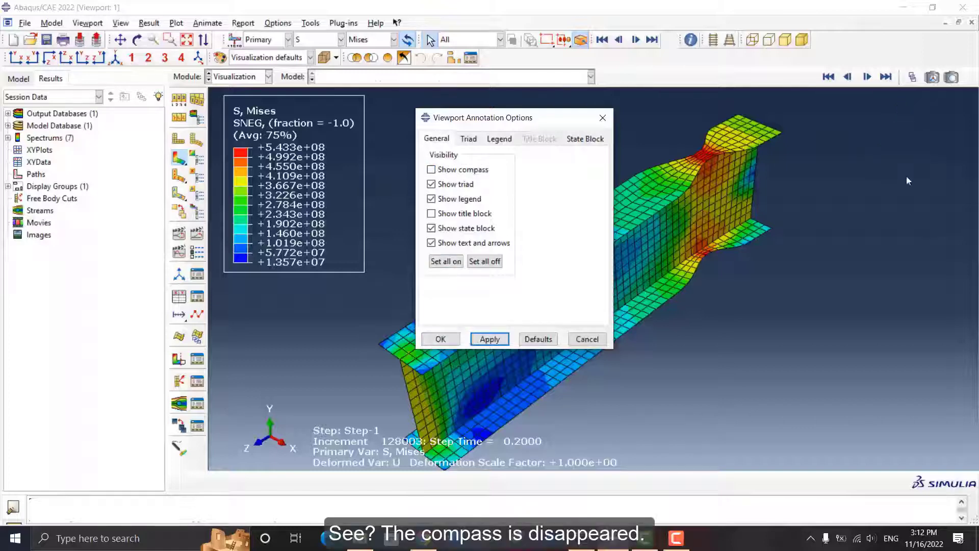
click(444, 169)
click(479, 338)
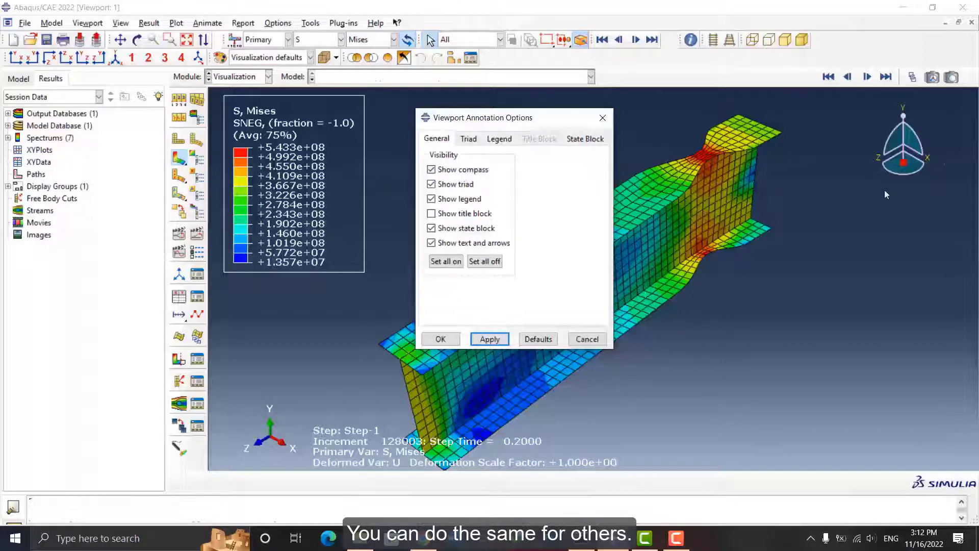
- Try triad value 15 and position 15% X, 20% Y, then restore default placement
click(469, 139)
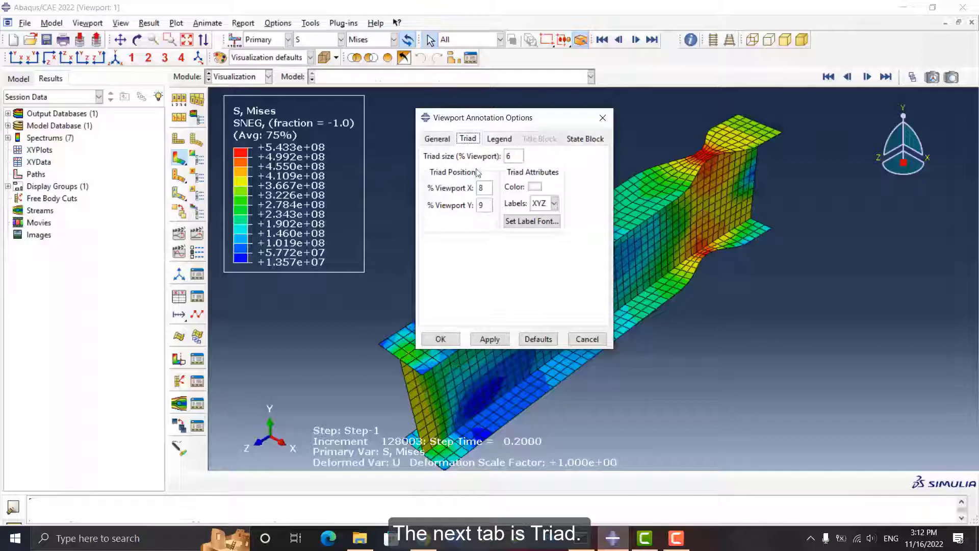
key(Tab)
text(15)
click(475, 340)
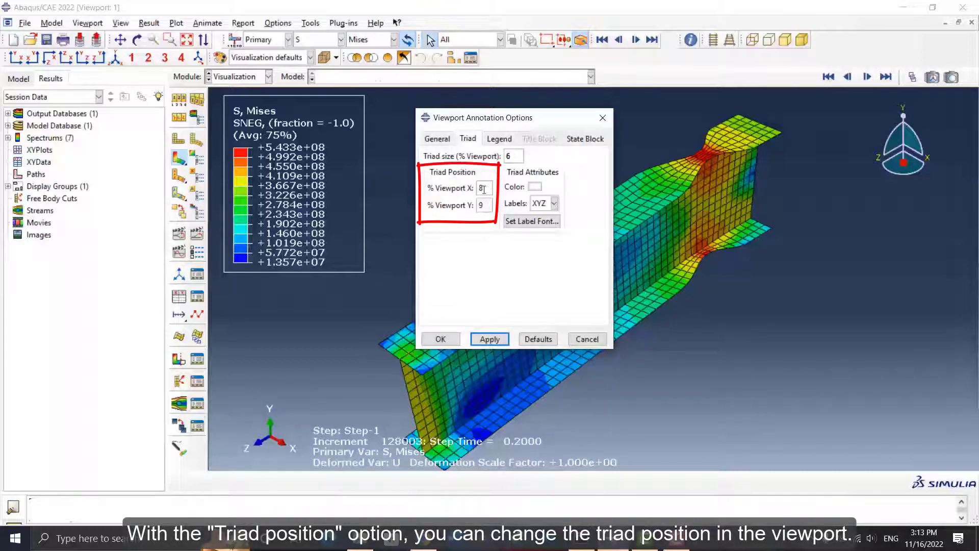
double_click(483, 189)
text(15)
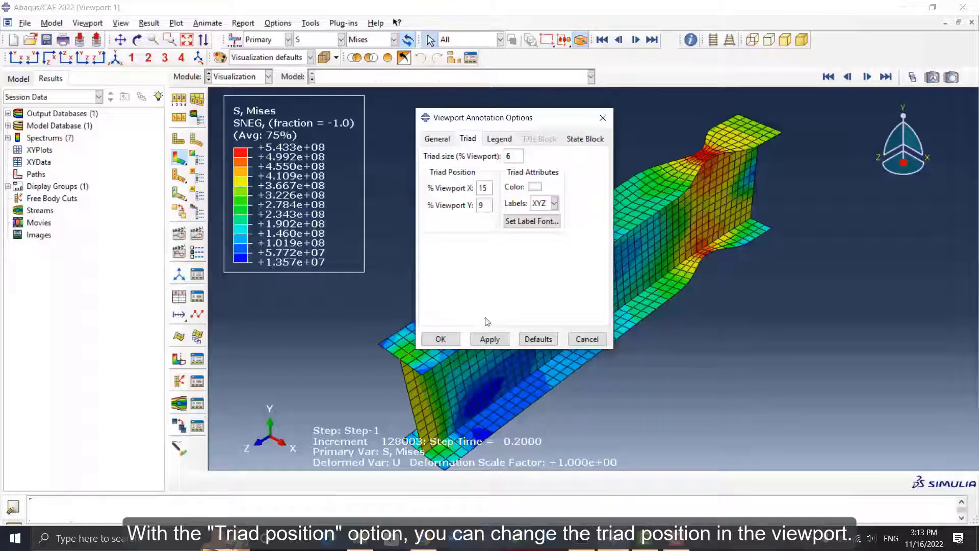
click(479, 340)
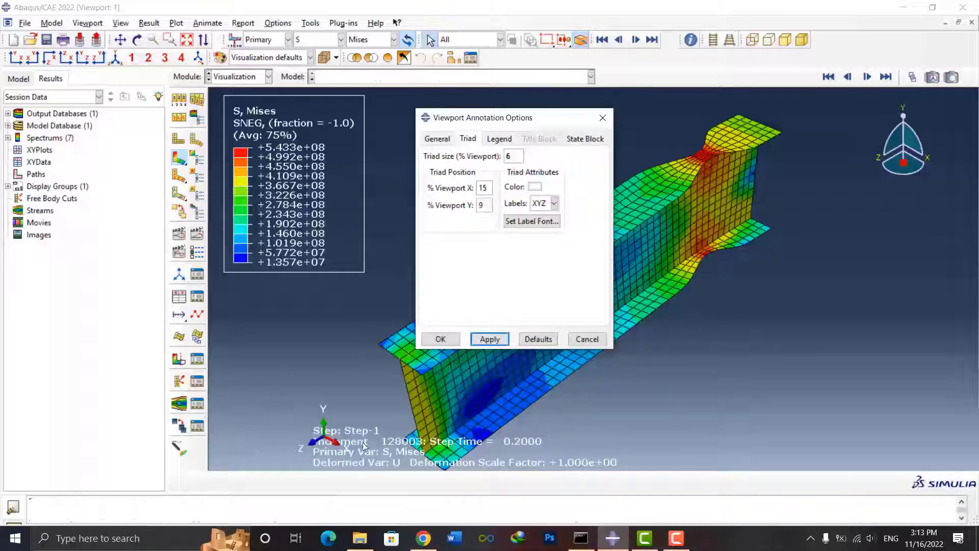
double_click(484, 204)
text(20)
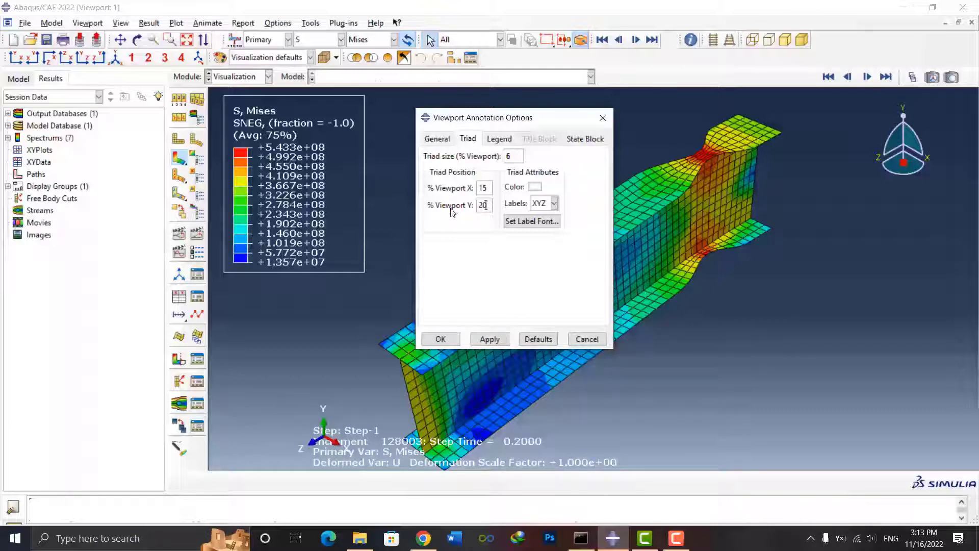
click(475, 340)
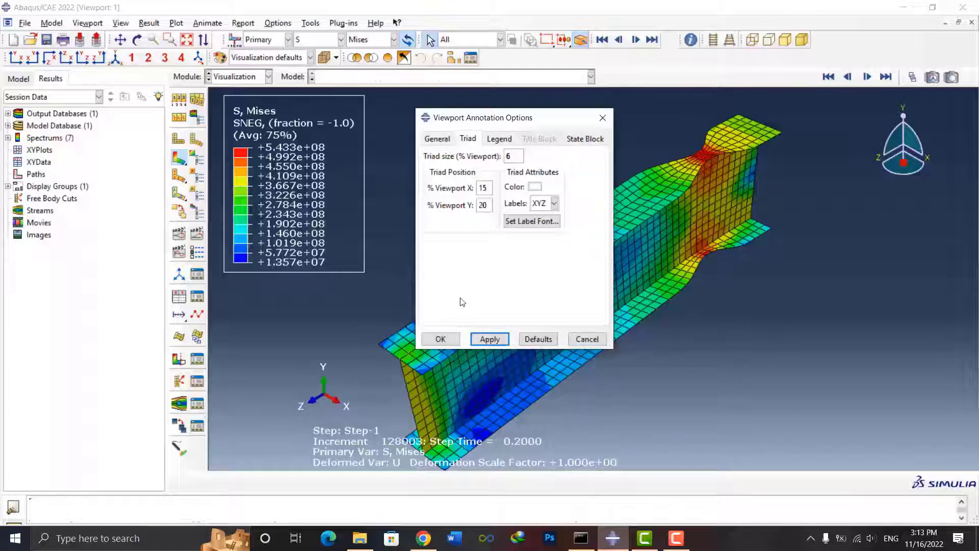
click(537, 339)
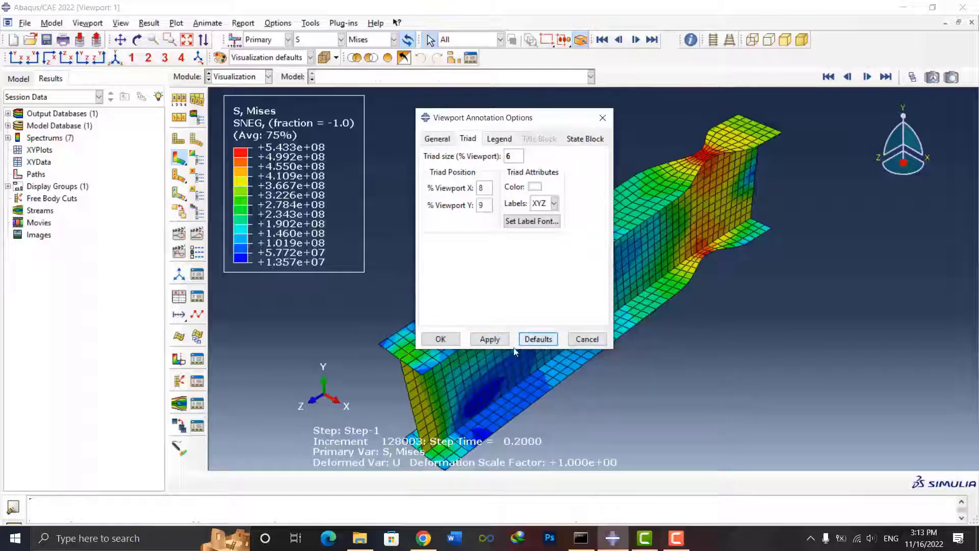
click(490, 339)
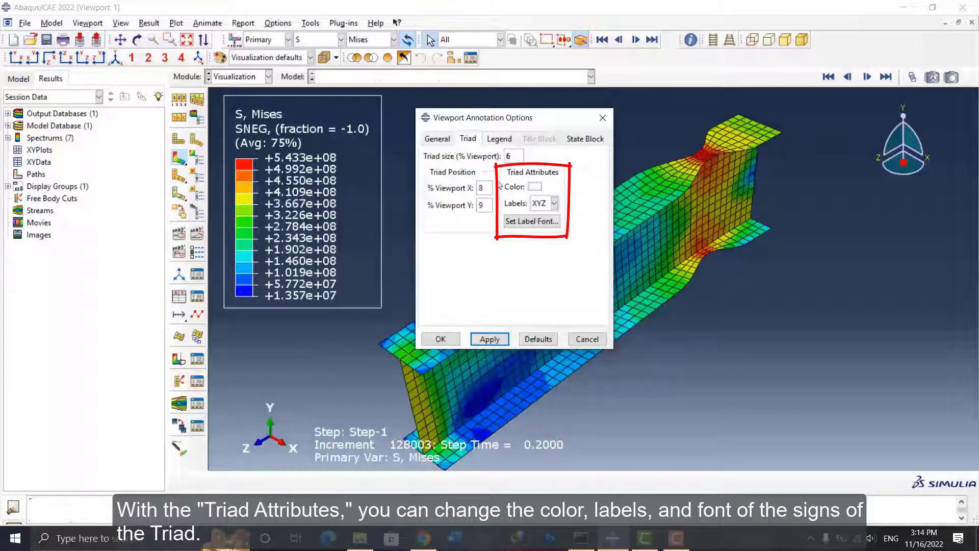
- Relabel the triad 1 2 3, then switch the labels back to XYZ
click(533, 187)
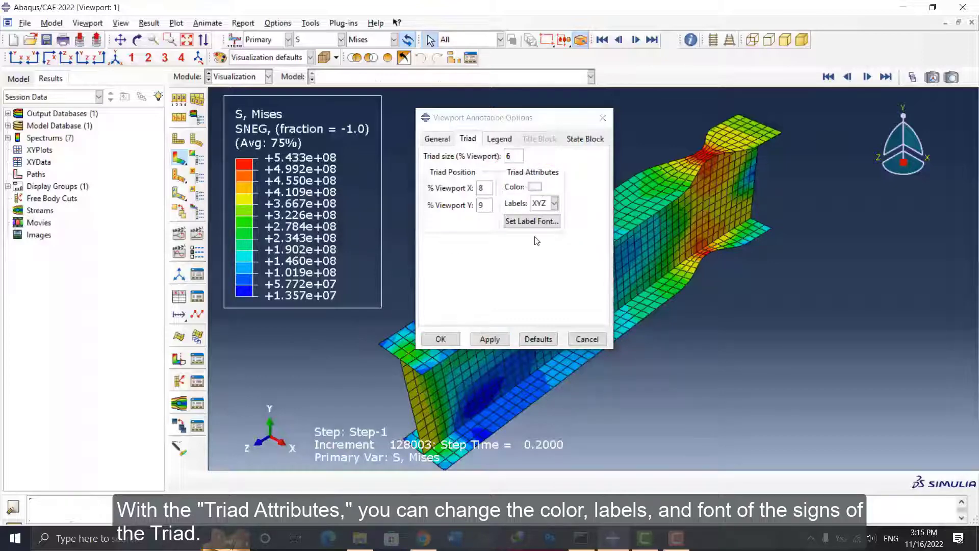
click(555, 203)
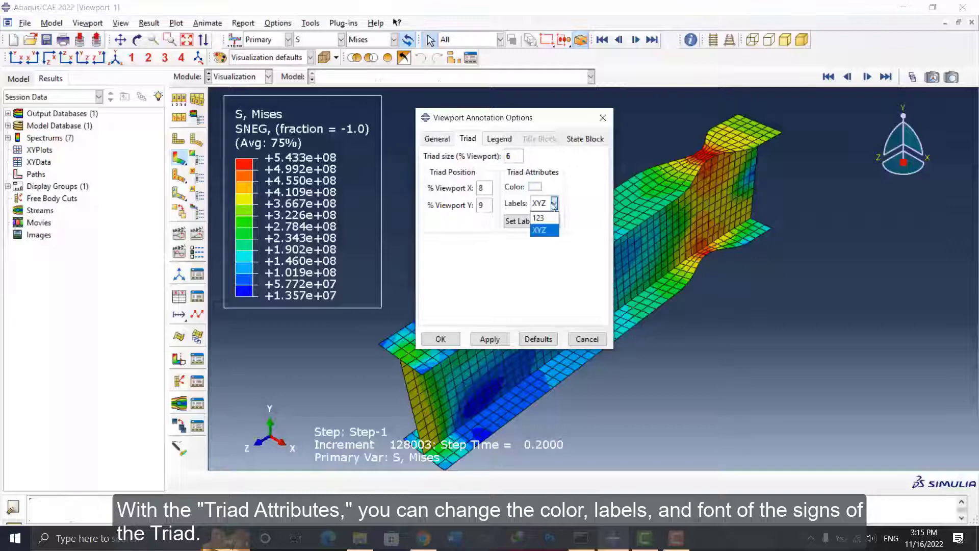
click(541, 218)
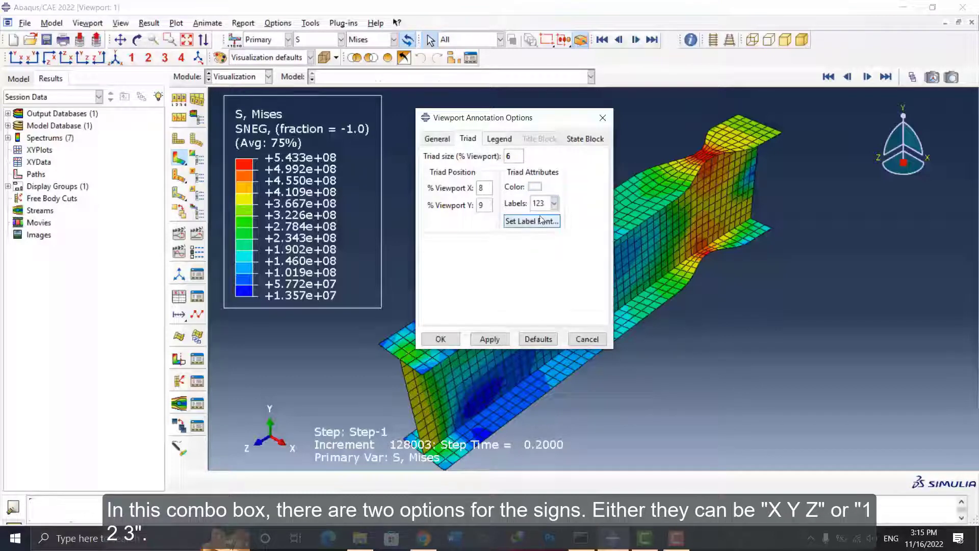
click(495, 339)
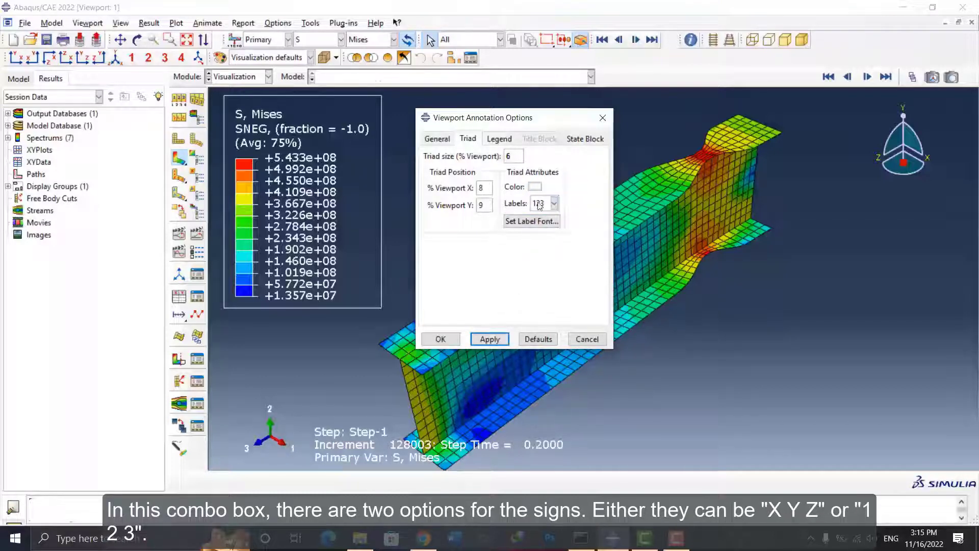
click(554, 203)
click(540, 228)
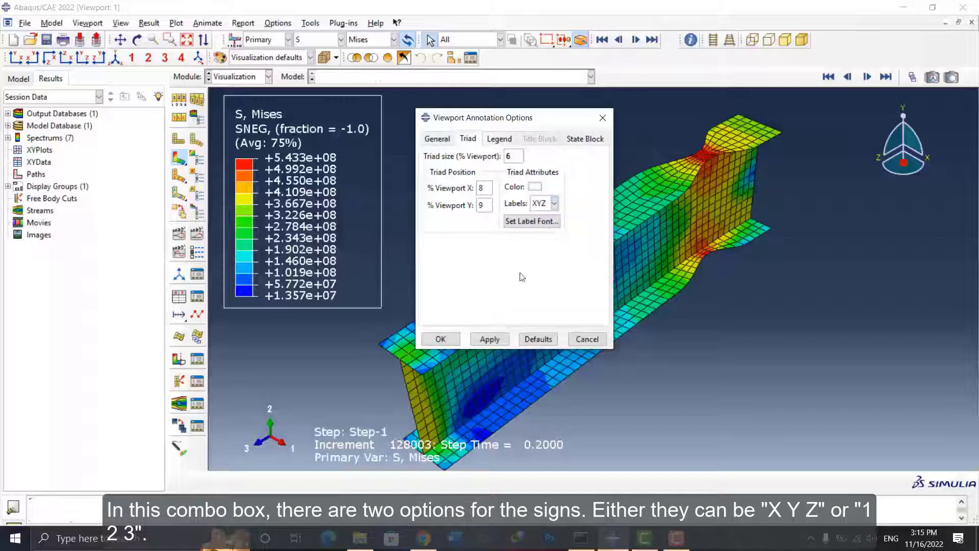
click(489, 339)
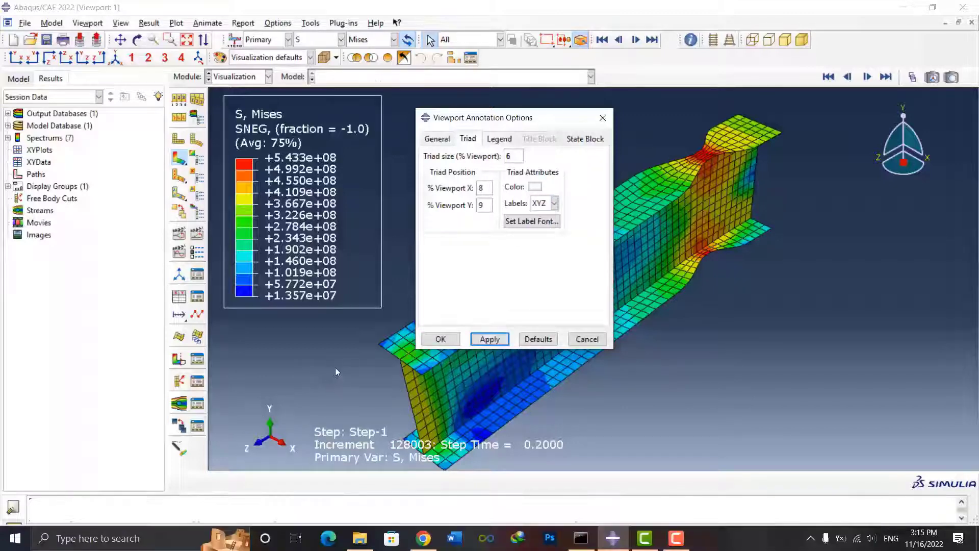
- Try triad label size 18 and italic, settling on 10-point non-italic text
click(542, 227)
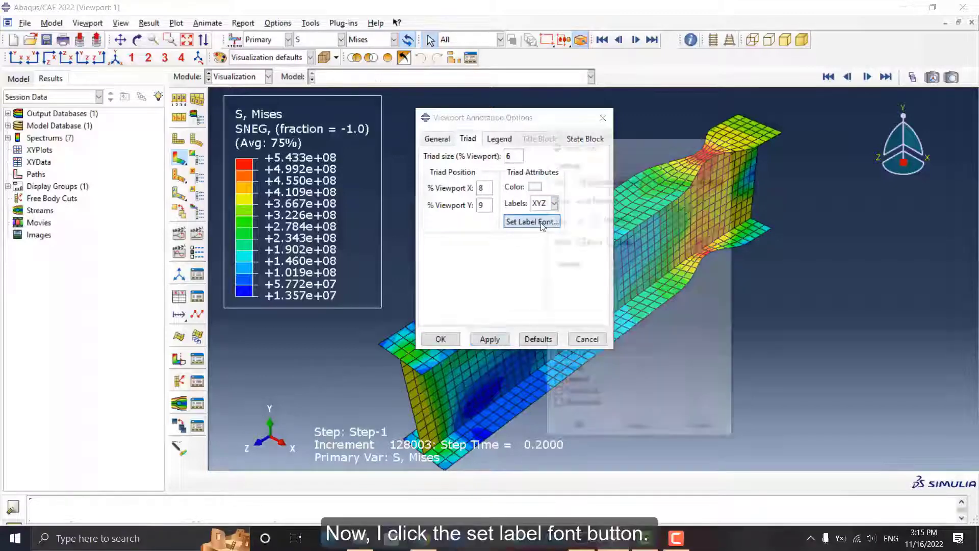
drag(627, 147, 525, 128)
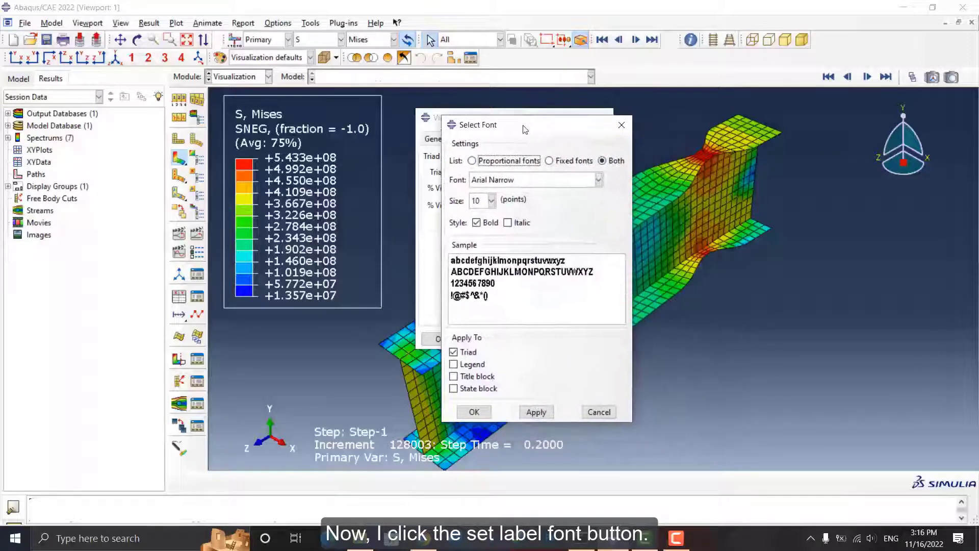
click(492, 200)
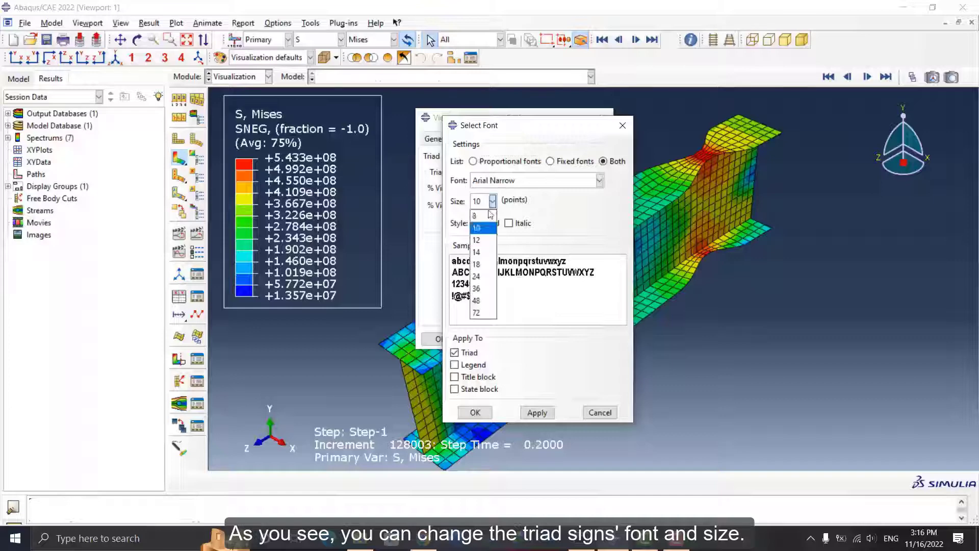
click(477, 264)
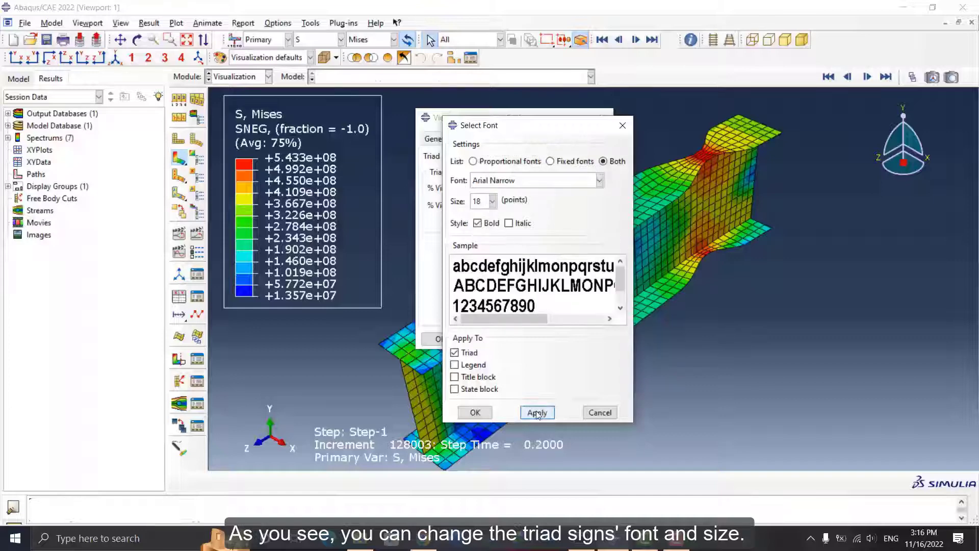
click(537, 412)
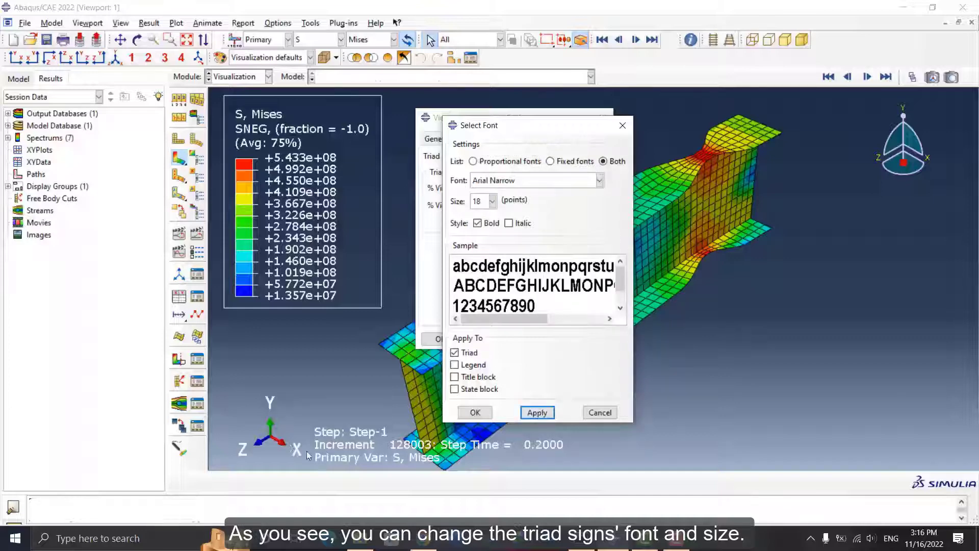
click(492, 200)
click(478, 228)
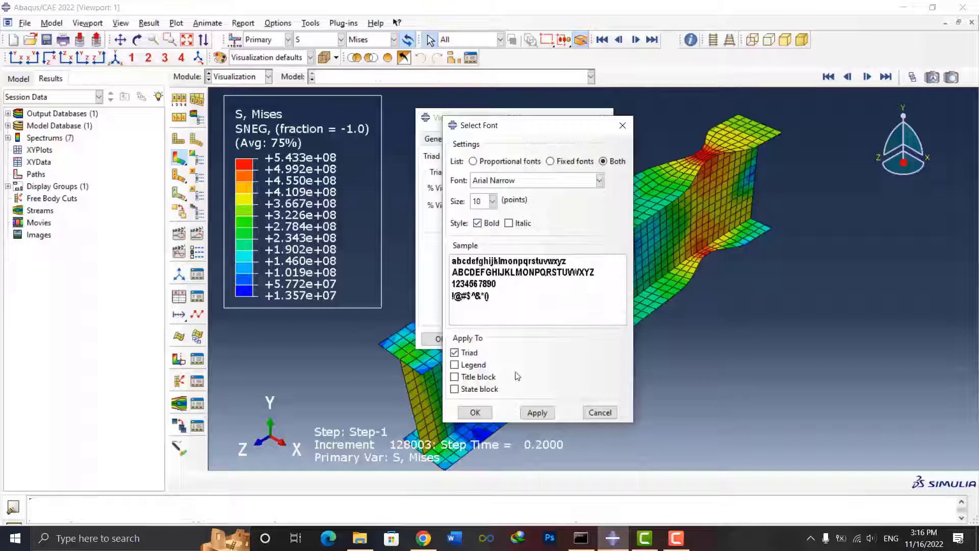
click(533, 414)
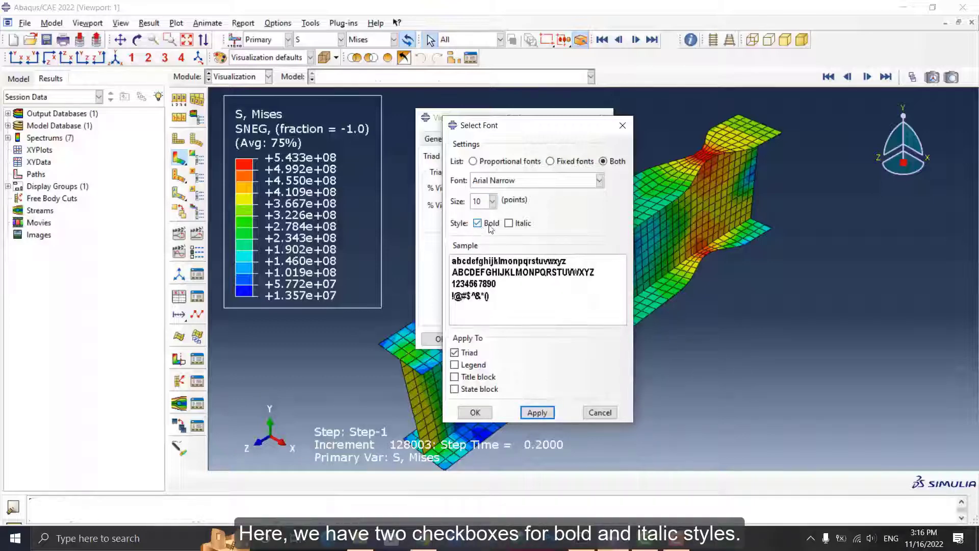
click(509, 223)
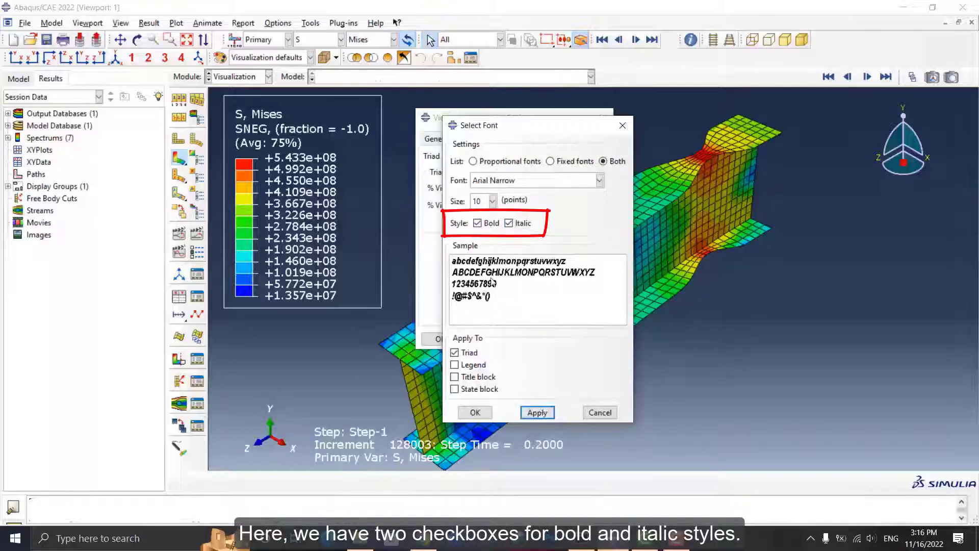
click(509, 223)
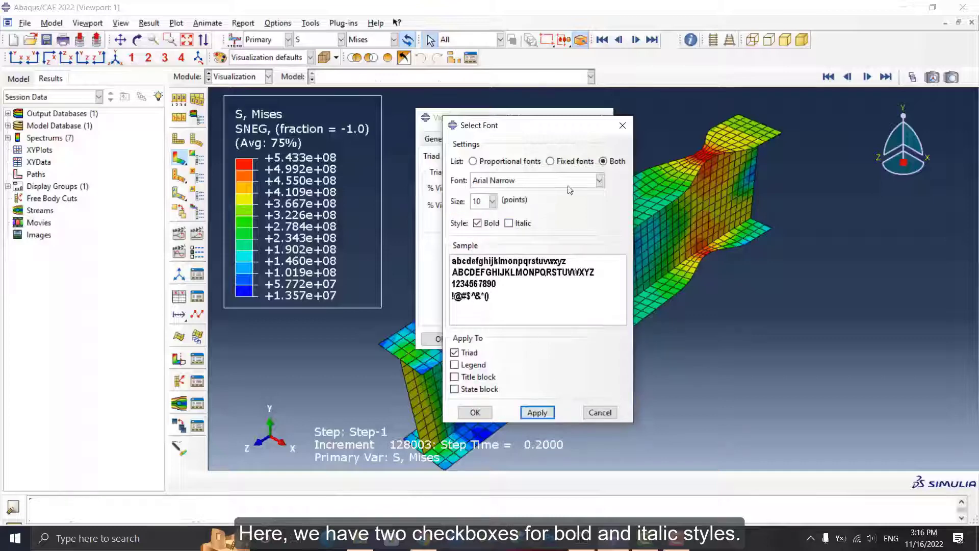
- Apply Bahnschrift Light SemiCondensed to the triad labels and the legend, then close the font chooser
click(599, 180)
click(509, 329)
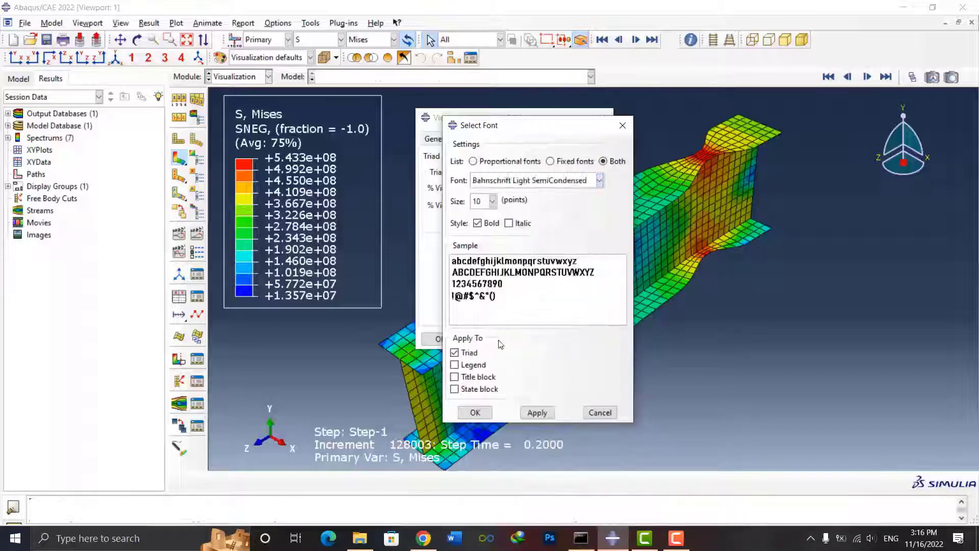
click(537, 412)
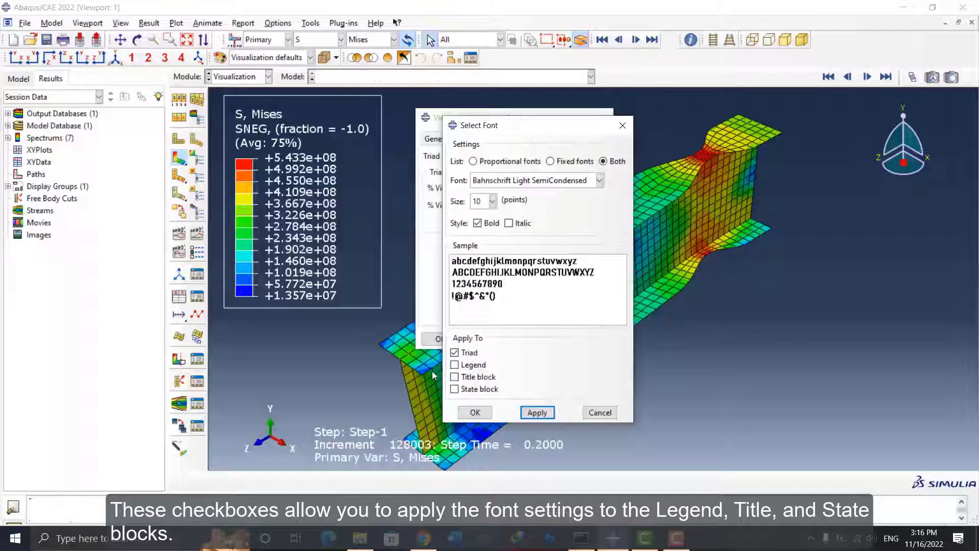
click(454, 364)
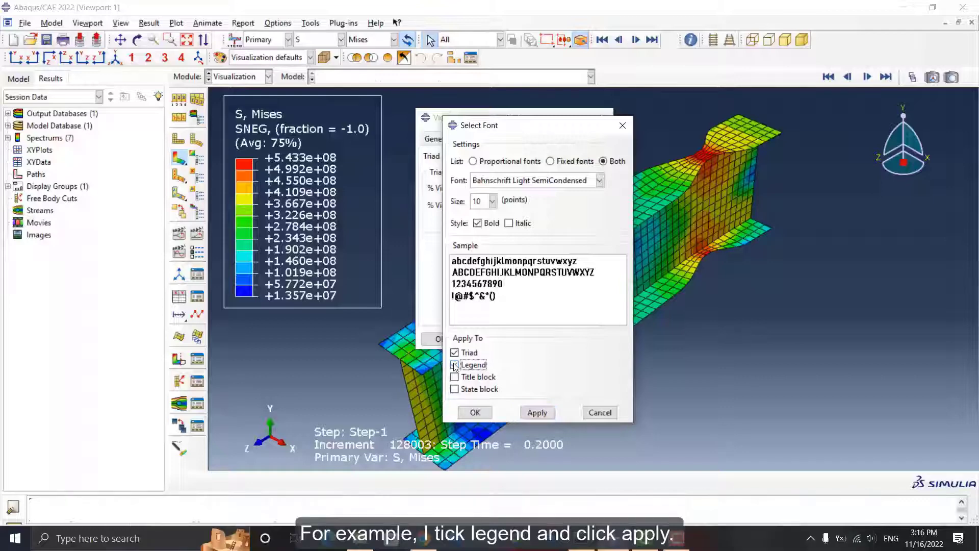
click(536, 413)
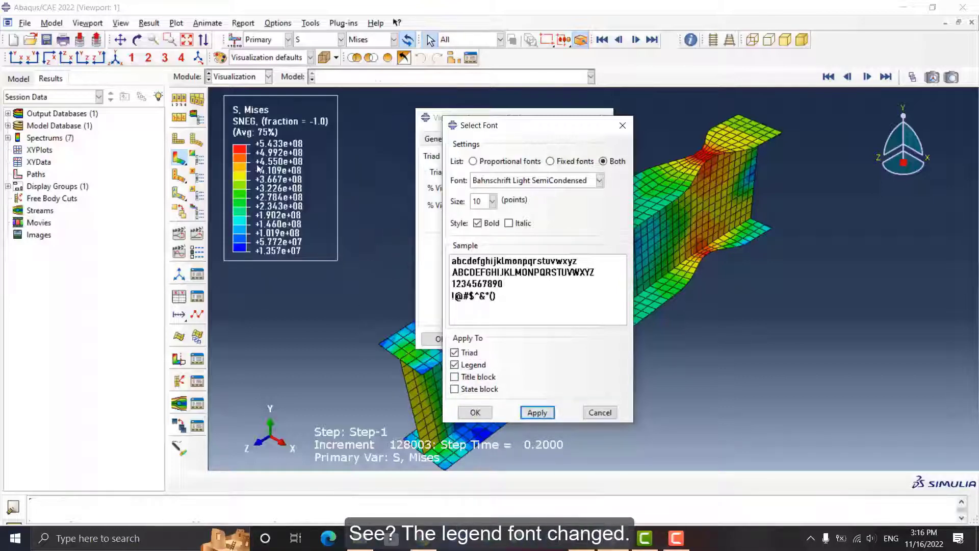
click(454, 365)
click(536, 412)
click(597, 411)
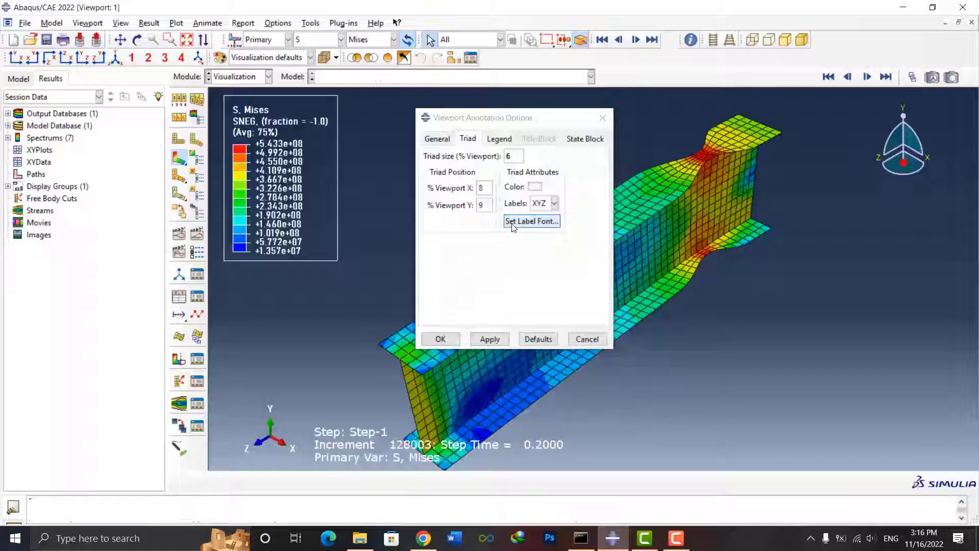
- Turn the legend bounding box and legend title off, then back on
click(500, 141)
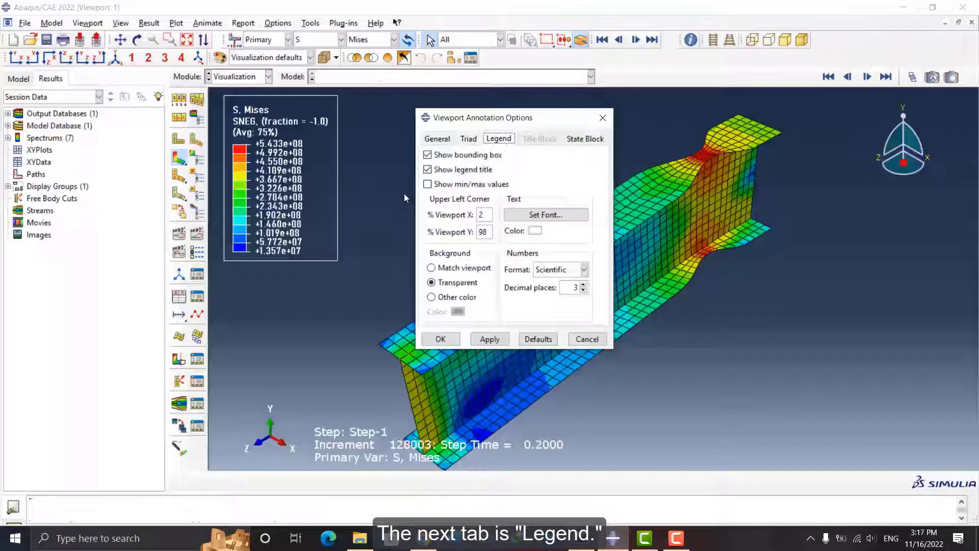
click(427, 154)
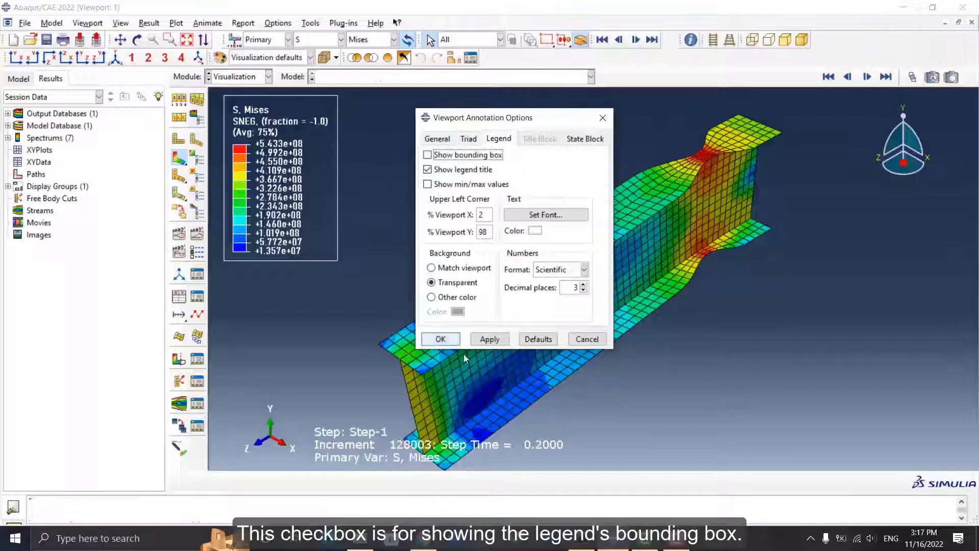
click(488, 339)
click(427, 155)
click(488, 338)
click(427, 169)
click(488, 340)
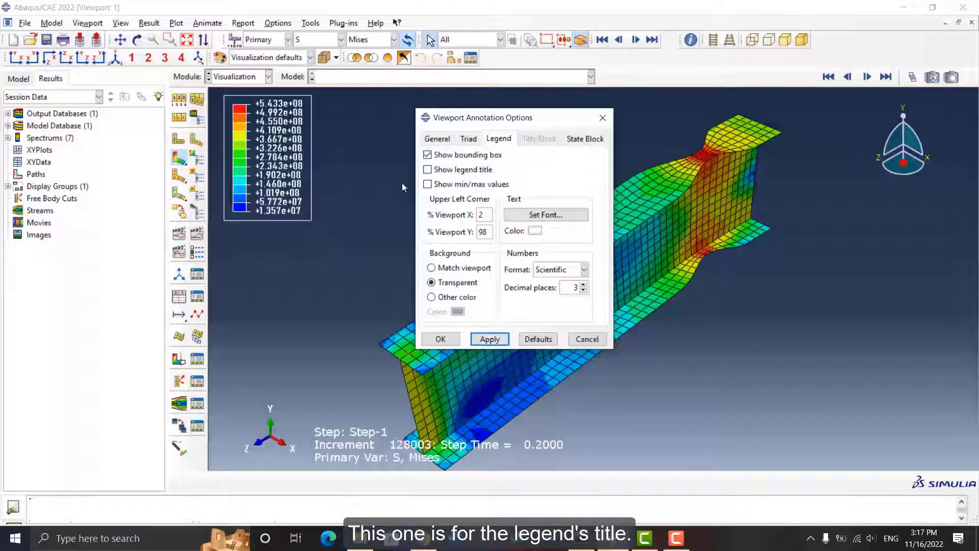
click(428, 169)
click(488, 339)
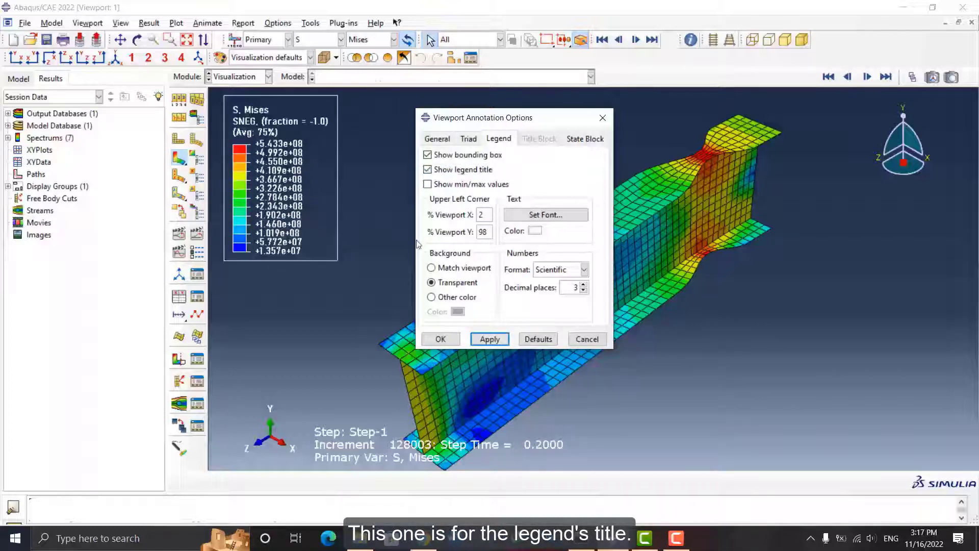
- Briefly show the legend's min/max values, then hide them again
click(427, 184)
click(489, 339)
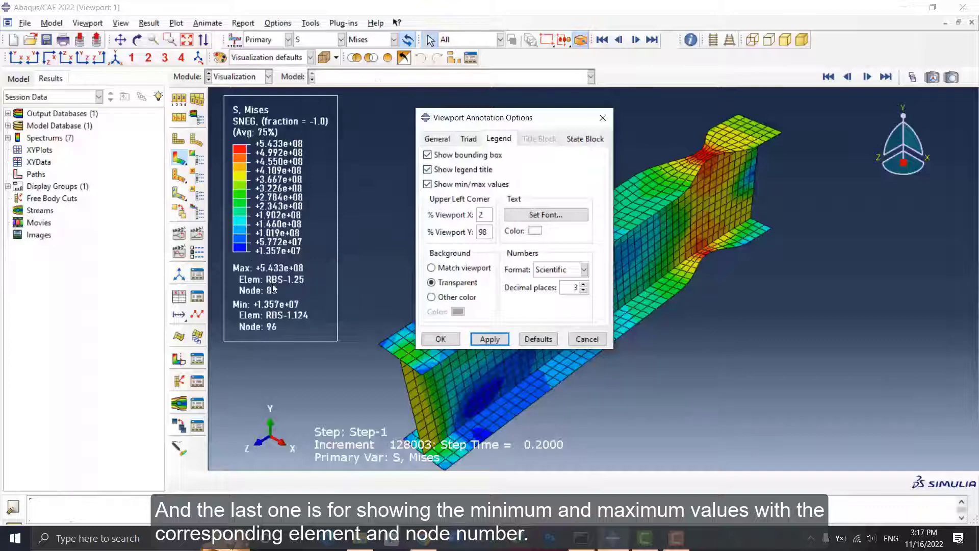
click(427, 184)
click(488, 339)
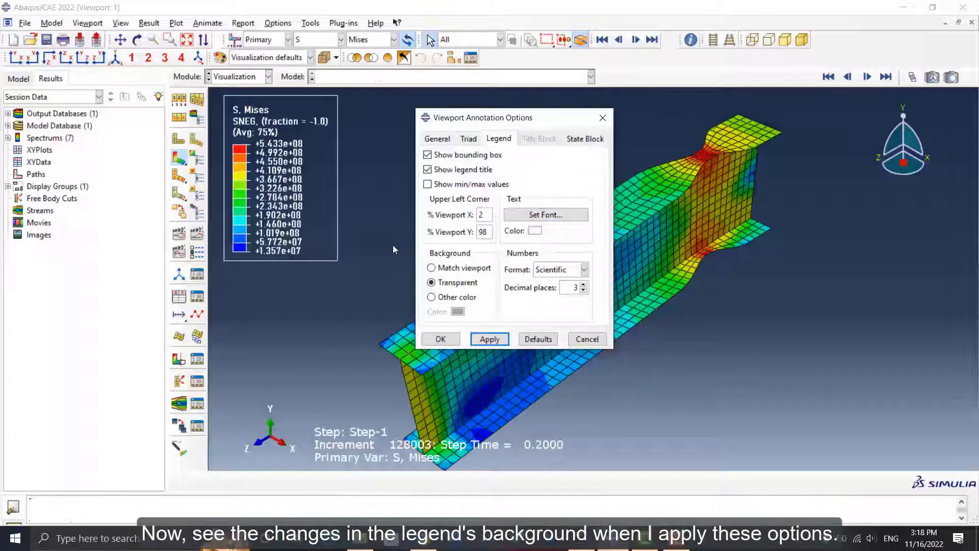
- Try viewport-matching and transparent legend backgrounds, then apply an orange background colour
click(434, 268)
click(489, 340)
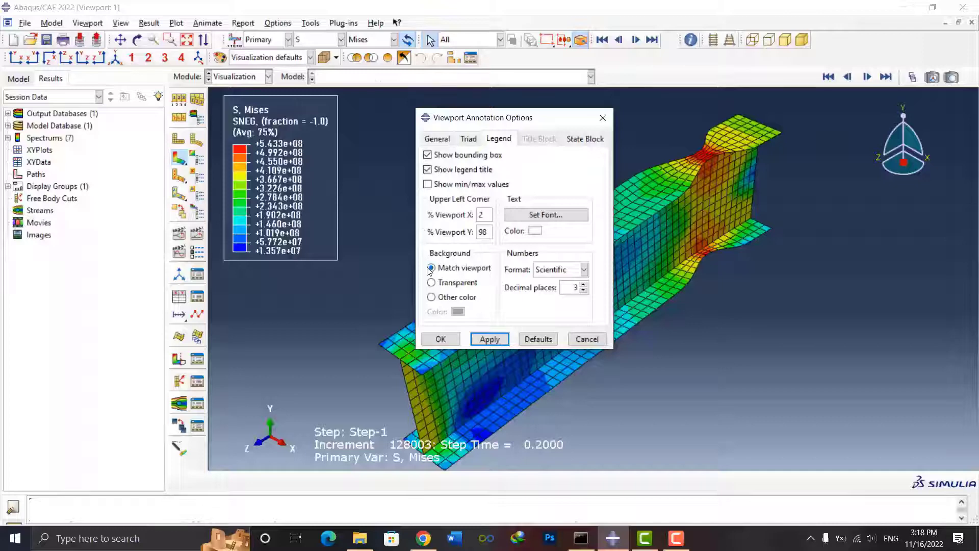
click(432, 283)
click(490, 339)
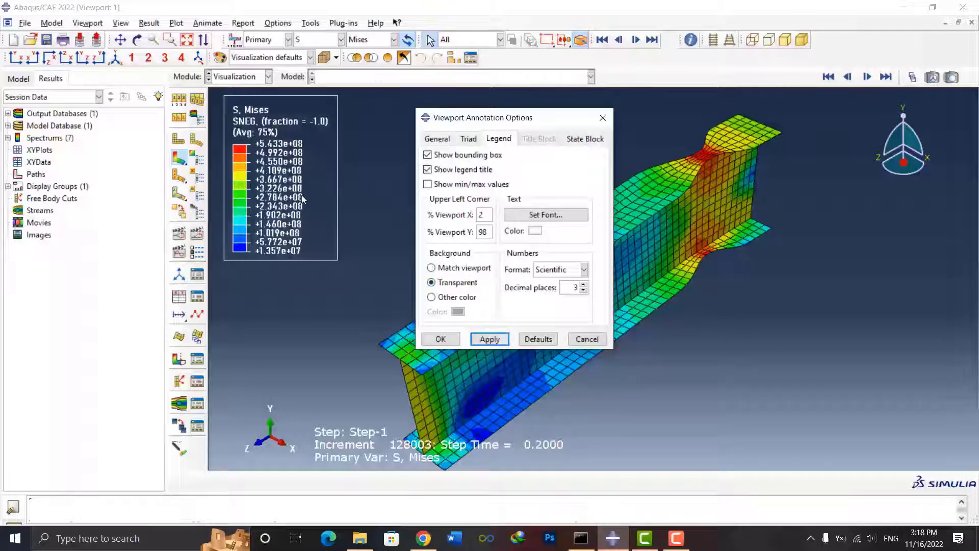
click(430, 297)
click(457, 312)
click(419, 232)
click(449, 251)
click(487, 339)
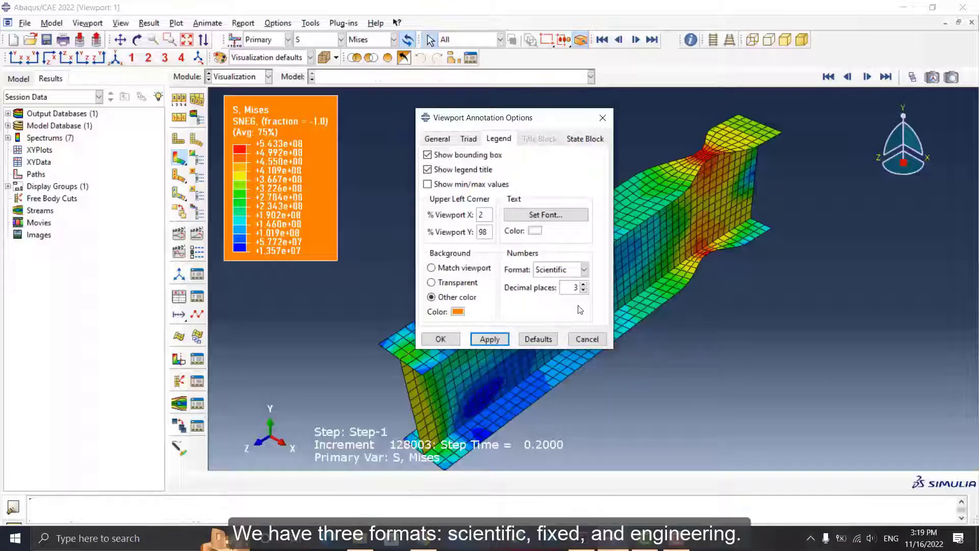
- Try Scientific and then Fixed legend number formats, with four decimal places
click(583, 269)
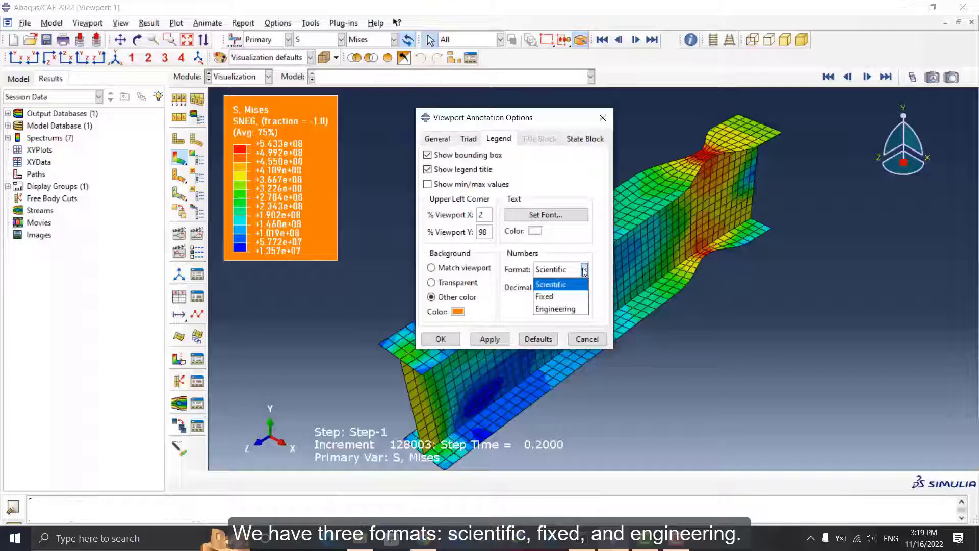
click(509, 306)
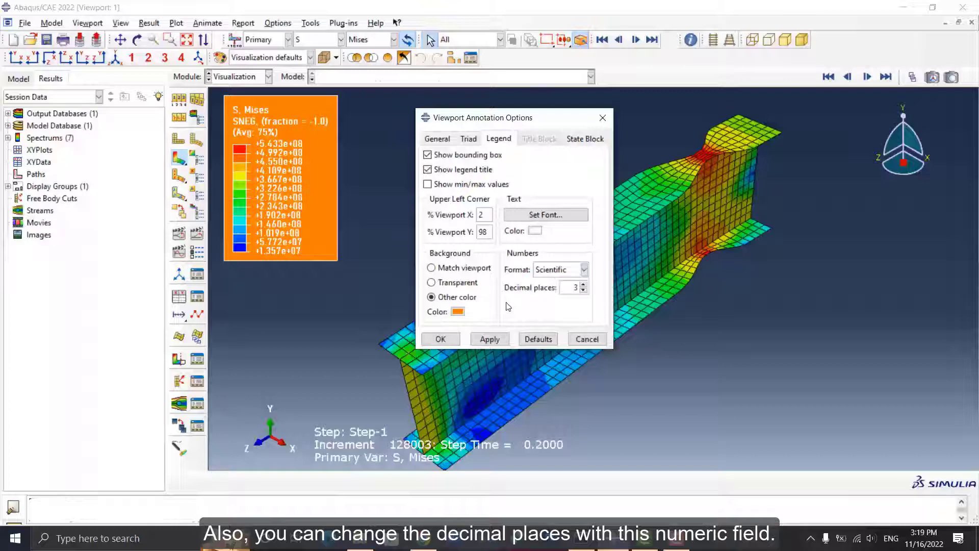
click(581, 274)
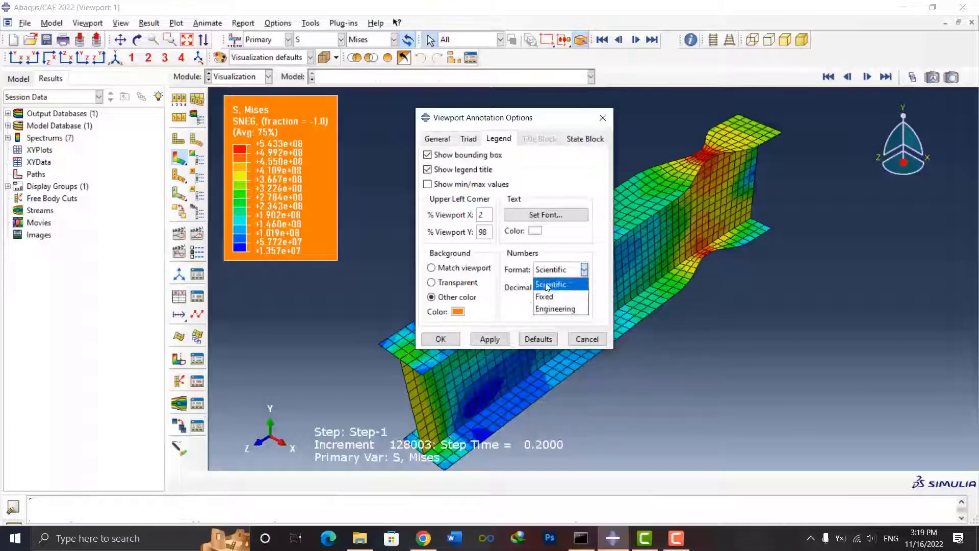
click(570, 285)
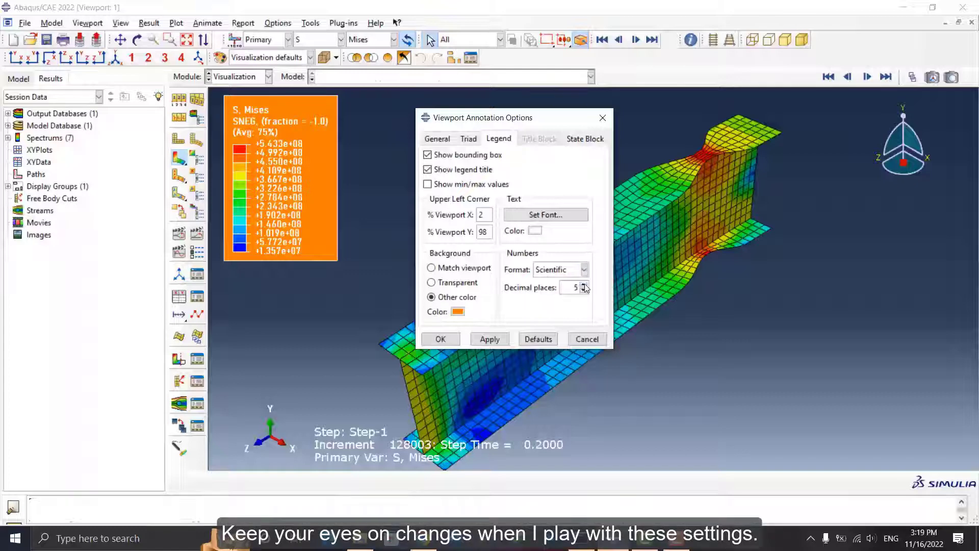
click(487, 338)
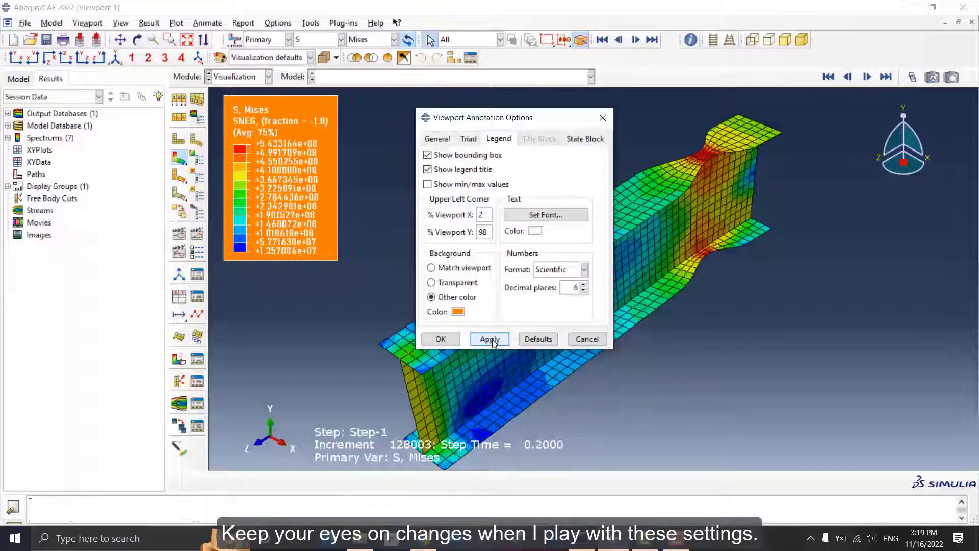
click(585, 270)
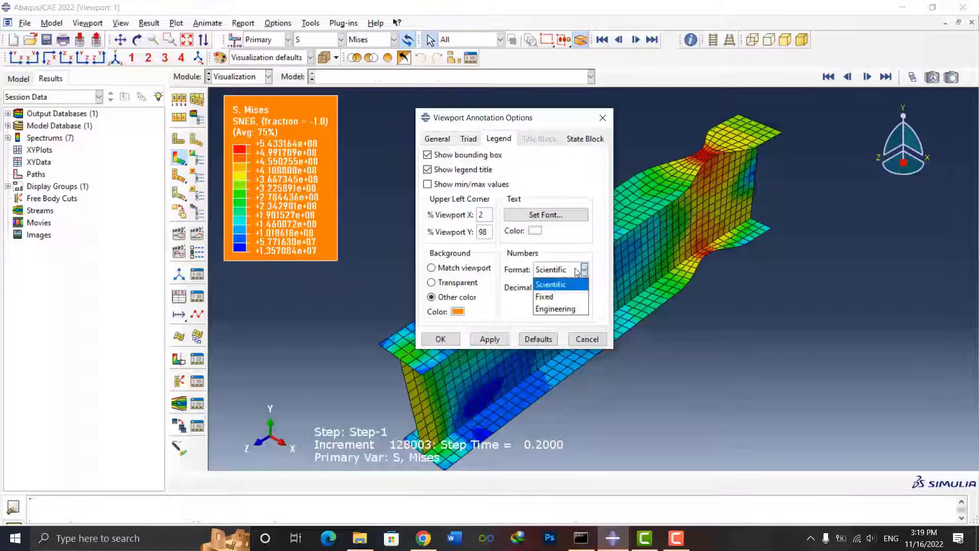
click(549, 298)
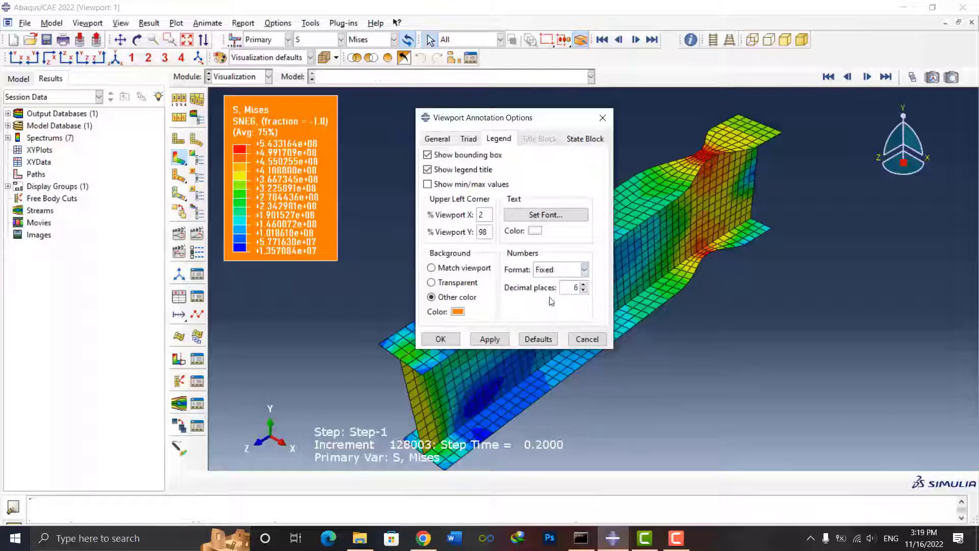
click(489, 339)
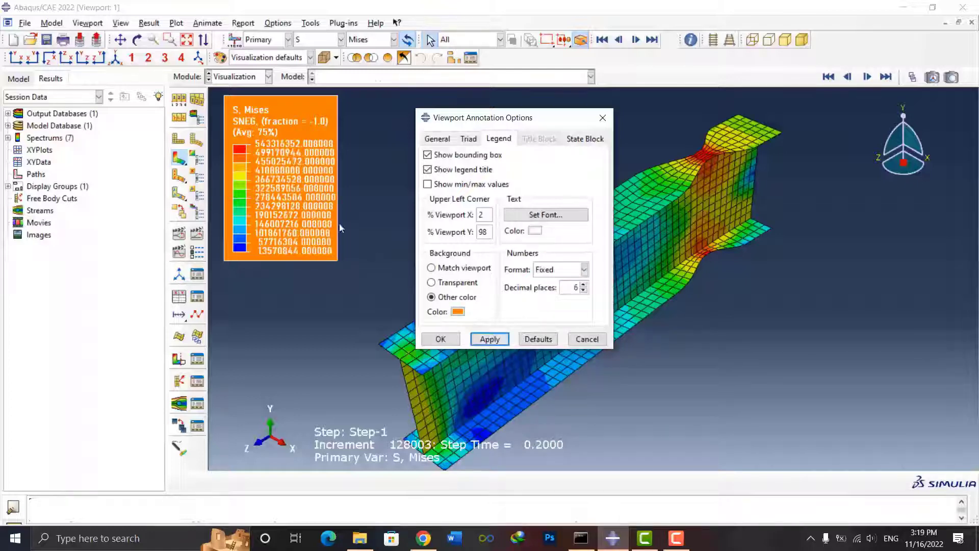
click(585, 290)
click(489, 339)
- Switch legend values to Engineering notation with seven decimals, then reset legend defaults
click(584, 269)
click(551, 309)
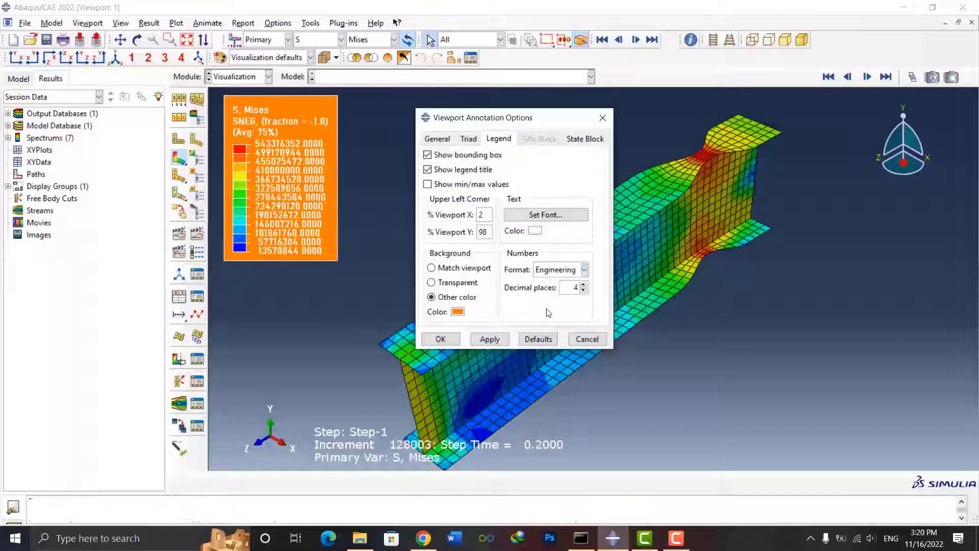
click(489, 339)
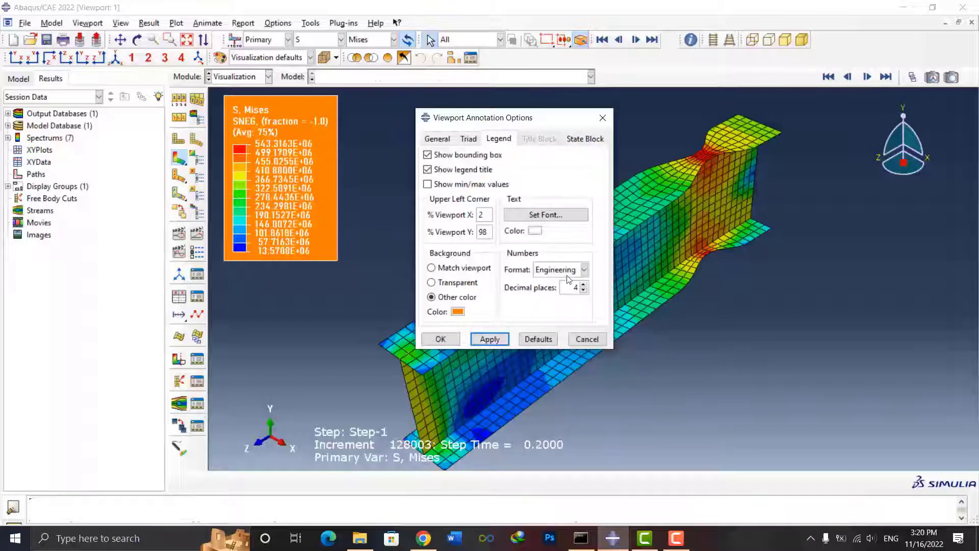
click(584, 285)
click(583, 284)
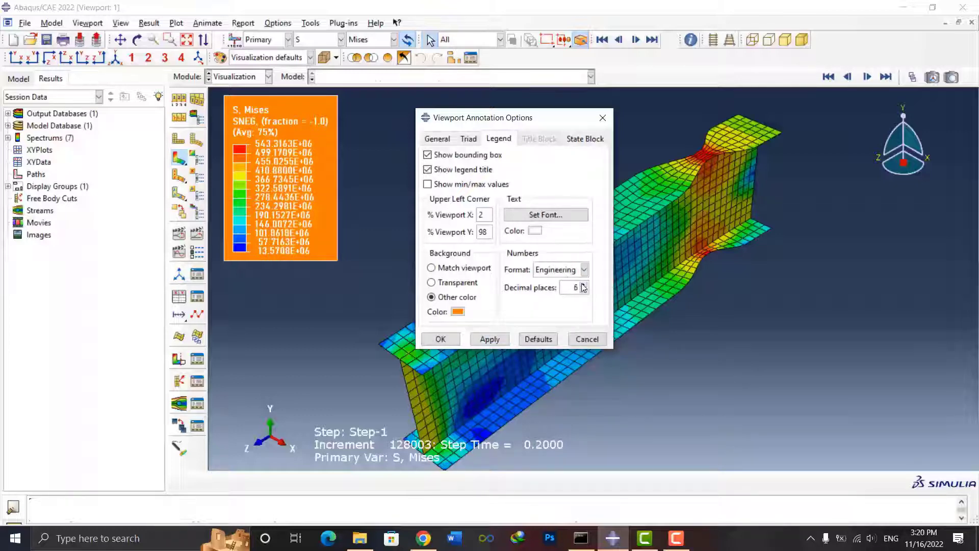
click(490, 339)
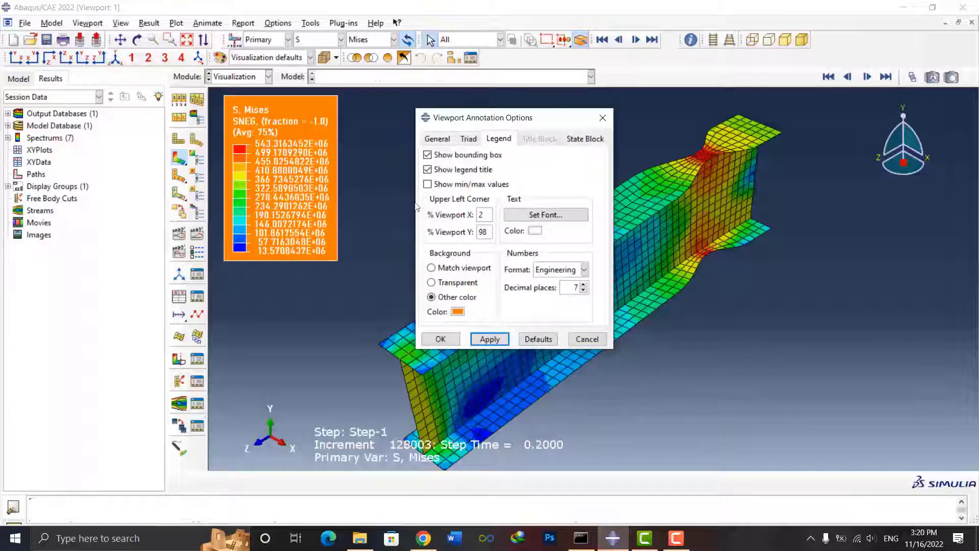
click(532, 339)
- Apply the default legend settings, briefly show the title block, then hide it
click(489, 339)
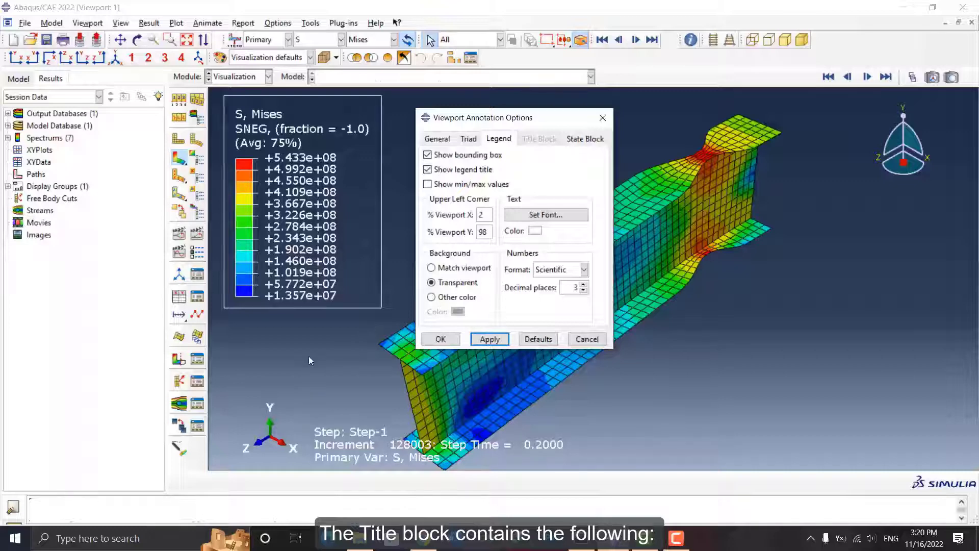
click(449, 139)
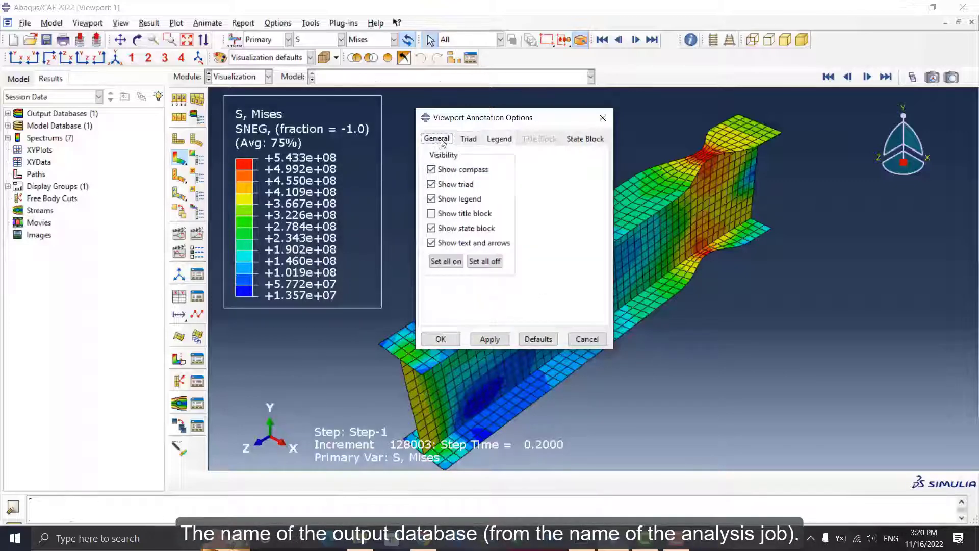
click(432, 213)
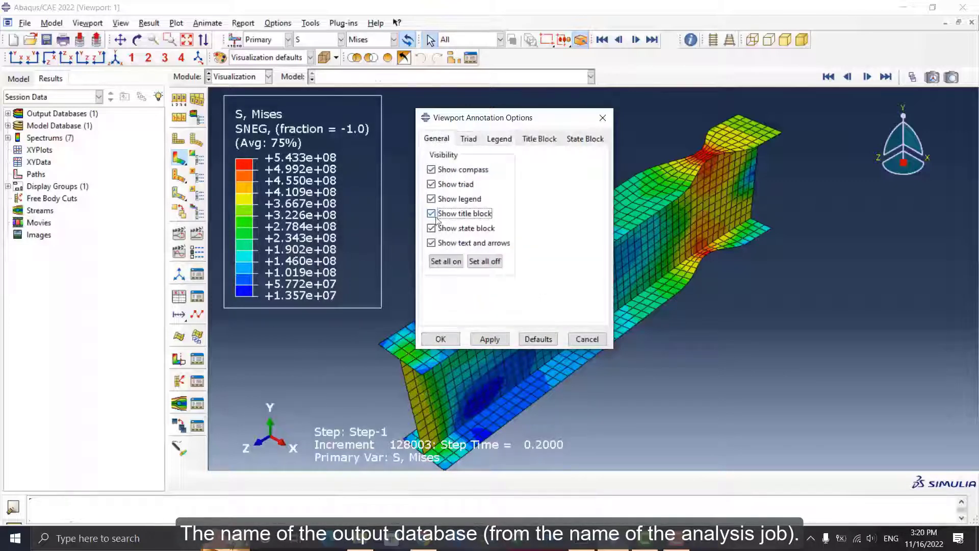
click(485, 340)
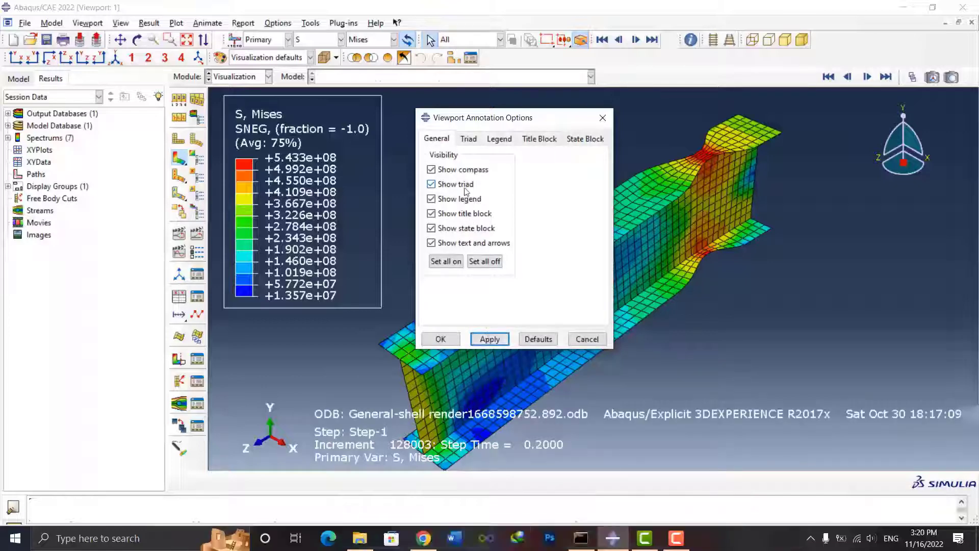
click(536, 139)
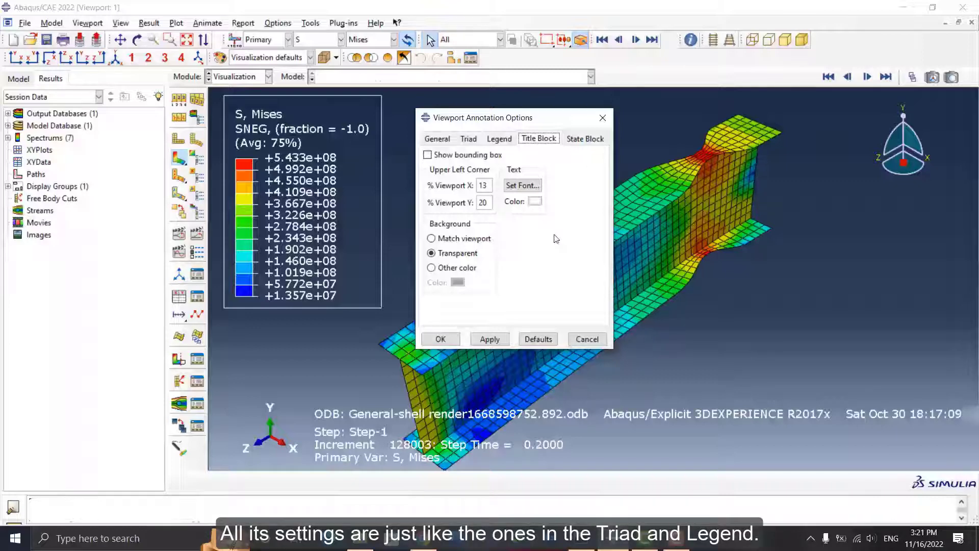
click(441, 140)
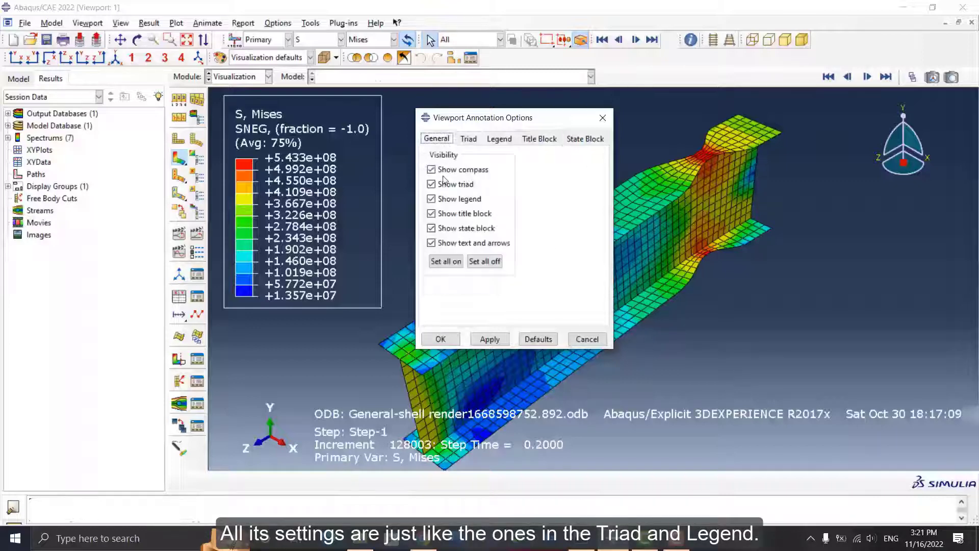
click(441, 214)
click(495, 338)
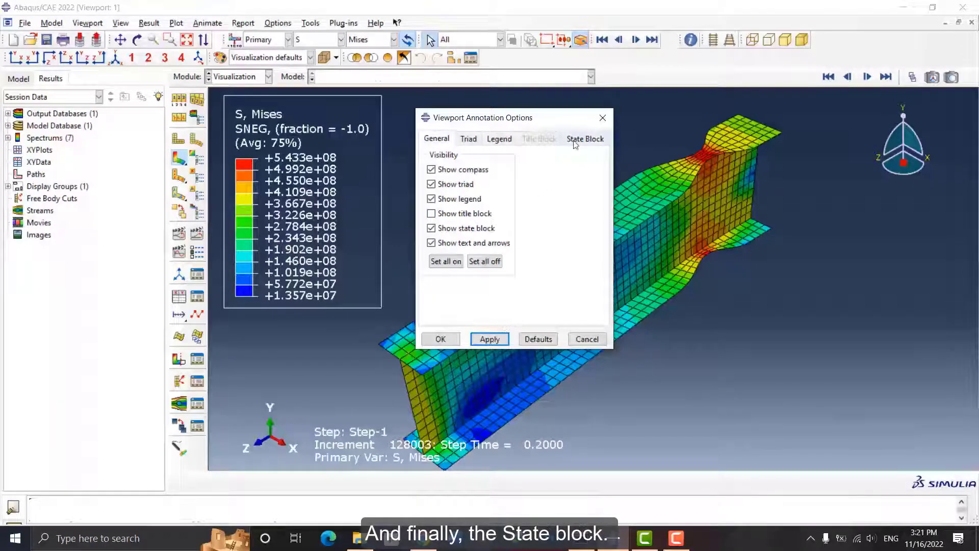
- Set the state block font to 8 points and leave it without a bounding box
click(584, 139)
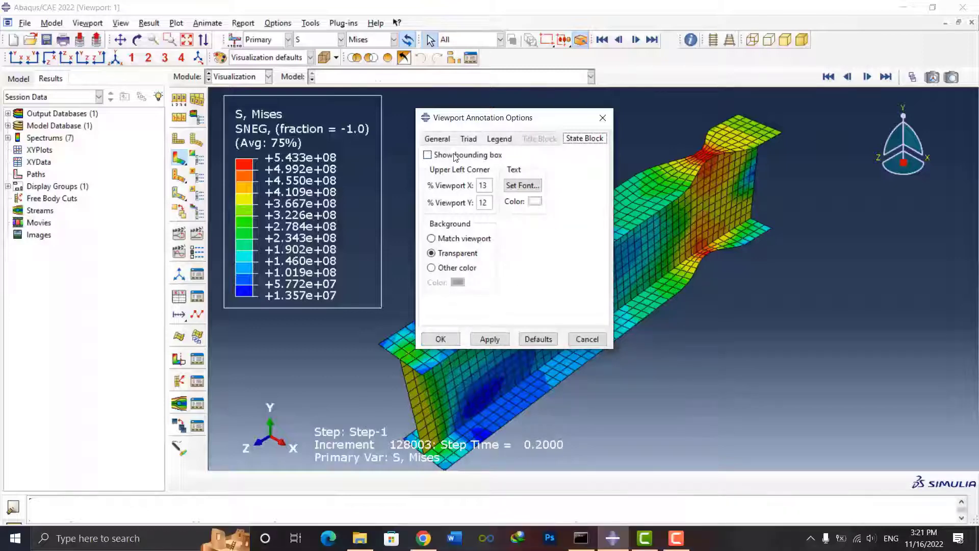
click(427, 155)
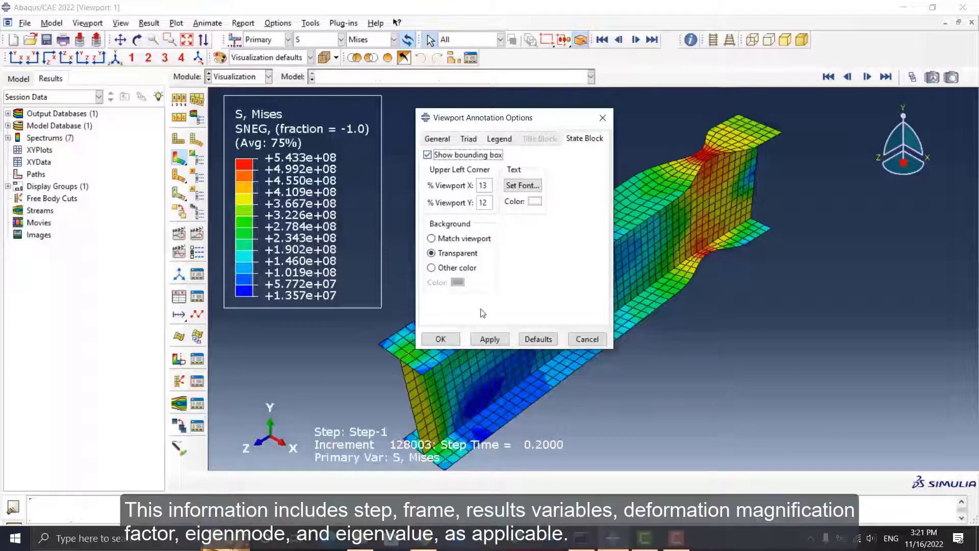
click(491, 340)
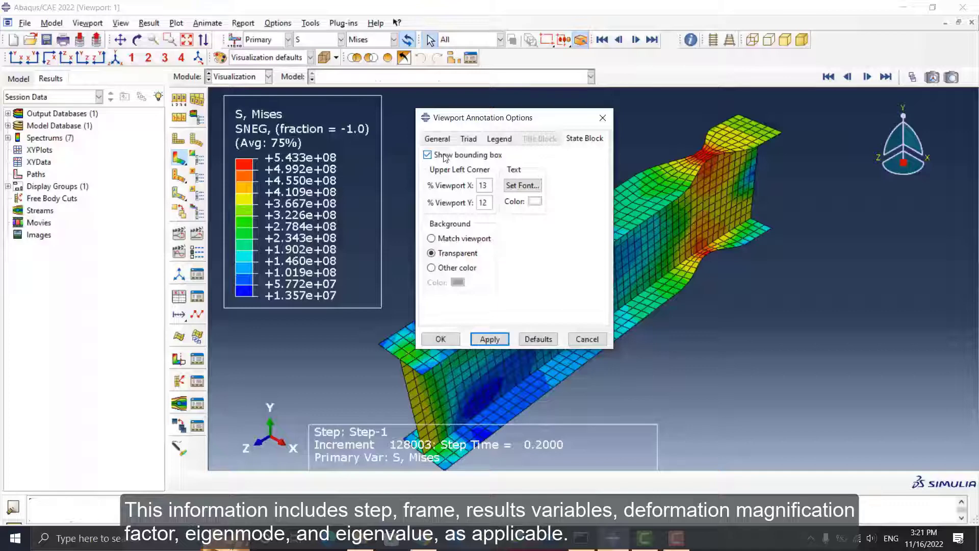
click(523, 185)
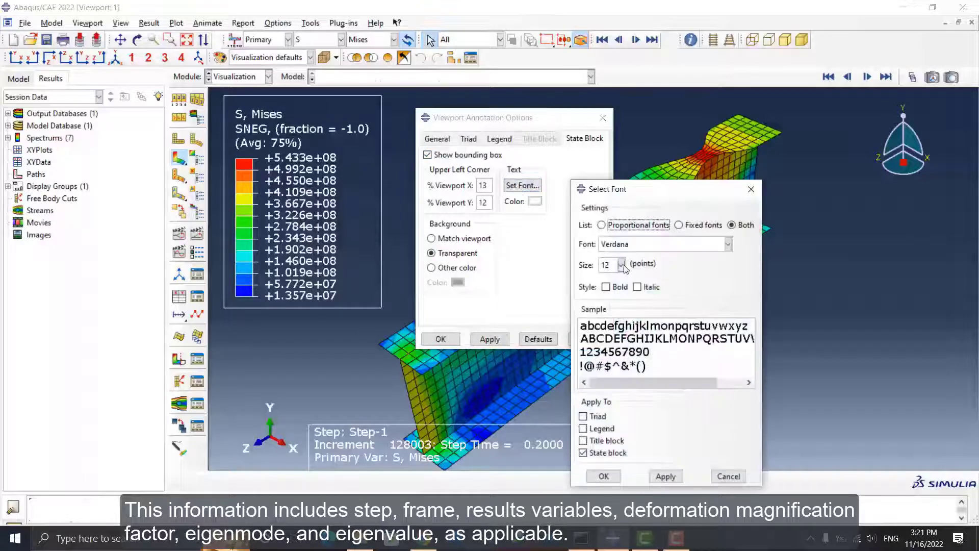
click(621, 265)
click(612, 280)
click(665, 475)
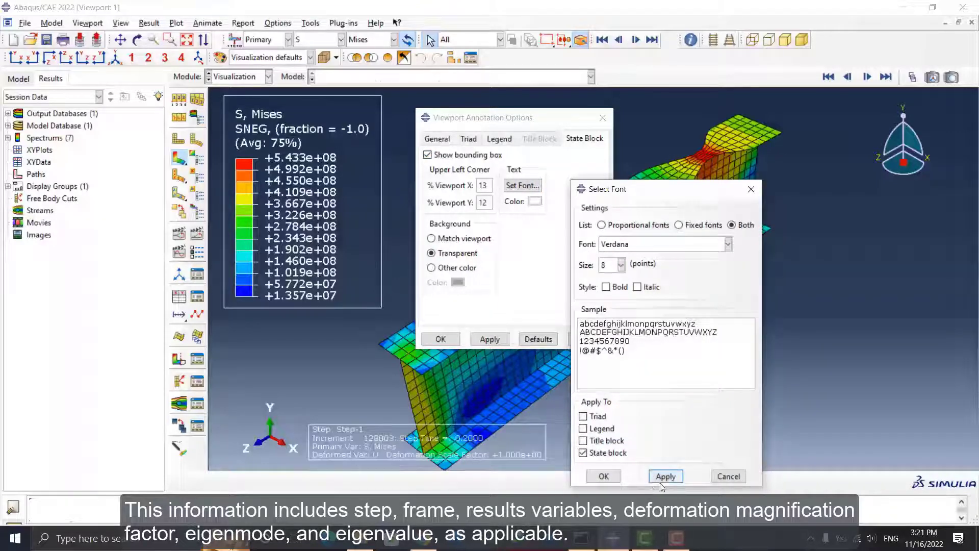
click(604, 476)
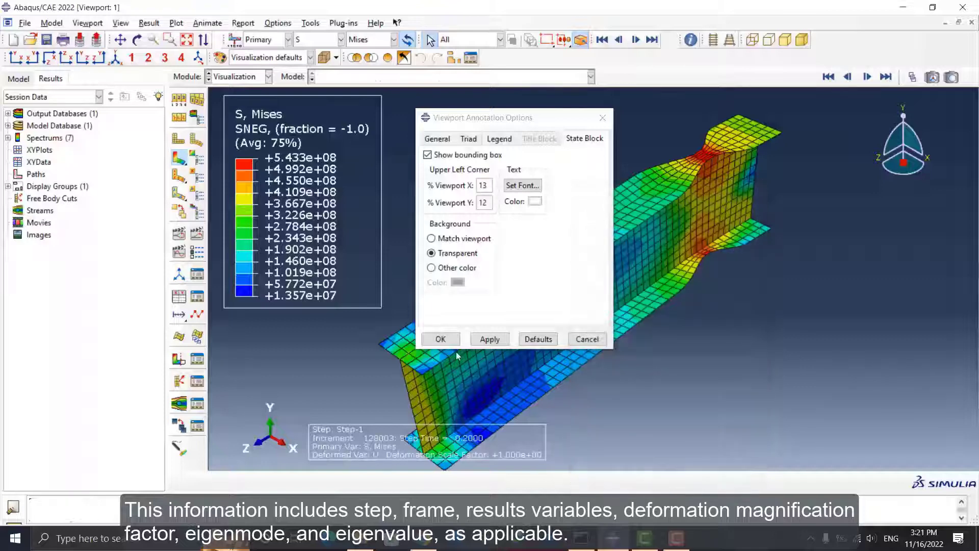
click(427, 154)
click(490, 339)
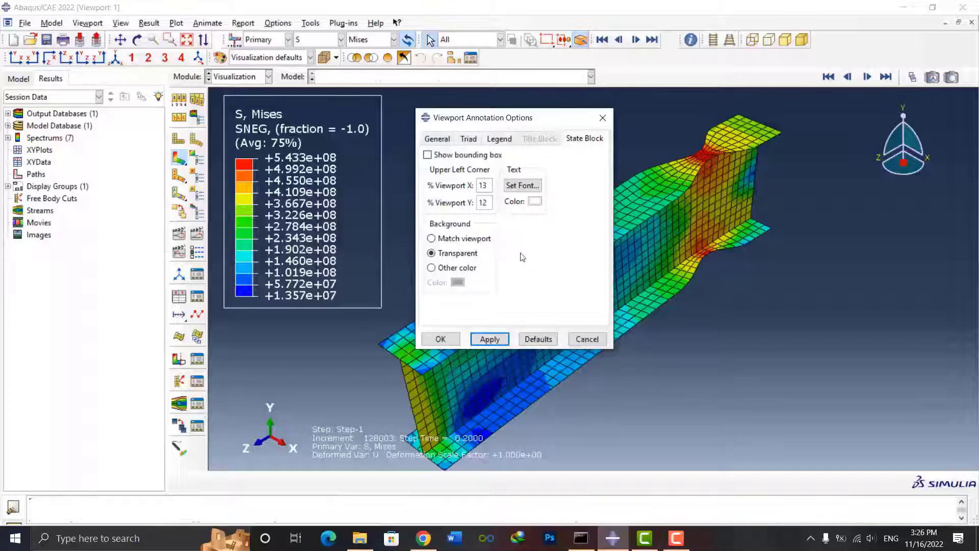
- Close the annotation options and set a solid white viewport background in Graphics Options
click(439, 339)
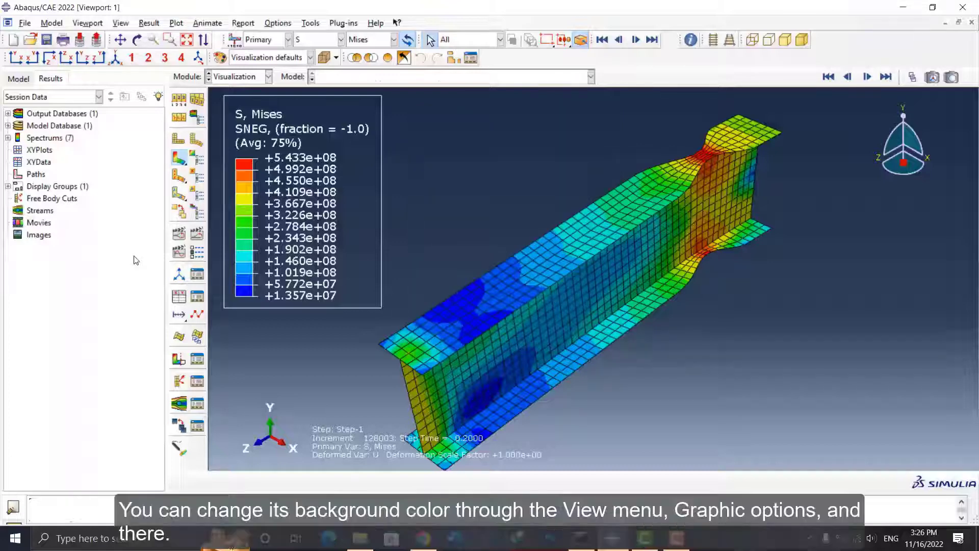
click(127, 24)
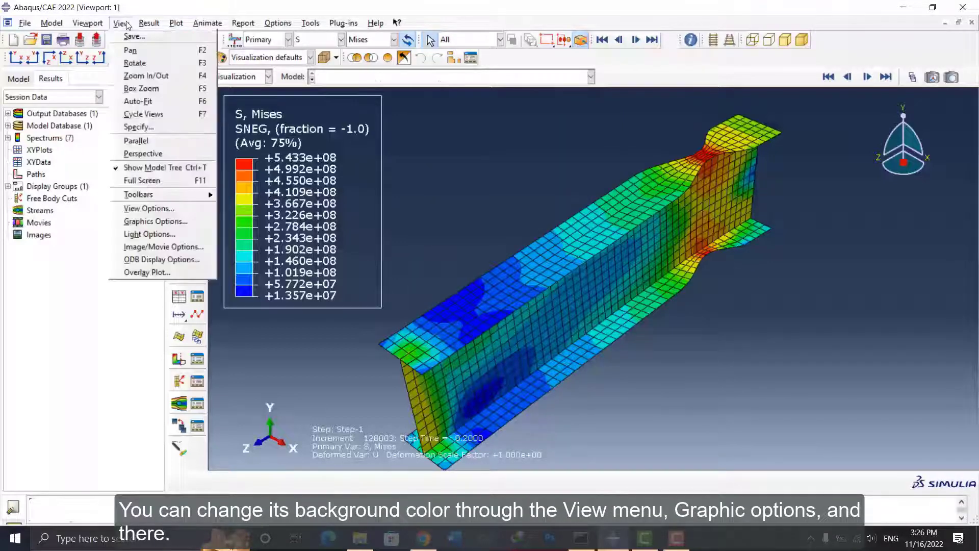
click(148, 221)
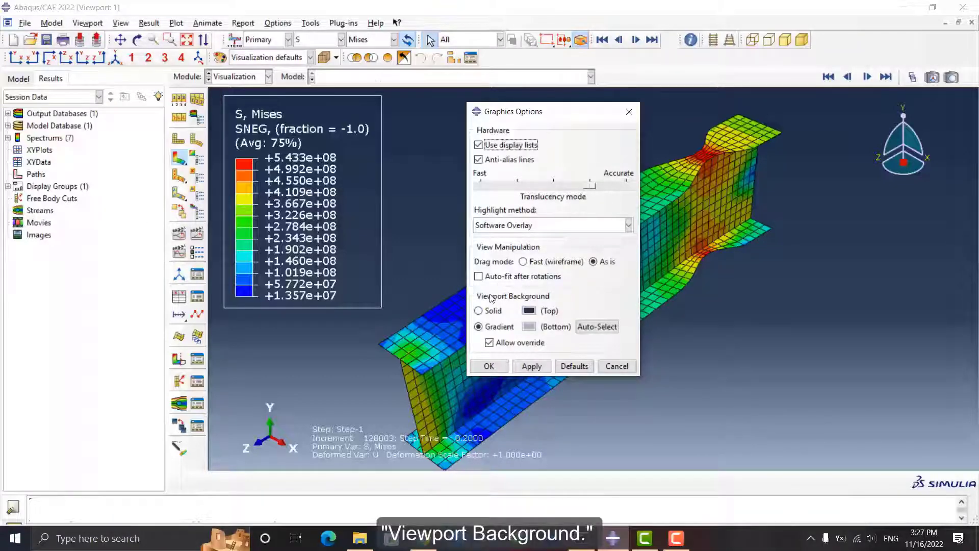
click(479, 311)
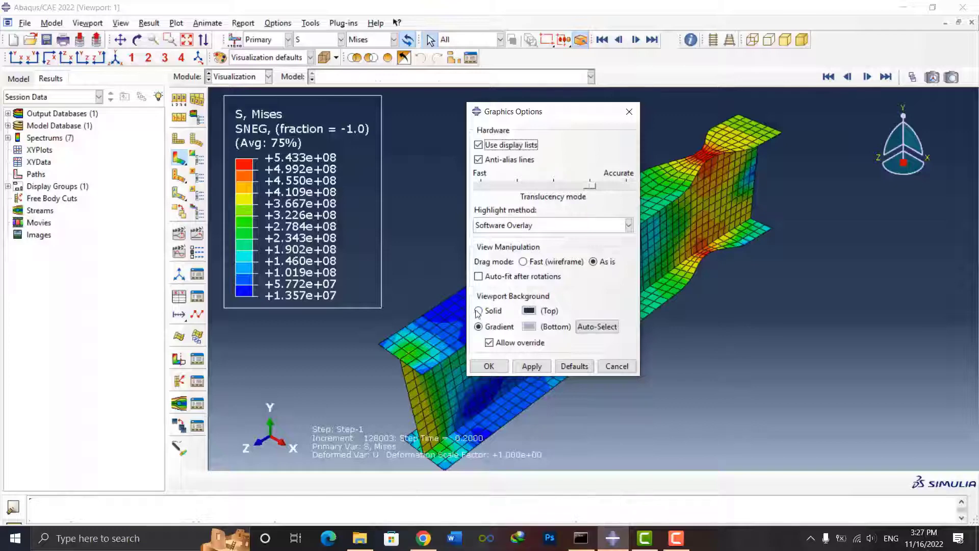
click(529, 310)
click(395, 231)
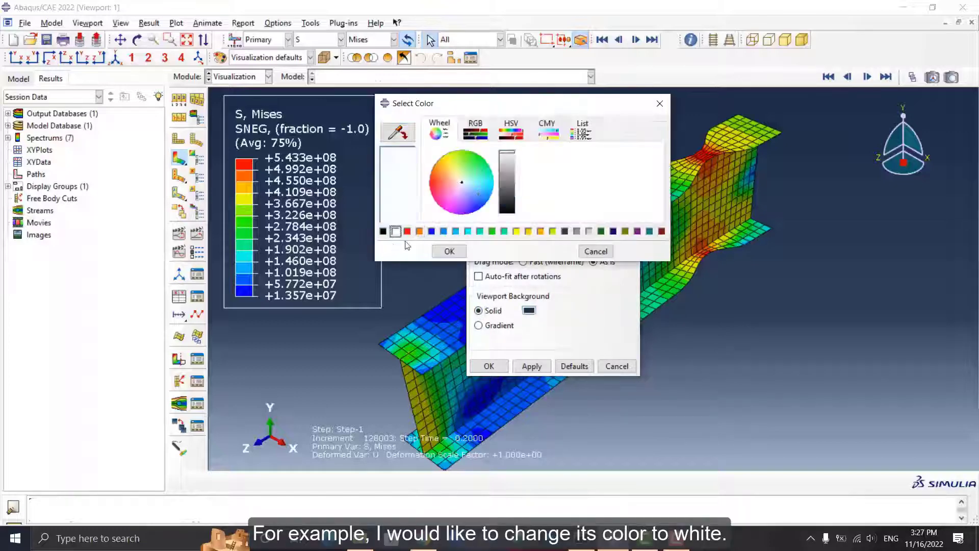
click(448, 252)
click(488, 366)
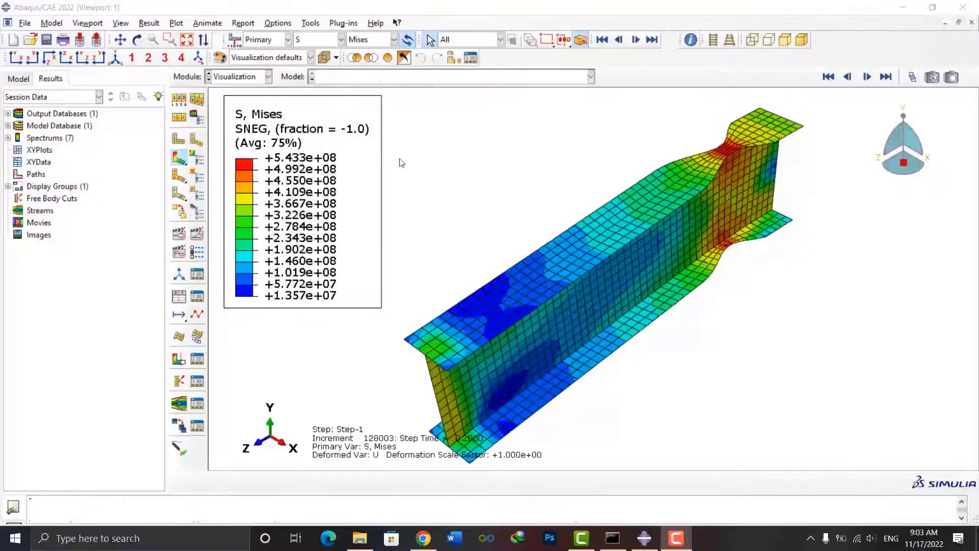
- Open ODB Display Options via the View menu and move the dialog off the legend
click(198, 118)
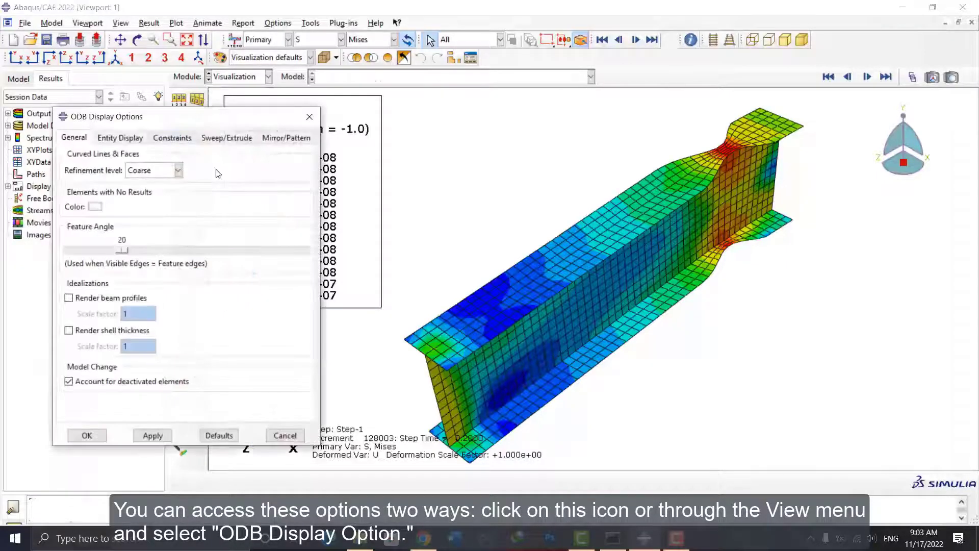
click(309, 119)
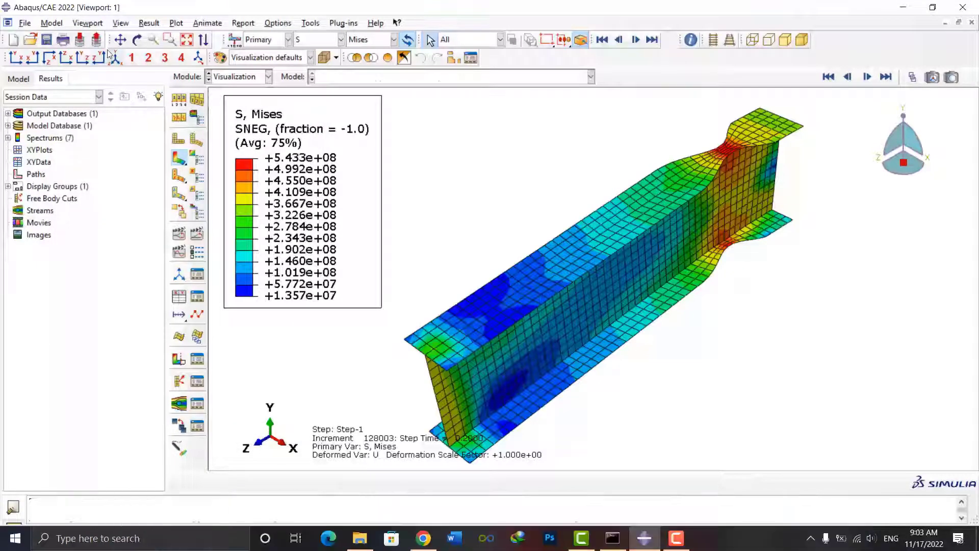
click(121, 23)
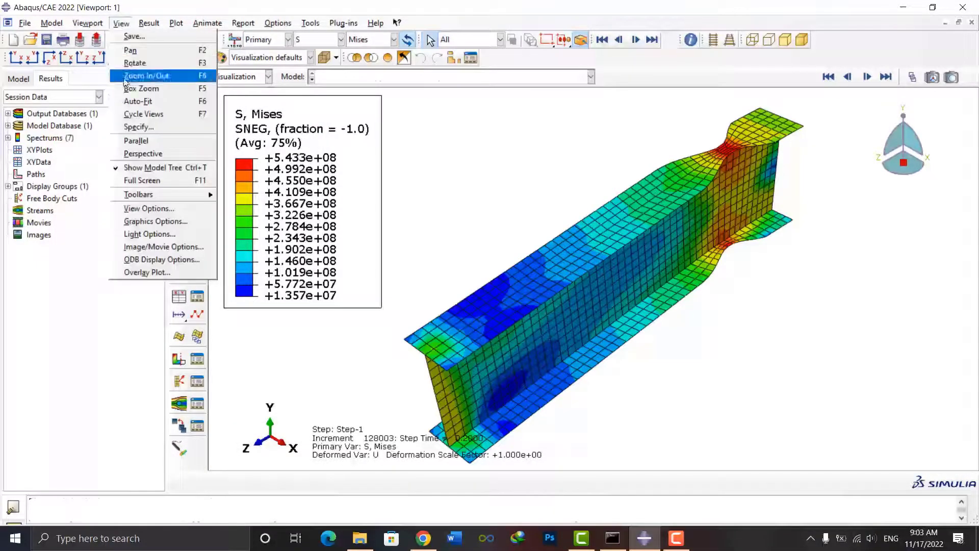
click(176, 258)
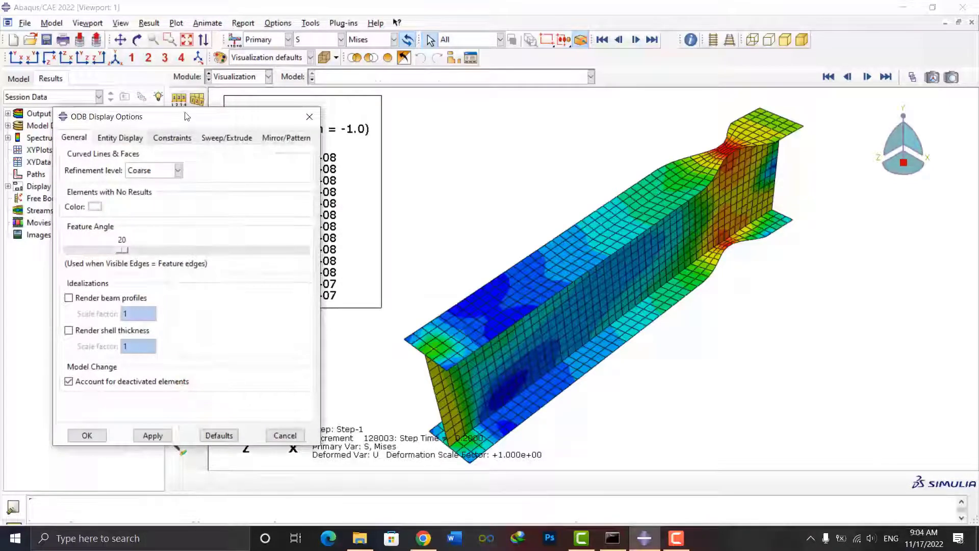
drag(185, 117, 334, 92)
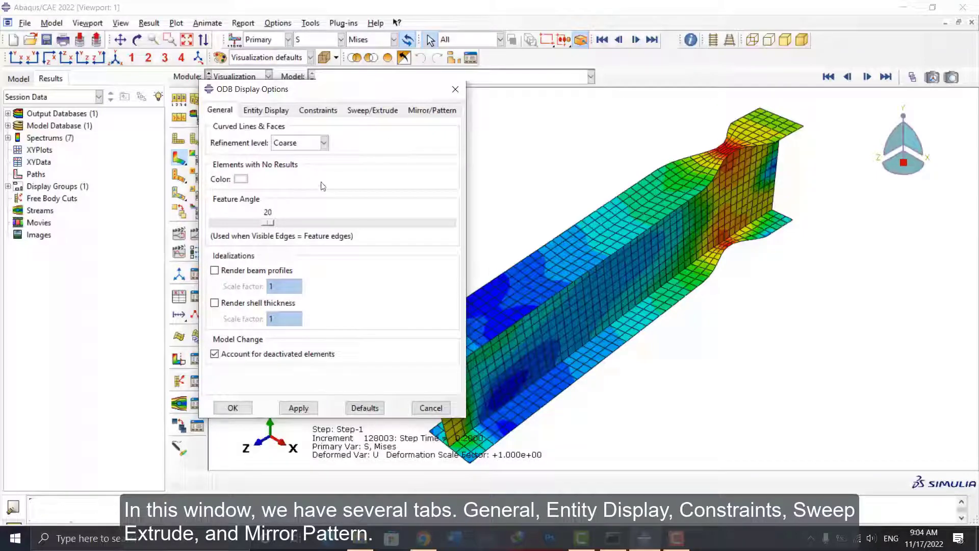
- Browse the Entity Display, Constraints, Sweep/Extrude and Mirror/Pattern tabs, then return to General
click(260, 110)
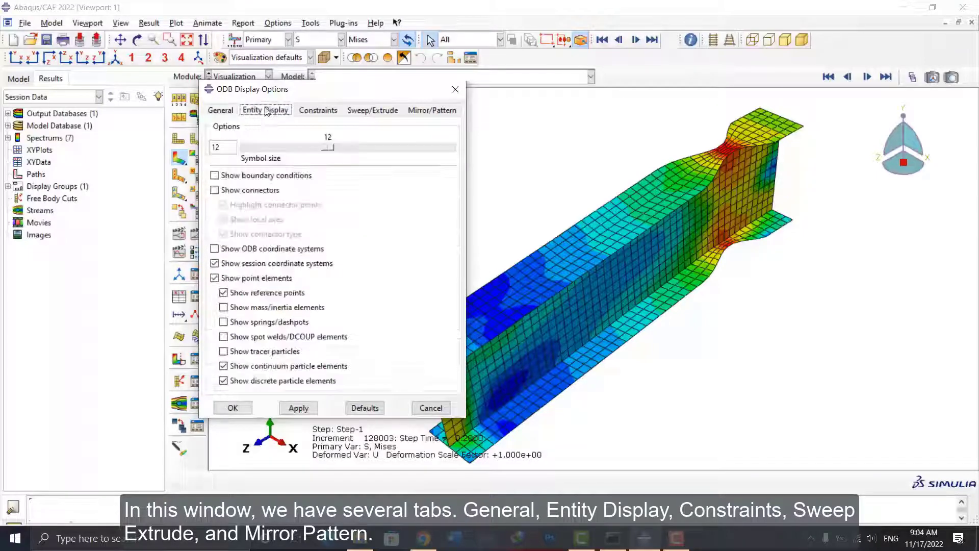
click(321, 111)
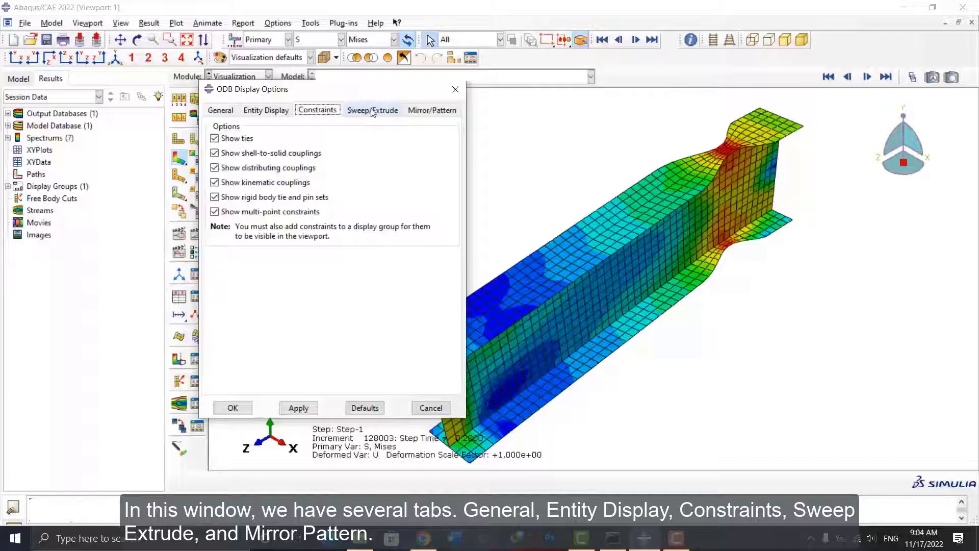
click(372, 111)
click(426, 112)
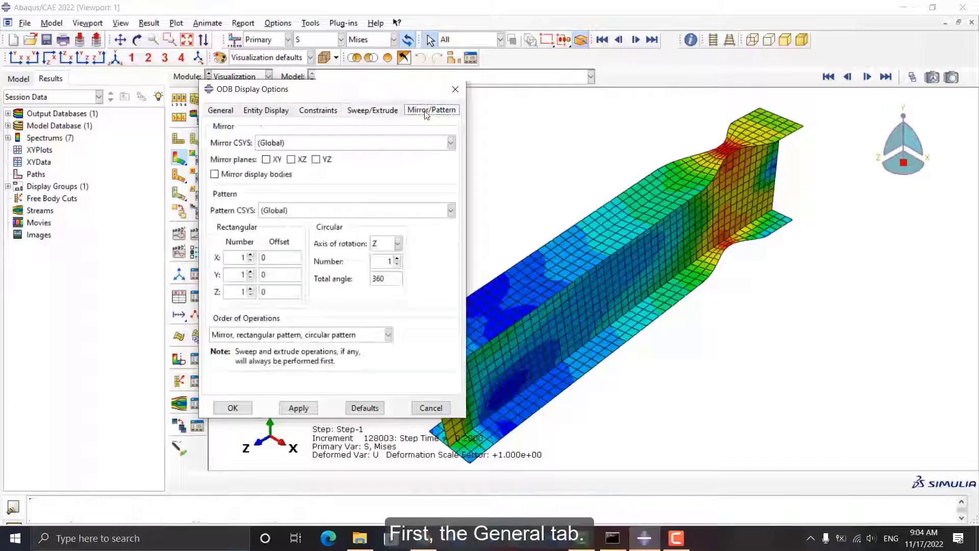
click(228, 112)
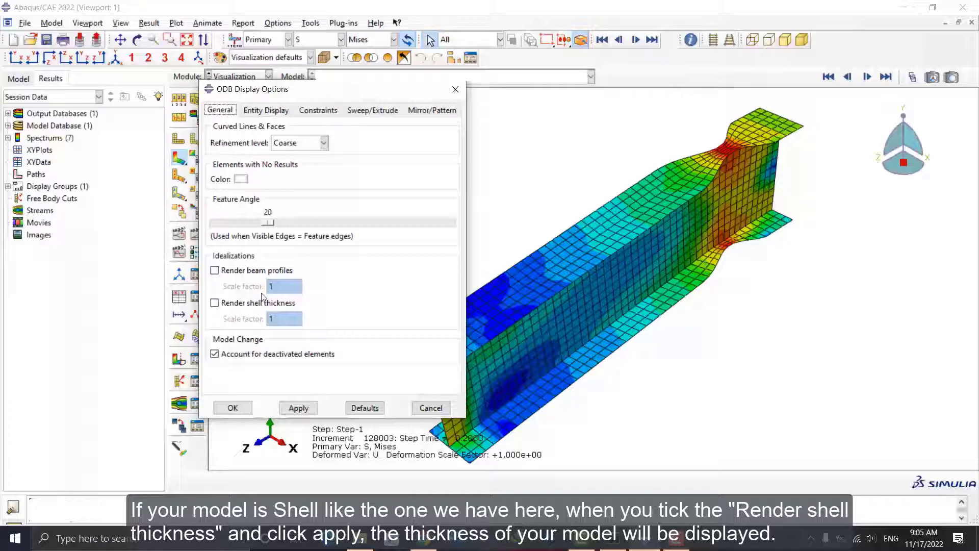
- Turn on and apply Render shell thickness, toggling it off and back on once
click(214, 303)
click(299, 408)
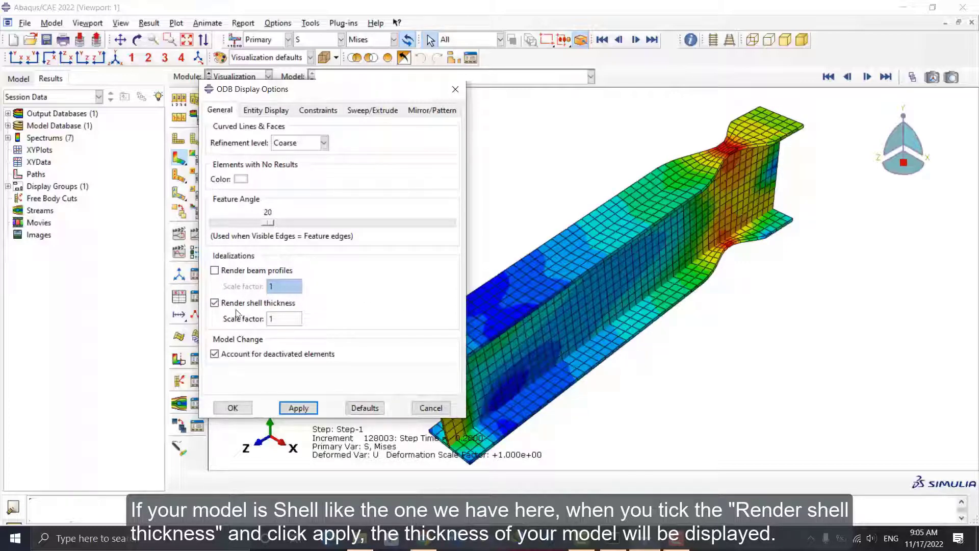
click(236, 305)
click(298, 408)
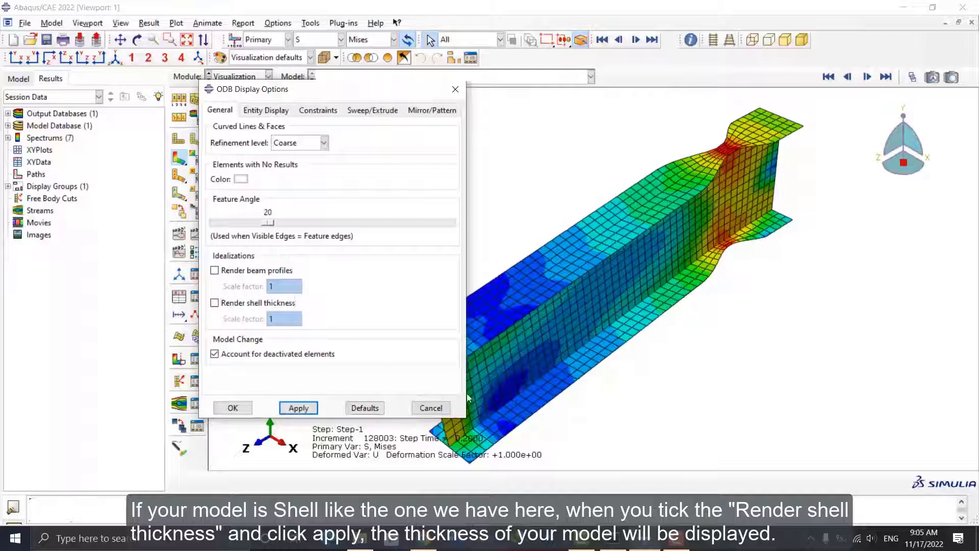
click(238, 303)
click(299, 407)
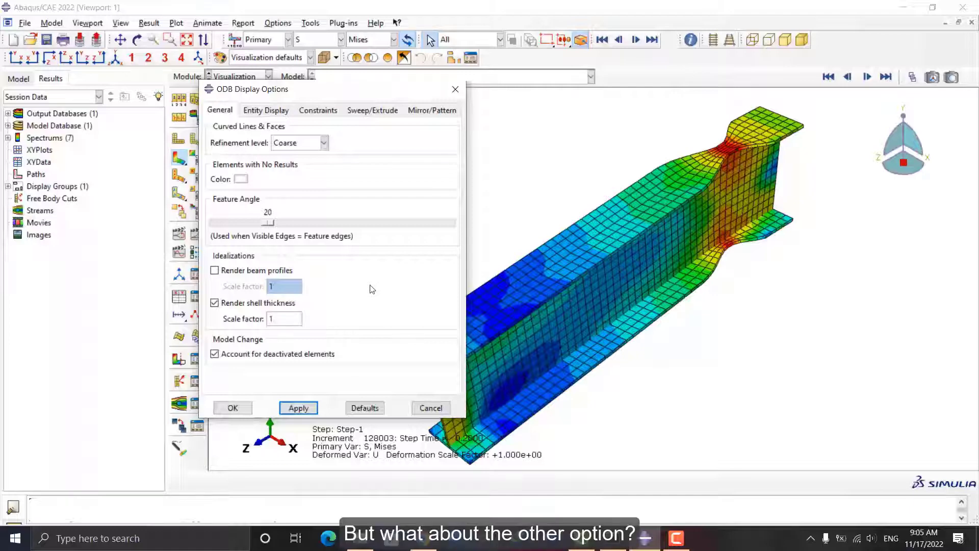
- Open Render-beam.odb, accept the upgrade, and plot Mises contours on the deformed beam
click(28, 39)
click(293, 228)
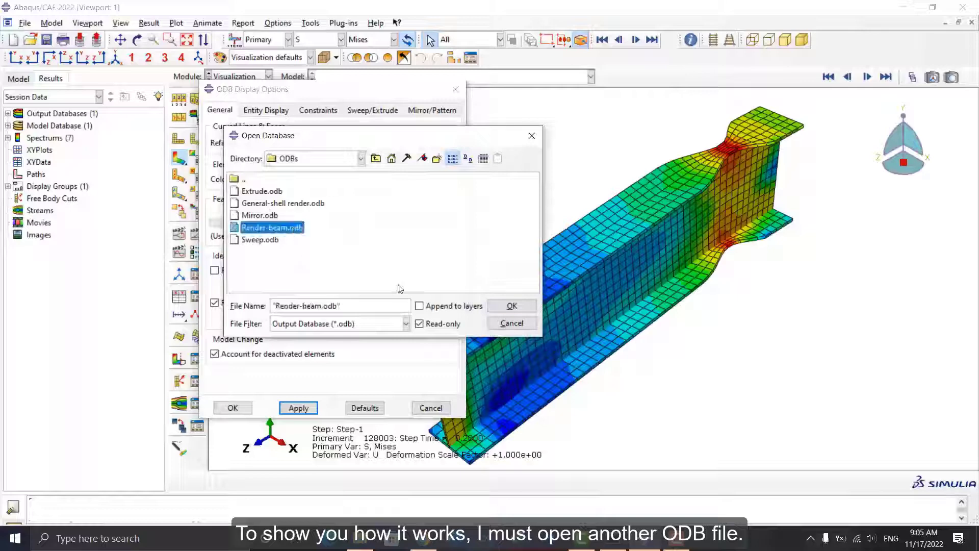
click(511, 306)
click(363, 321)
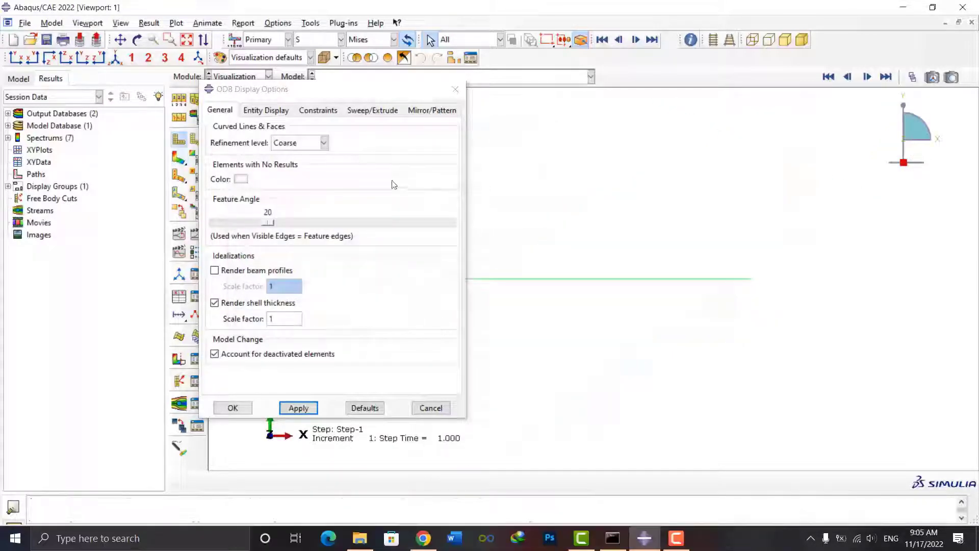
click(420, 407)
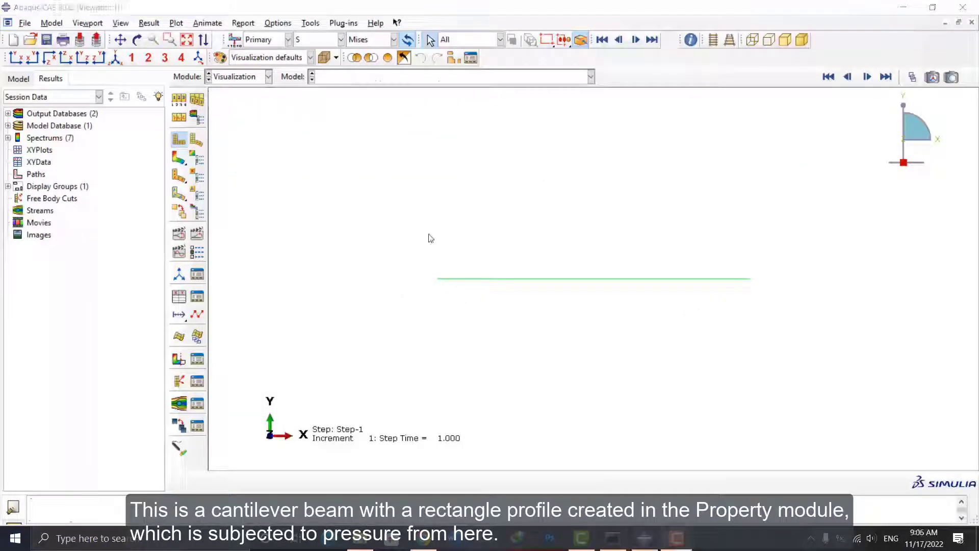
click(178, 158)
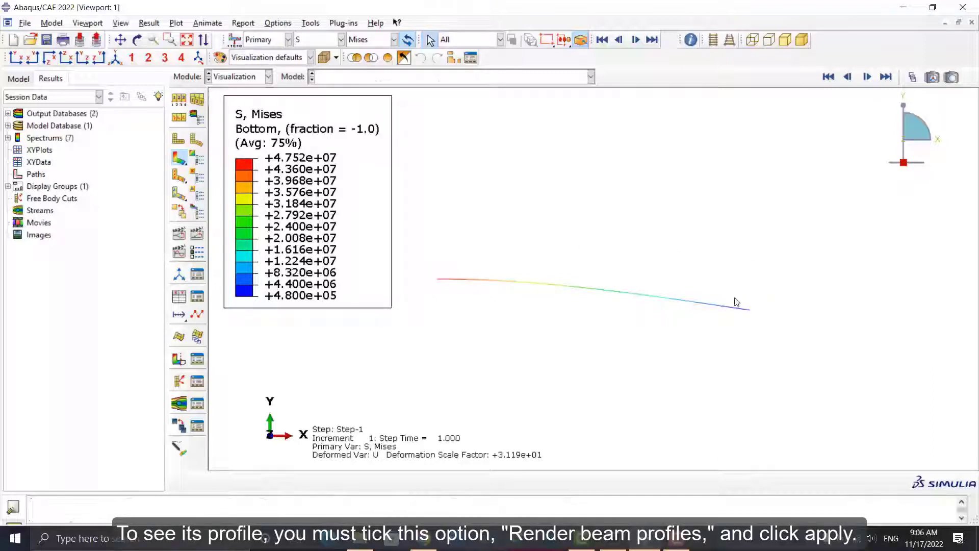
- Turn on and apply Render beam profiles, then view the solid beam isometrically
click(197, 117)
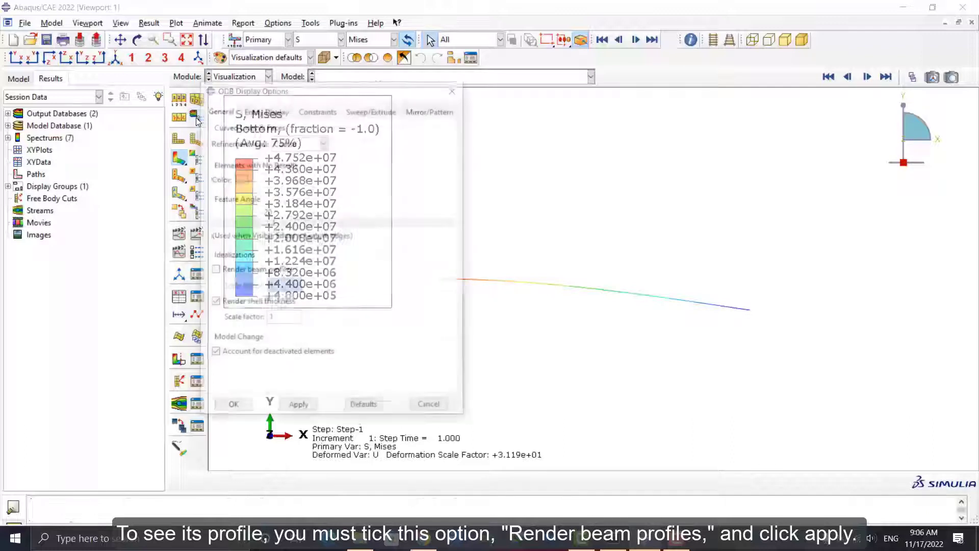
click(214, 271)
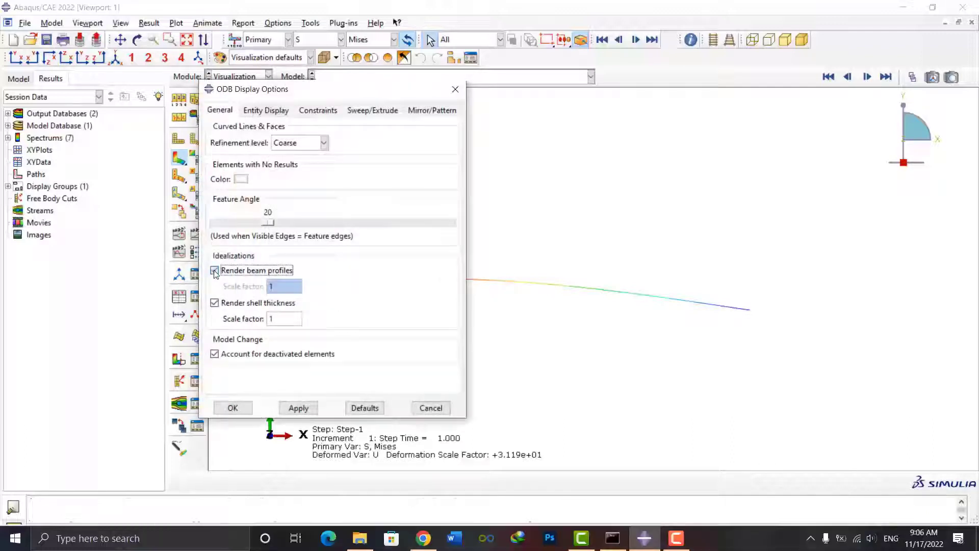
click(298, 407)
click(234, 408)
click(116, 57)
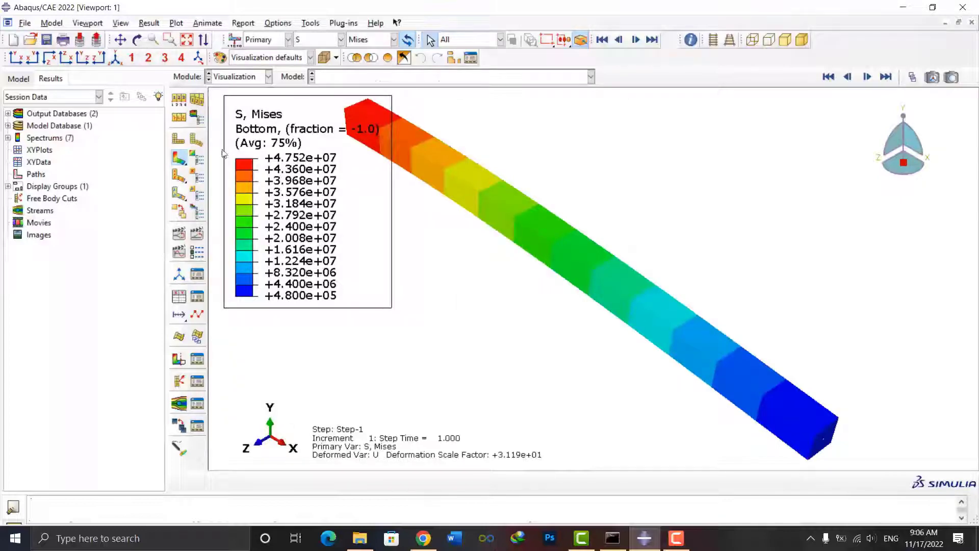
click(197, 117)
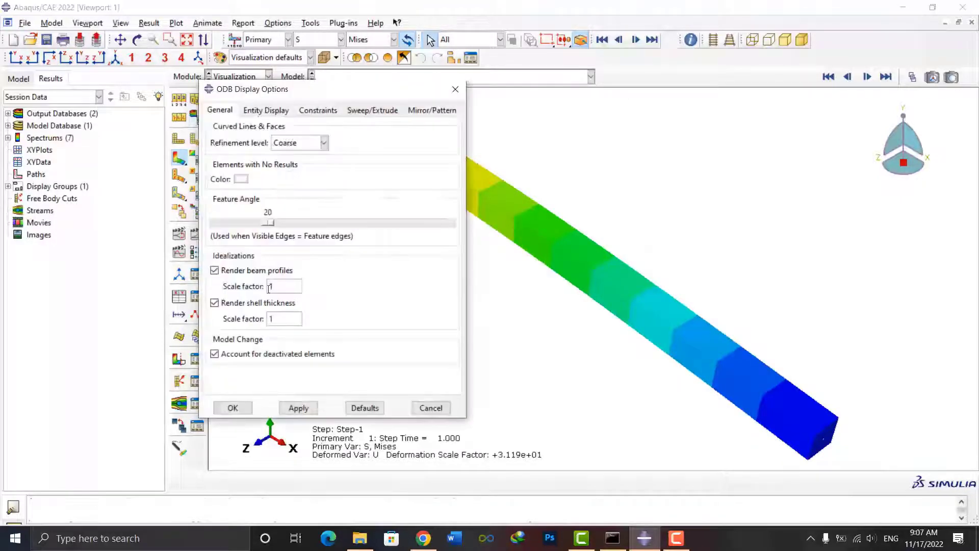
drag(279, 285, 258, 289)
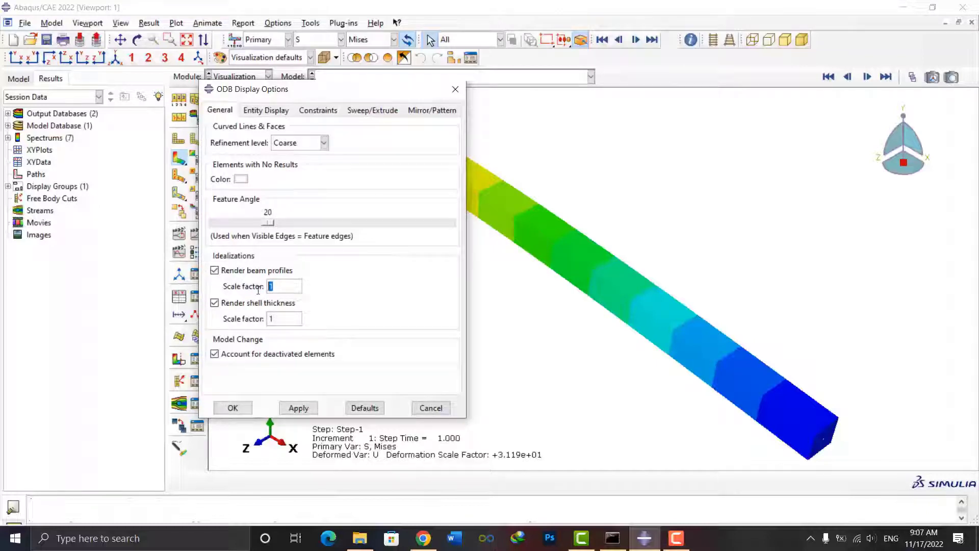
text(3)
click(300, 408)
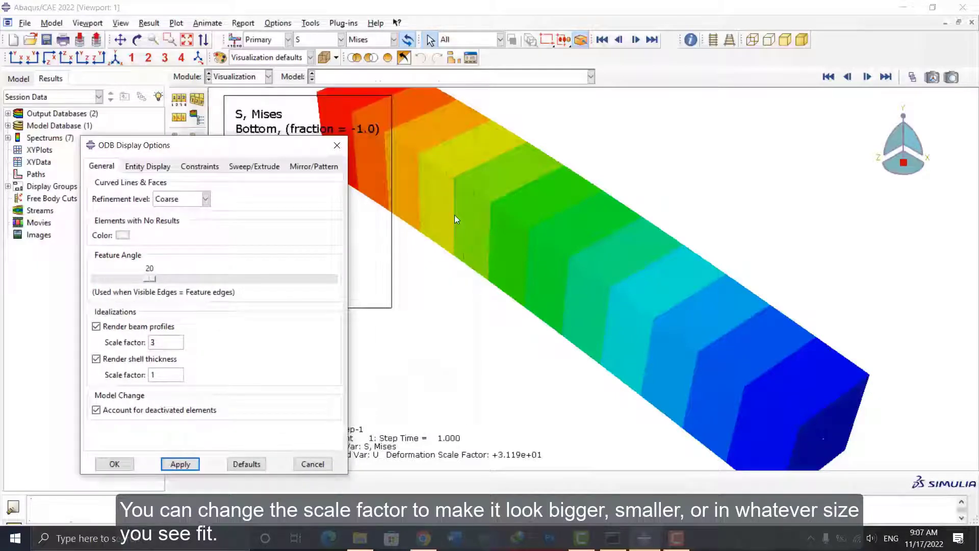
click(154, 346)
drag(156, 344, 133, 346)
text(1)
click(177, 463)
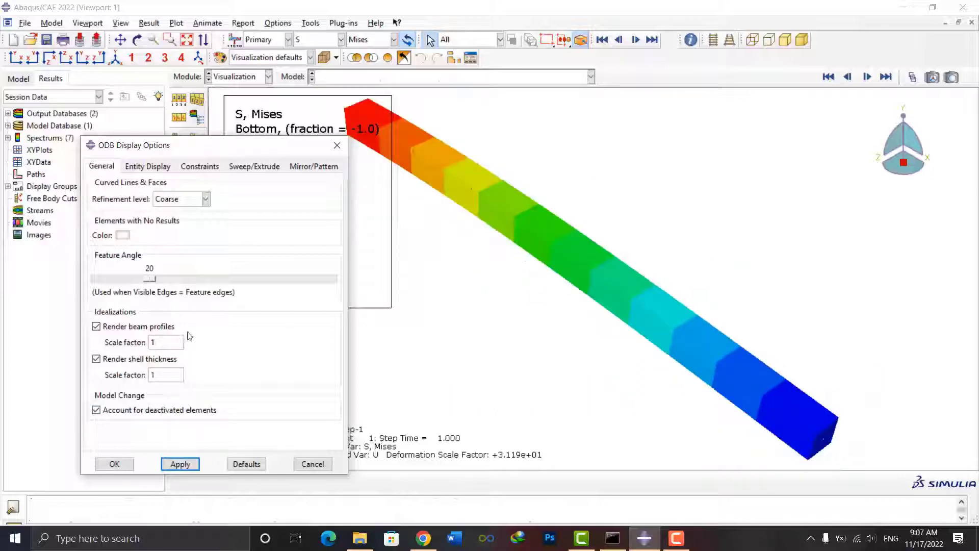
drag(184, 149, 269, 112)
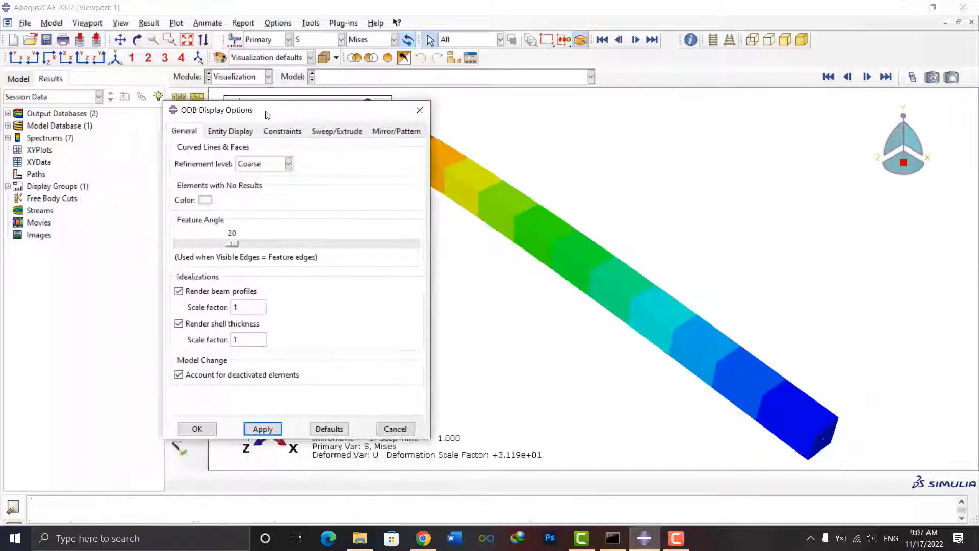
click(200, 428)
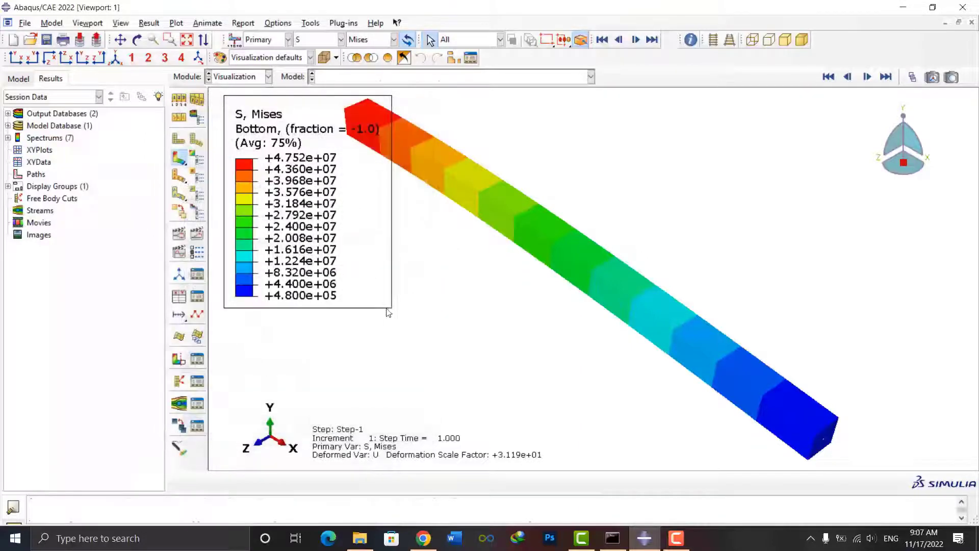
- Apply Show boundary conditions from the Entity Display tab and inspect the beam's fixed end
click(176, 117)
click(220, 130)
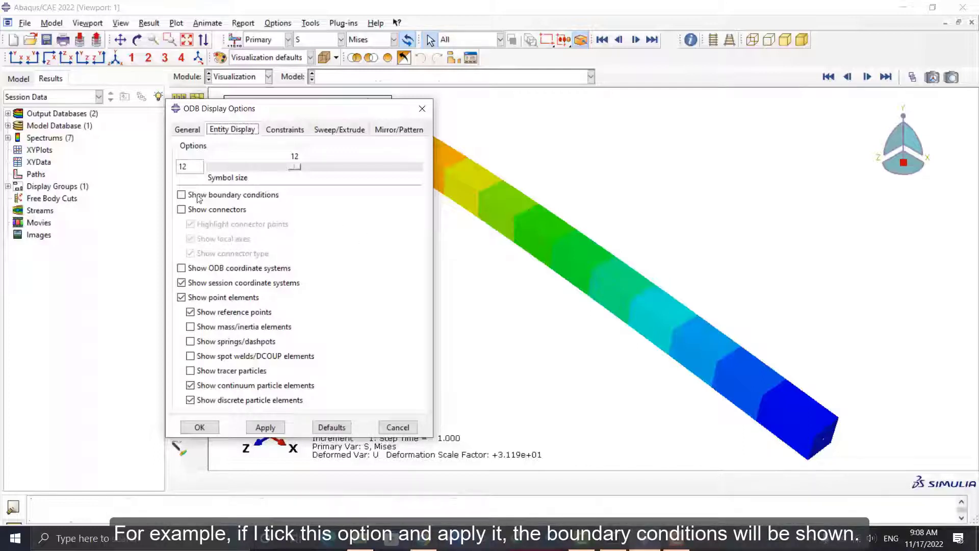
click(181, 195)
click(265, 427)
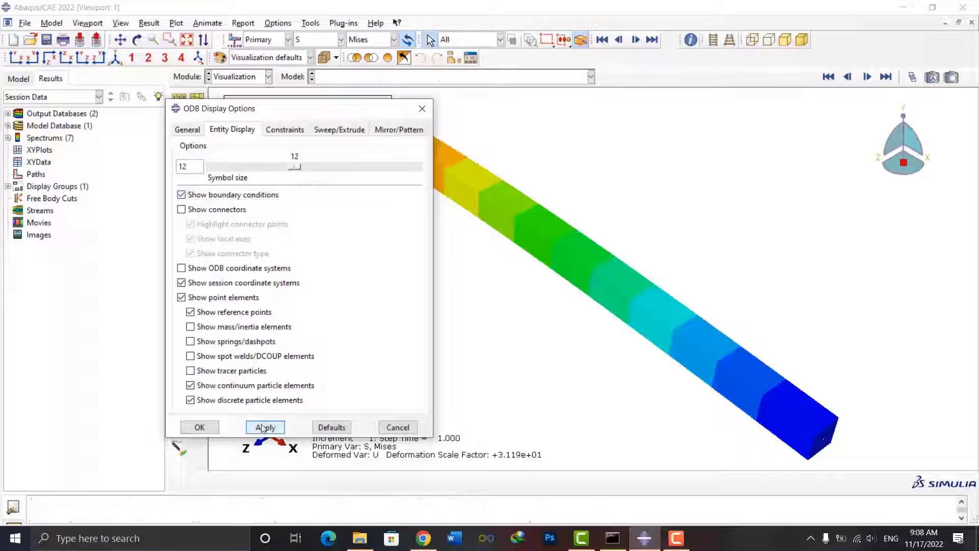
drag(306, 109, 245, 170)
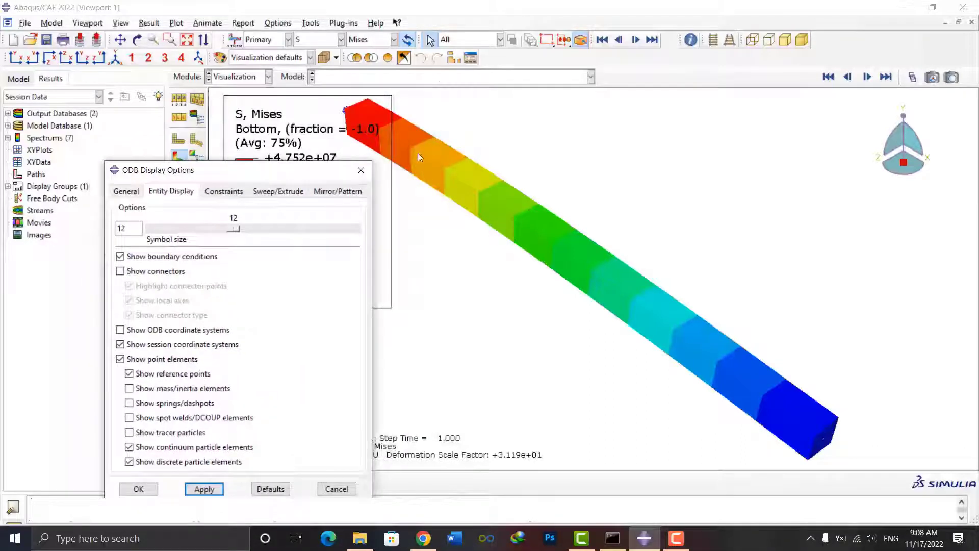
ctrl+alt+drag(417, 152, 556, 252)
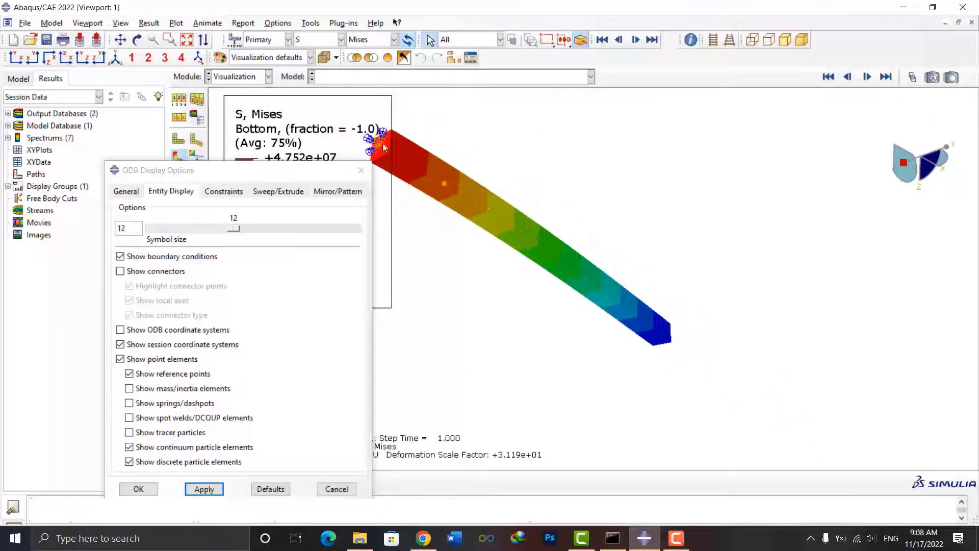
click(115, 58)
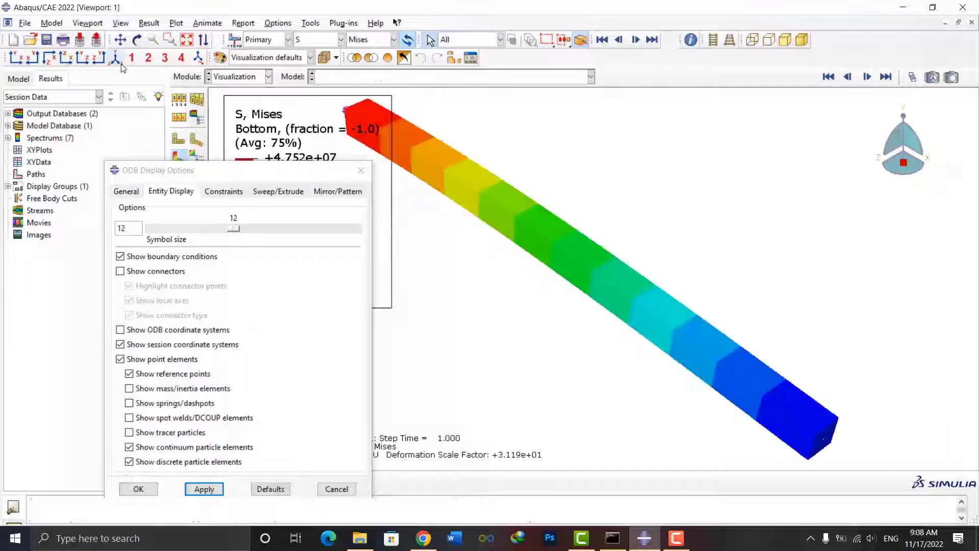
- Open General-shell render.odb, accept the upgrade, and plot its Mises stress contour
click(31, 40)
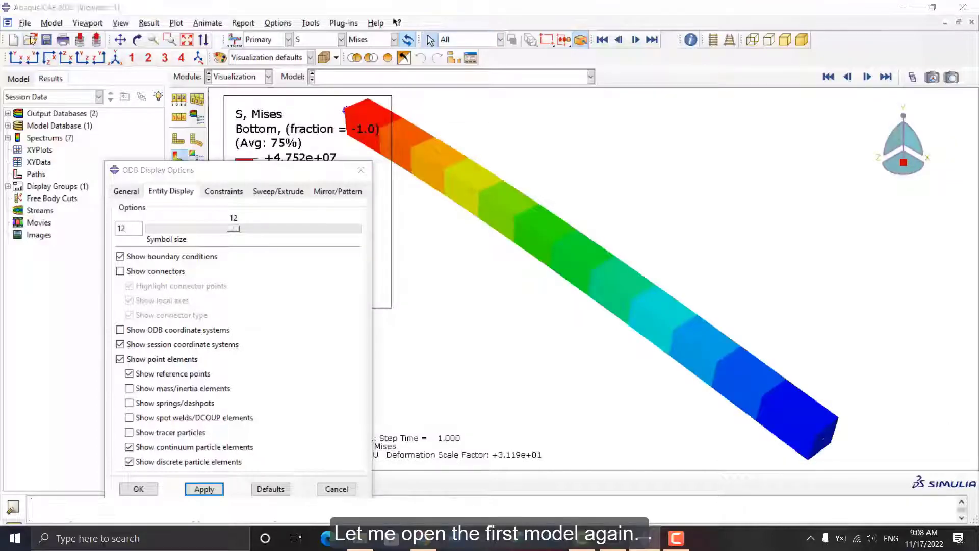
click(308, 206)
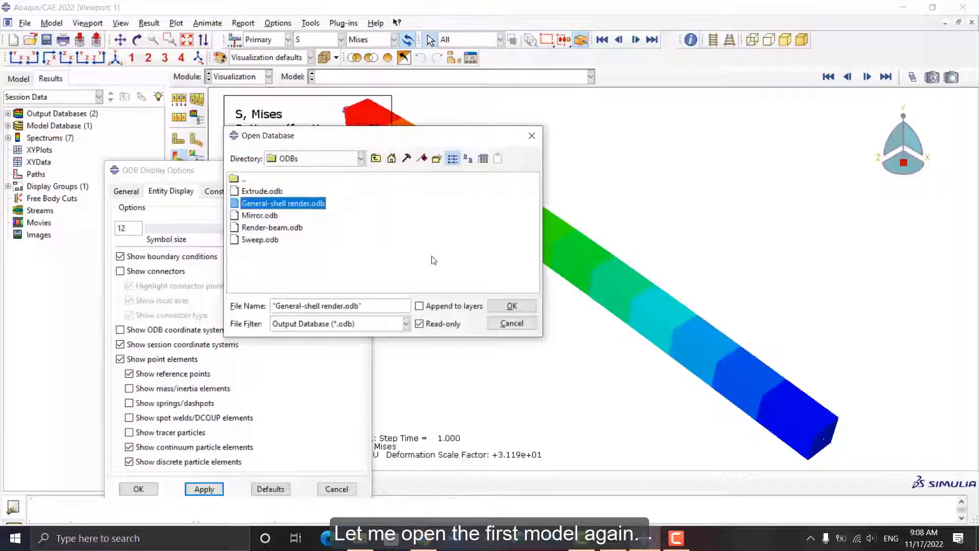
click(511, 306)
click(361, 327)
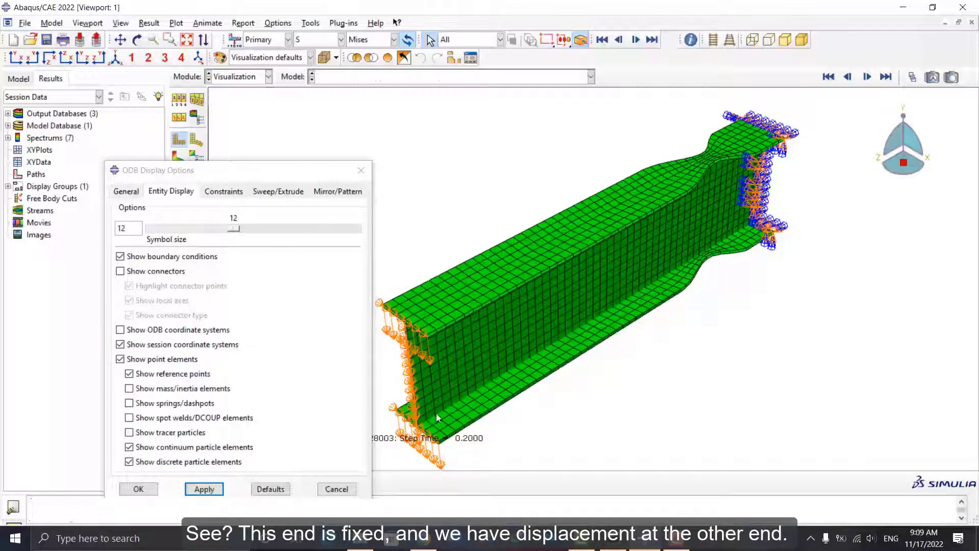
click(178, 154)
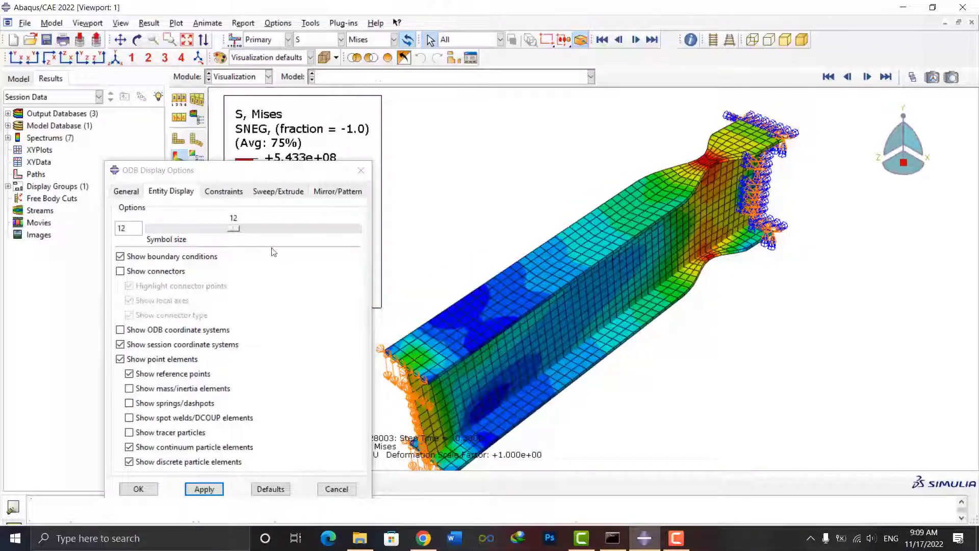
- Set the boundary-condition symbol size to 15 and apply it
click(232, 230)
drag(208, 234, 202, 235)
click(204, 489)
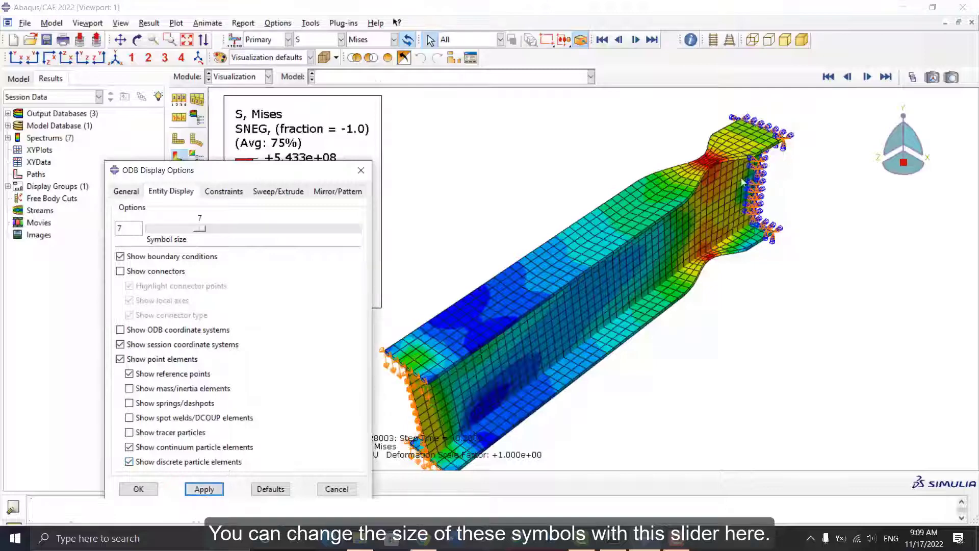
drag(194, 229, 254, 230)
click(219, 489)
click(204, 489)
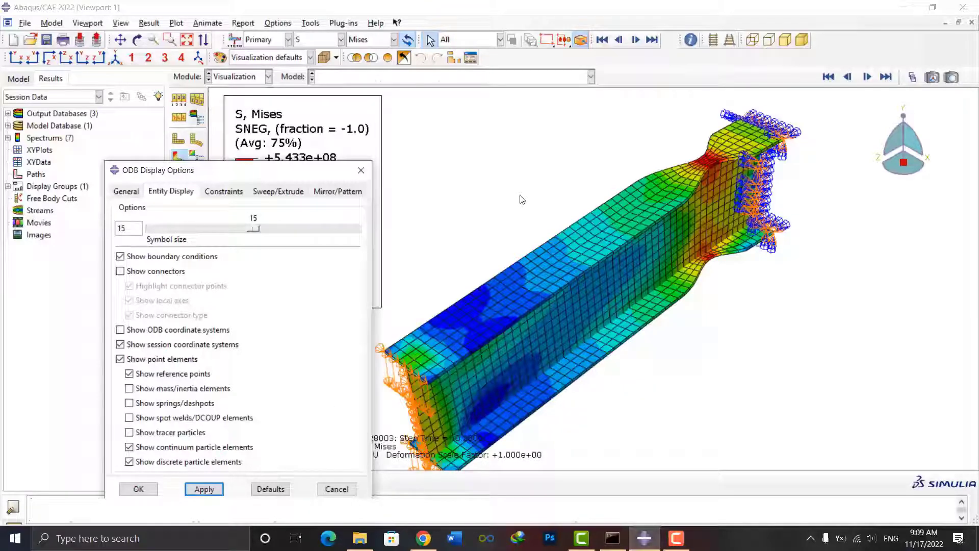
click(216, 196)
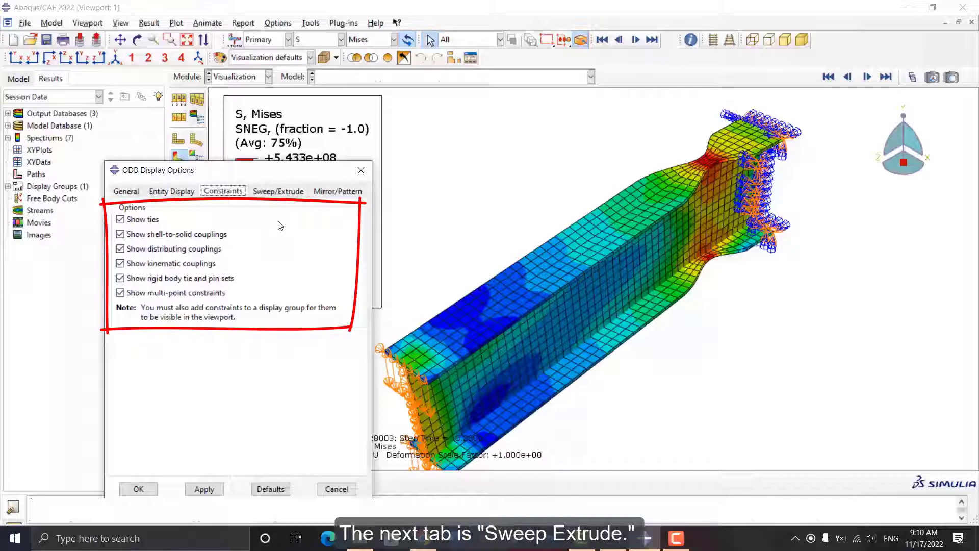
- Show the Sweep/Extrude tab of the ODB Display Options dialog
click(265, 192)
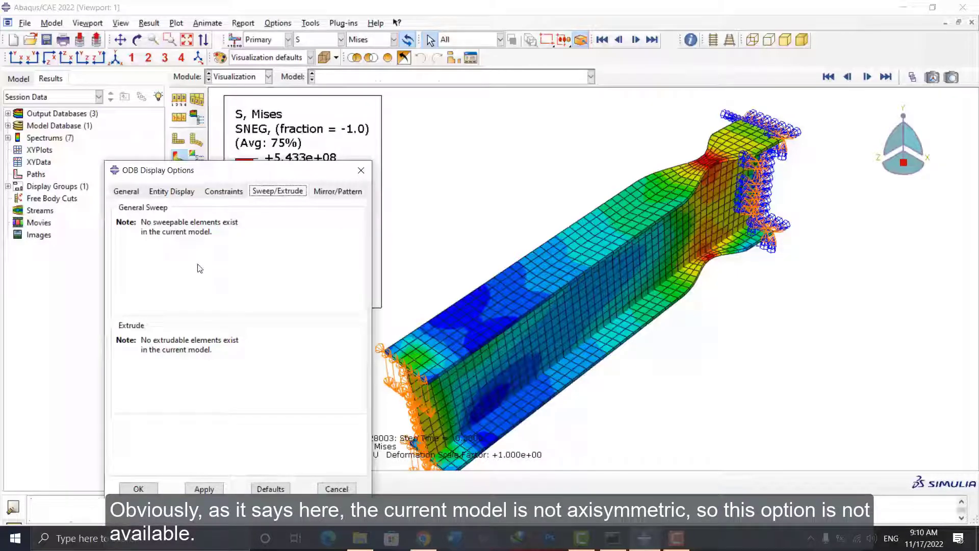
- Load Sweep.odb, accept the upgrade, and plot Mises contours on the deformed shape
click(29, 40)
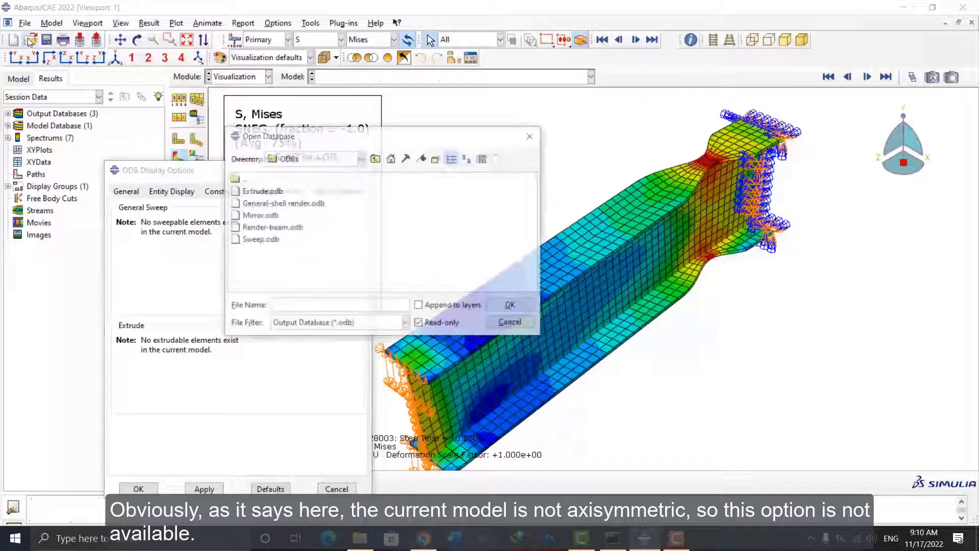
click(258, 239)
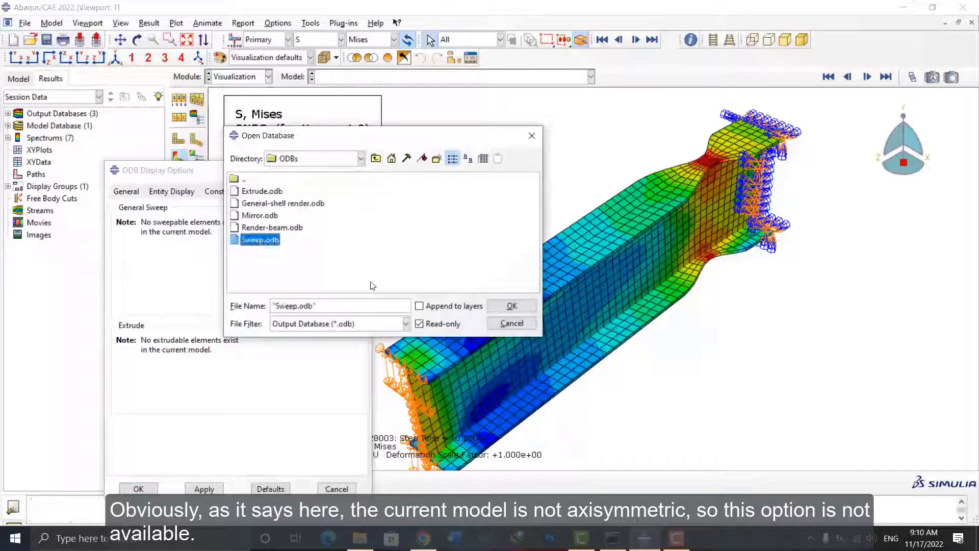
click(513, 307)
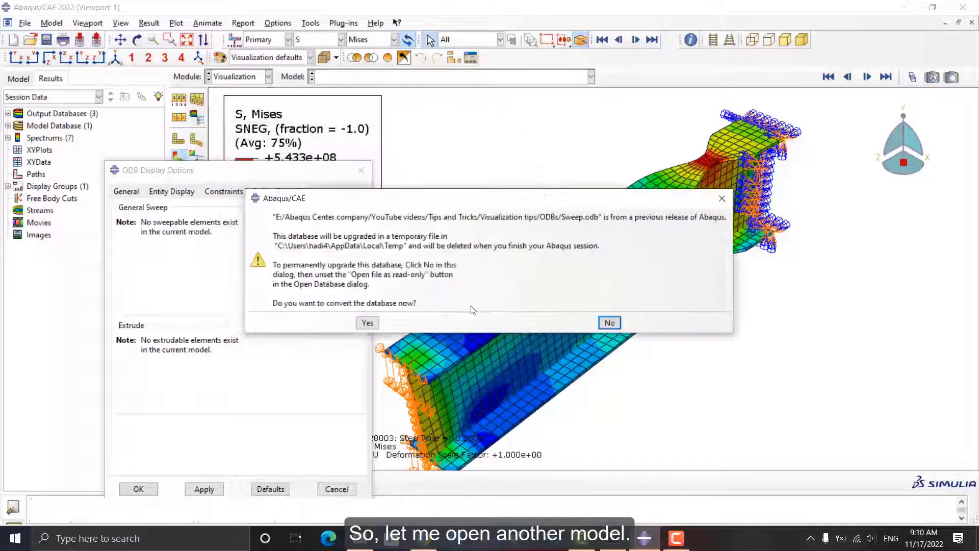
click(369, 323)
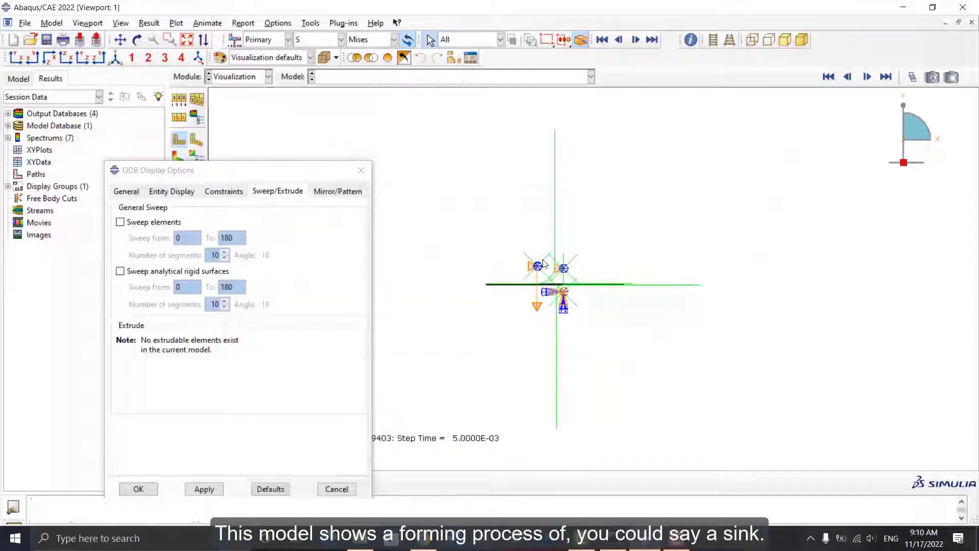
click(138, 489)
click(178, 162)
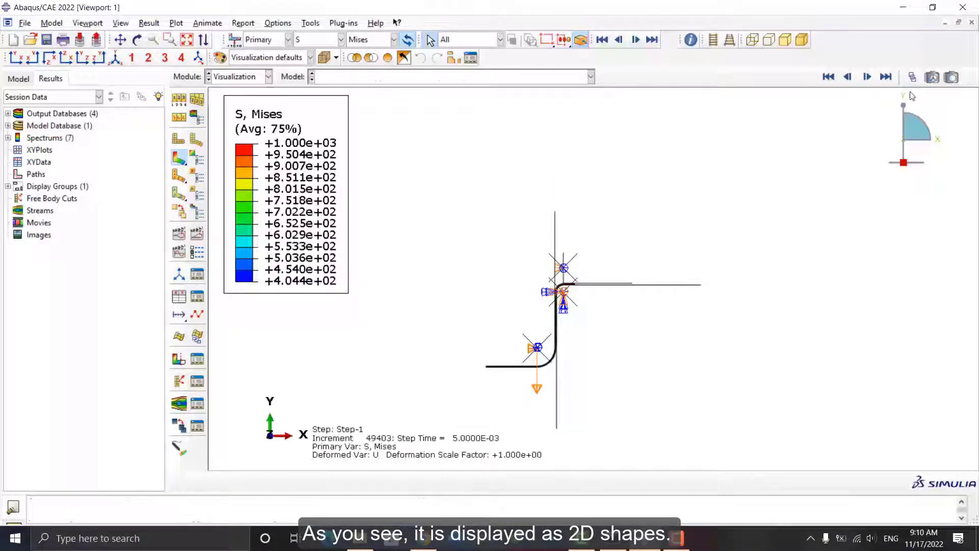
- Move the Step-1 frame slider from frame 20 back to frame 13
click(912, 77)
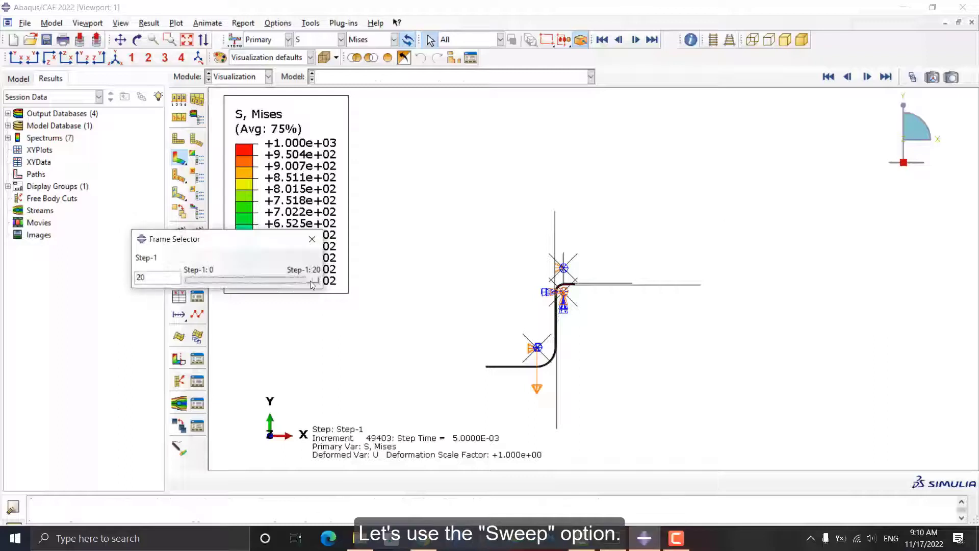
drag(312, 284, 269, 289)
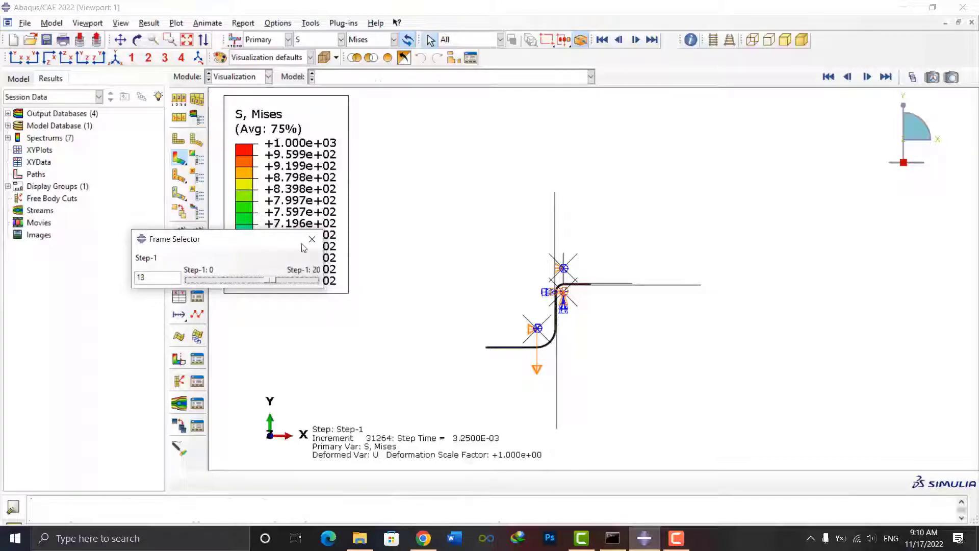
drag(270, 245, 431, 204)
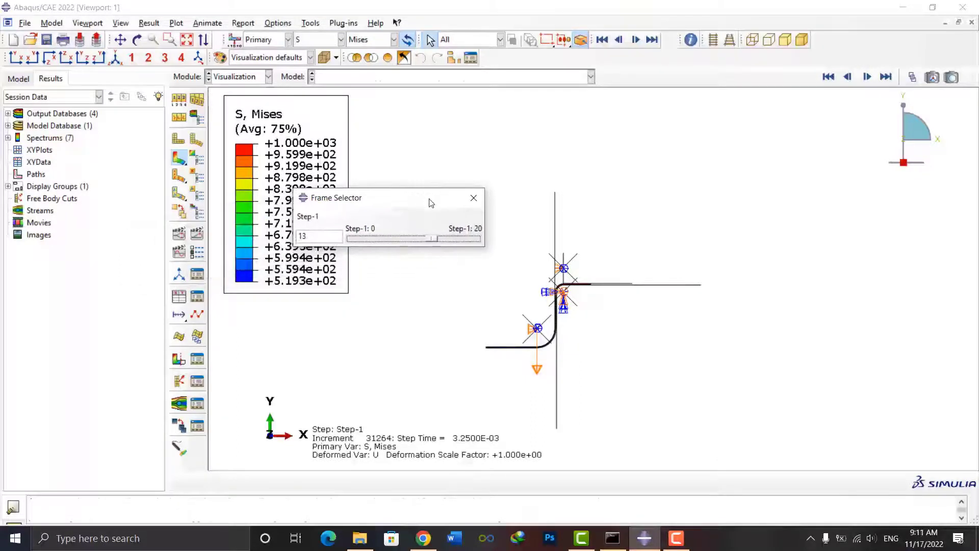
- Reset Graphics Options to defaults for a gradient background, then close the Frame Selector
click(121, 24)
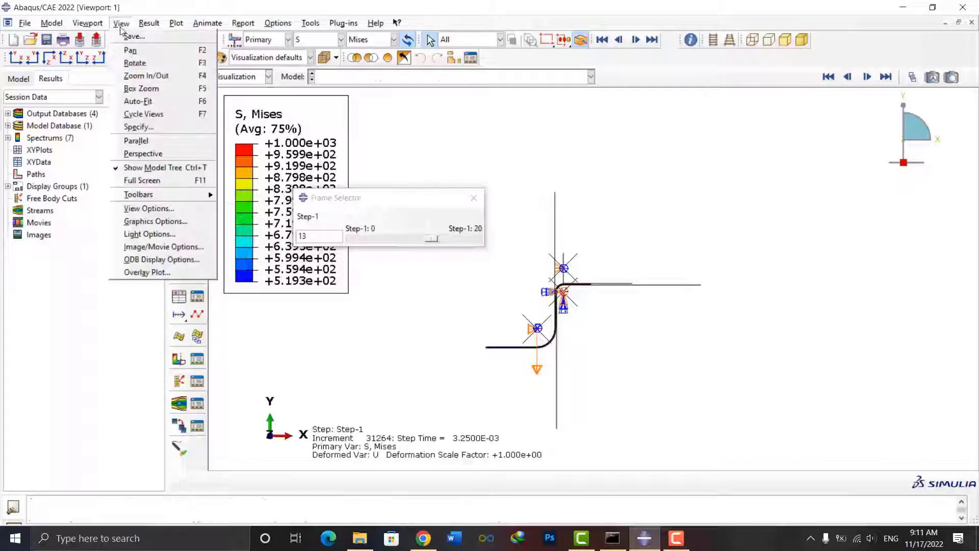
click(156, 221)
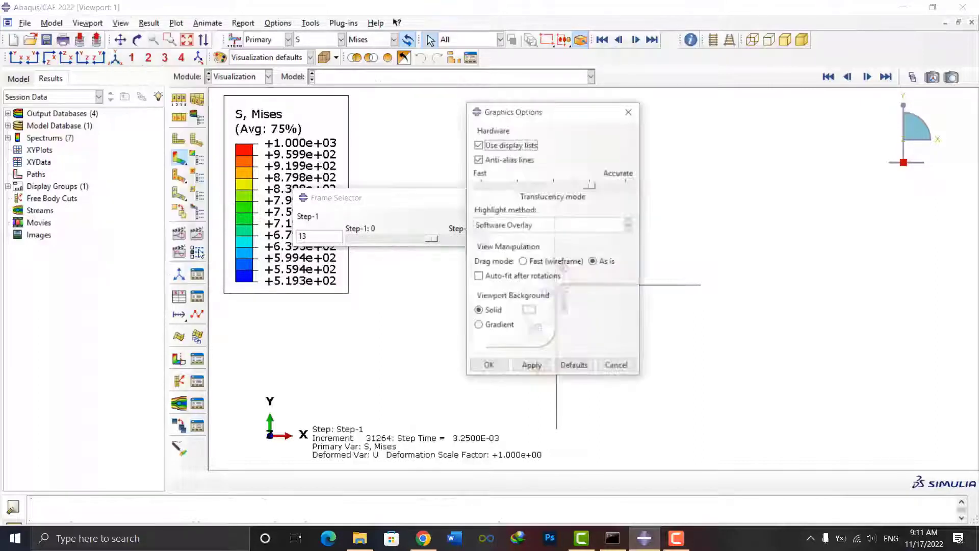
click(575, 367)
click(488, 366)
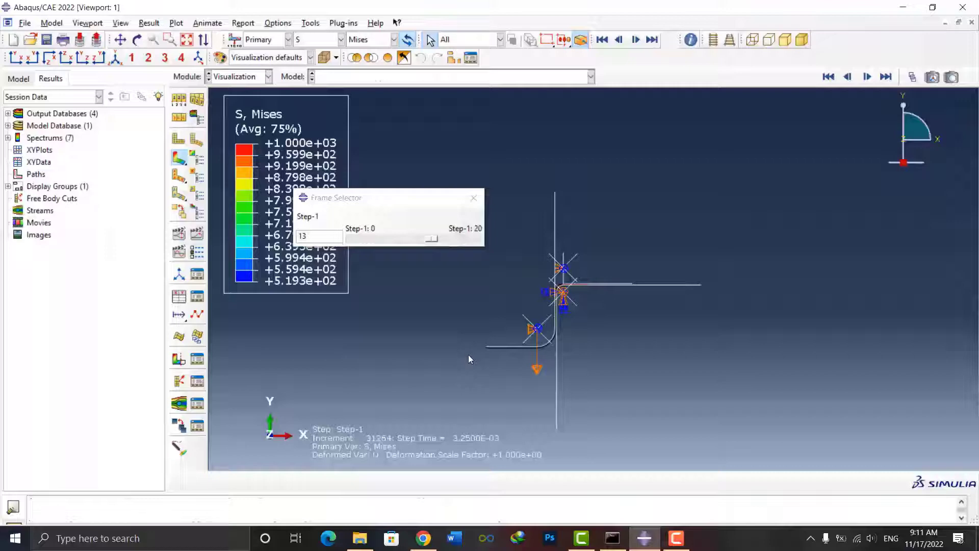
click(474, 197)
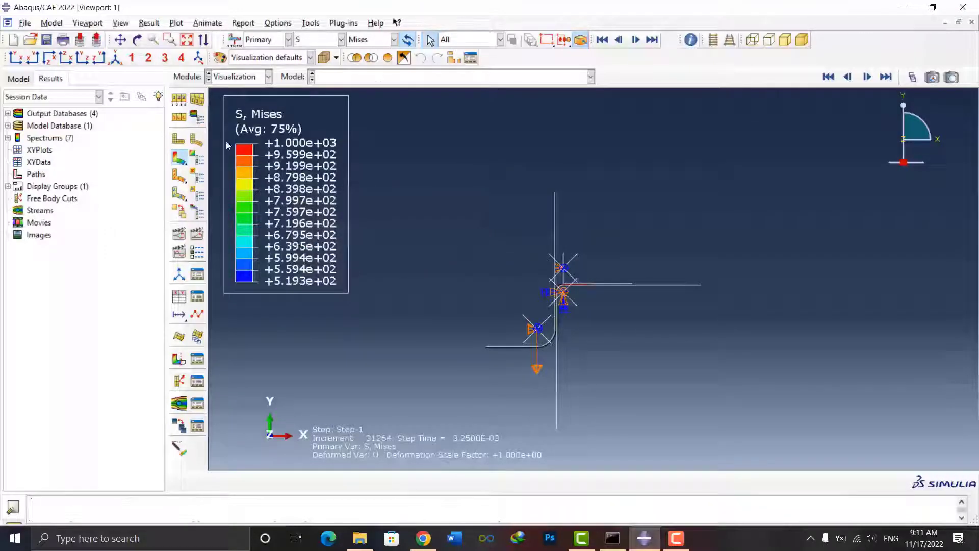
- Apply Sweep elements and view the swept 3D model isometrically at frame 18
click(197, 117)
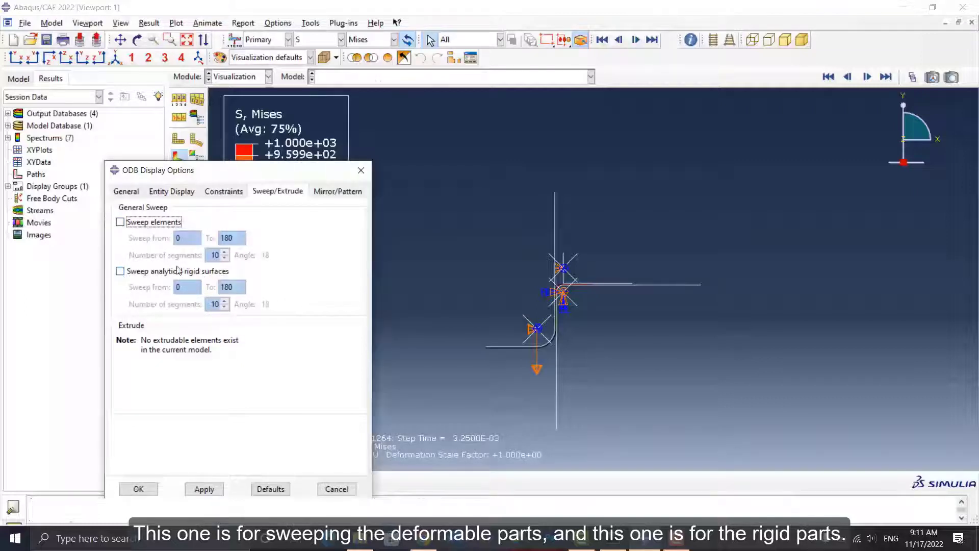
click(120, 222)
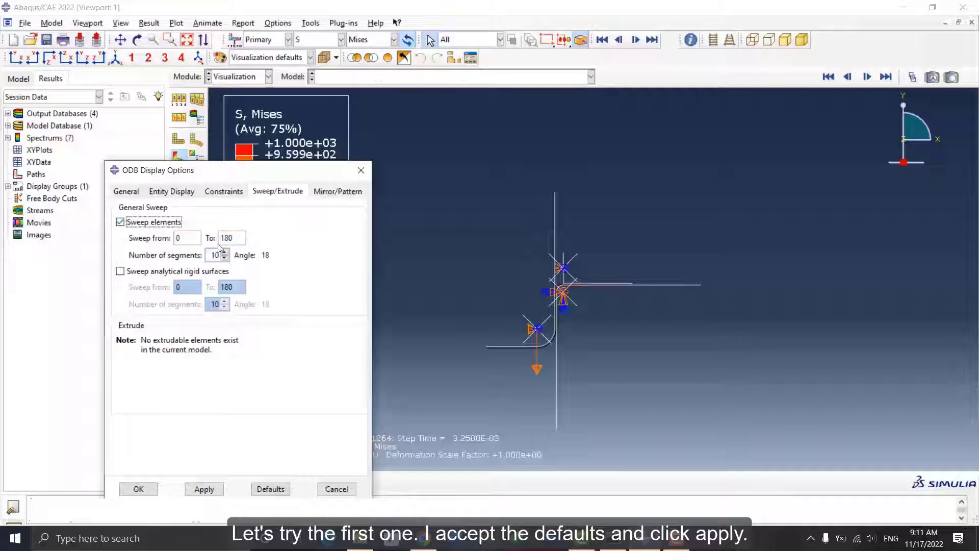
click(203, 488)
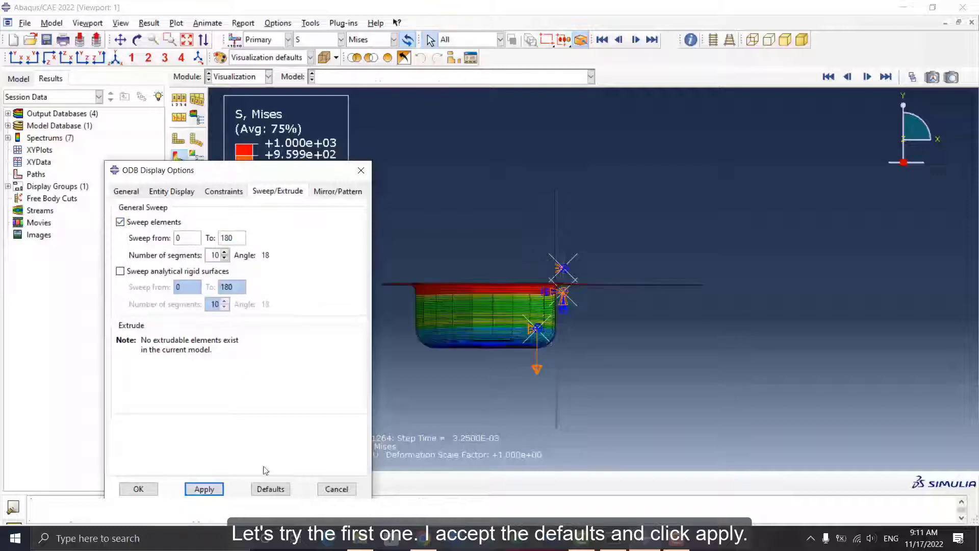
click(116, 59)
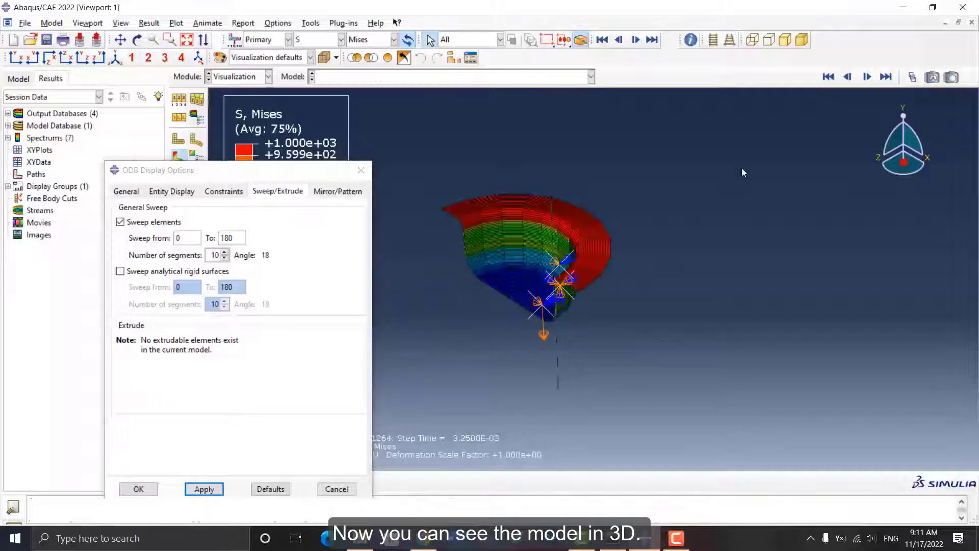
click(912, 77)
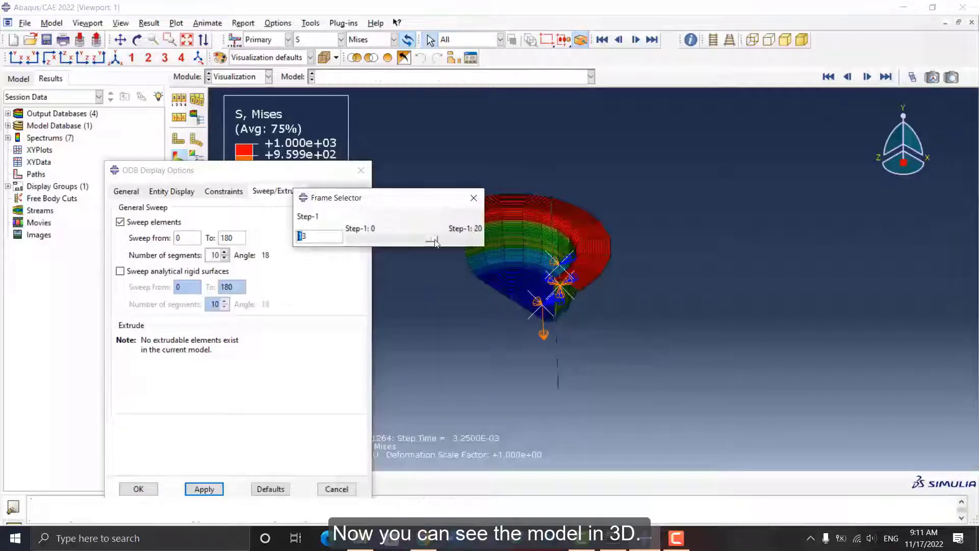
drag(435, 243, 467, 247)
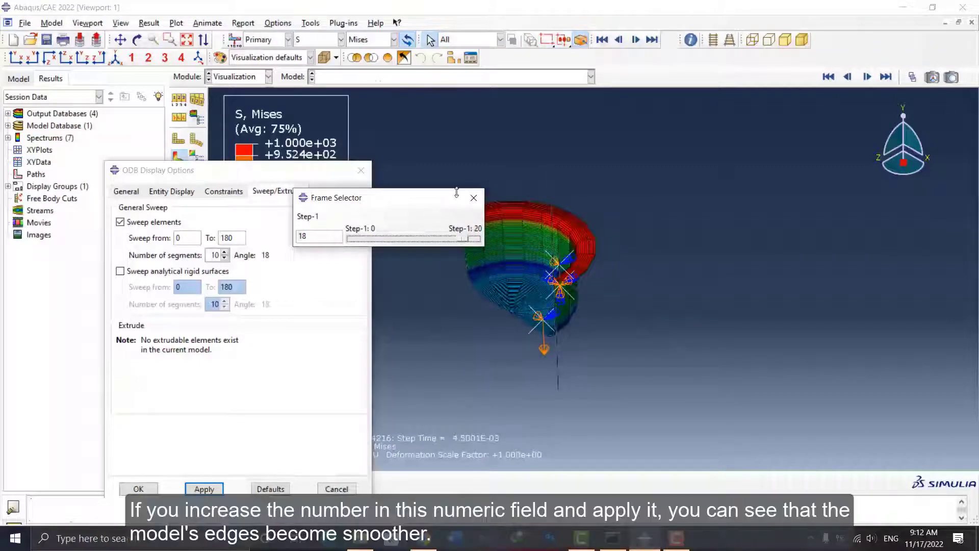
click(474, 197)
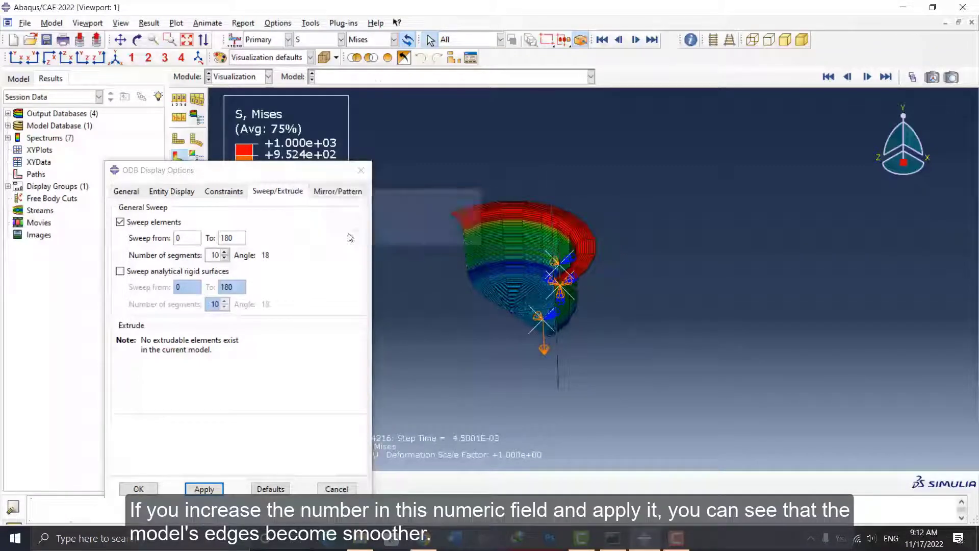
- Raise the number of sweep segments to 25 and apply for smoother edges
click(228, 252)
click(224, 251)
click(225, 252)
click(225, 252)
click(225, 252)
click(225, 252)
click(225, 252)
click(225, 252)
click(224, 251)
click(224, 252)
click(225, 252)
click(224, 252)
click(224, 251)
click(204, 489)
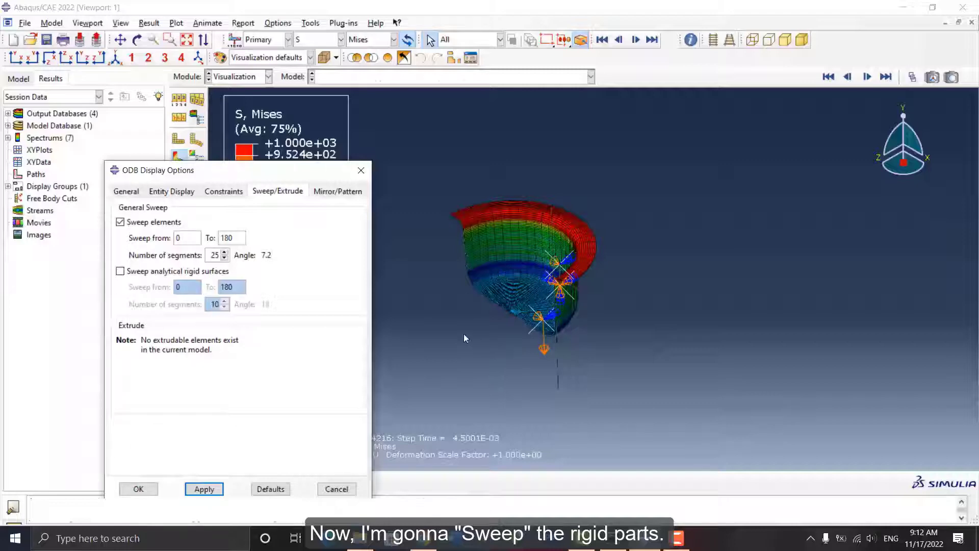
- Apply Sweep analytical rigid surfaces, then scrub the frames and rotate the 3D view
click(120, 271)
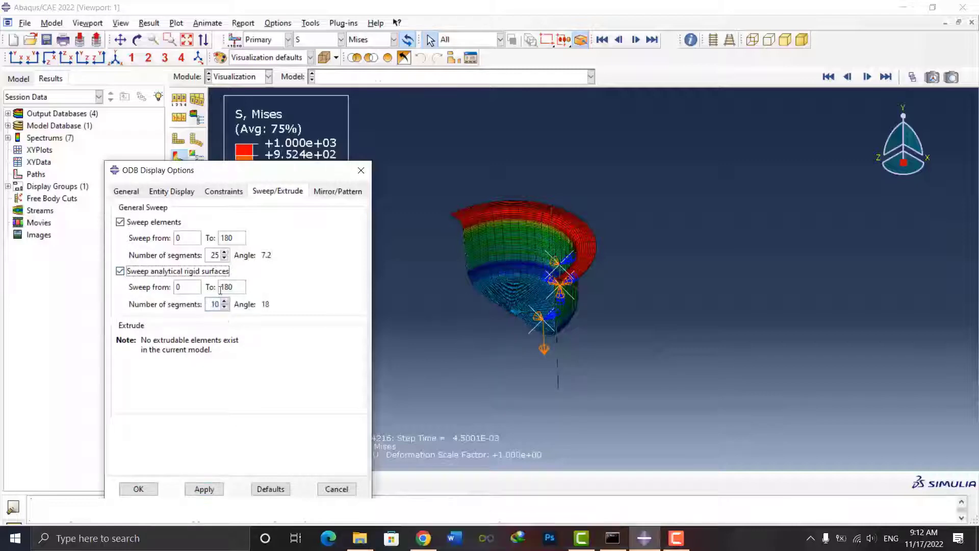
click(204, 488)
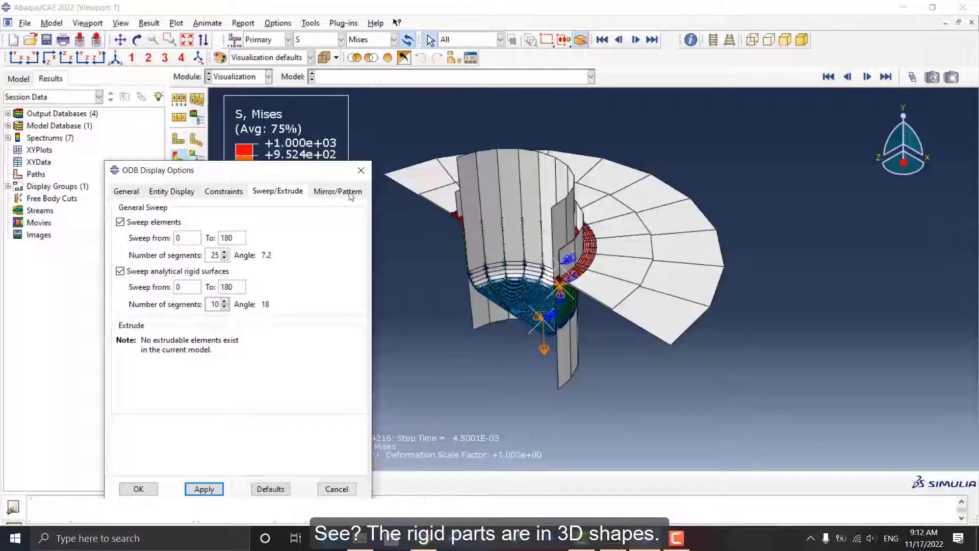
click(914, 78)
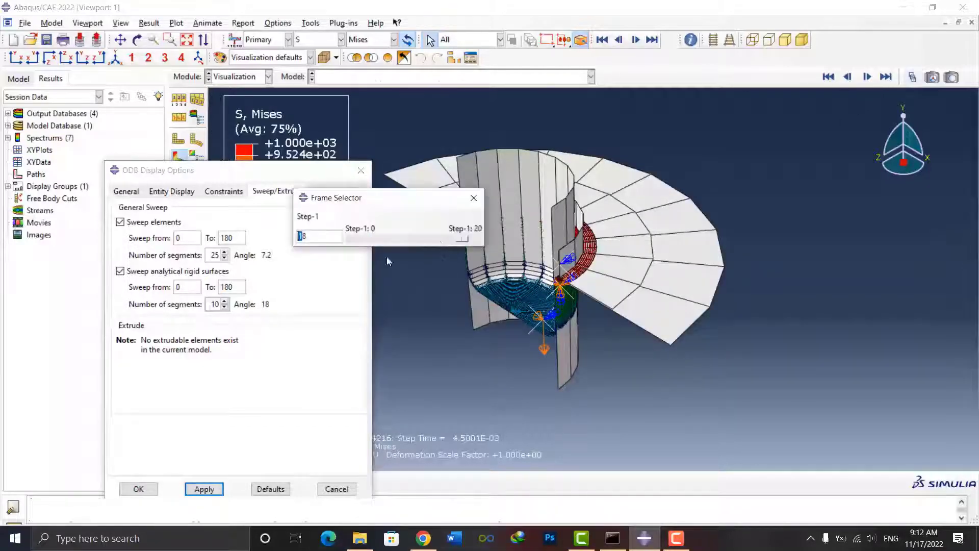
mouse_move(461, 240)
mouse_down()
mouse_move(394, 244)
mouse_move(469, 243)
mouse_up()
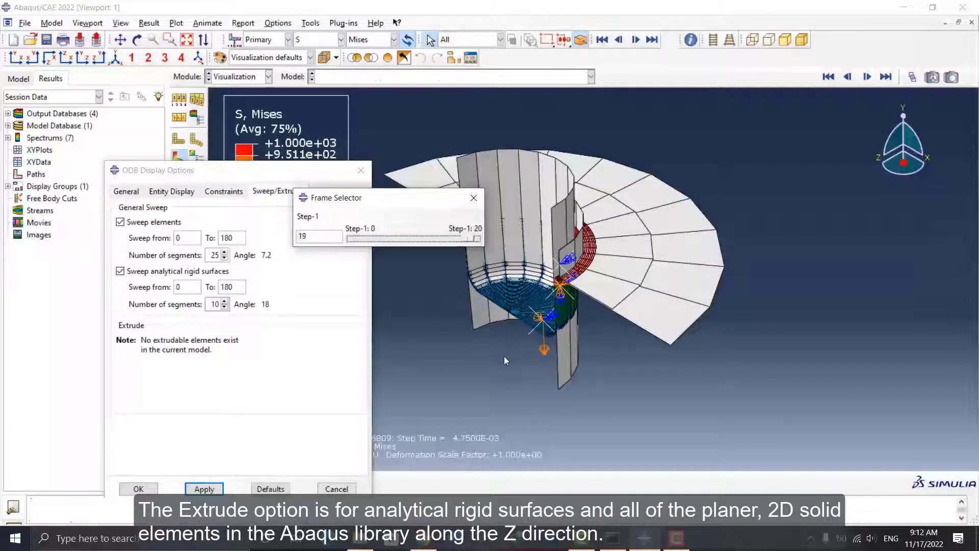
drag(367, 198, 370, 114)
click(476, 113)
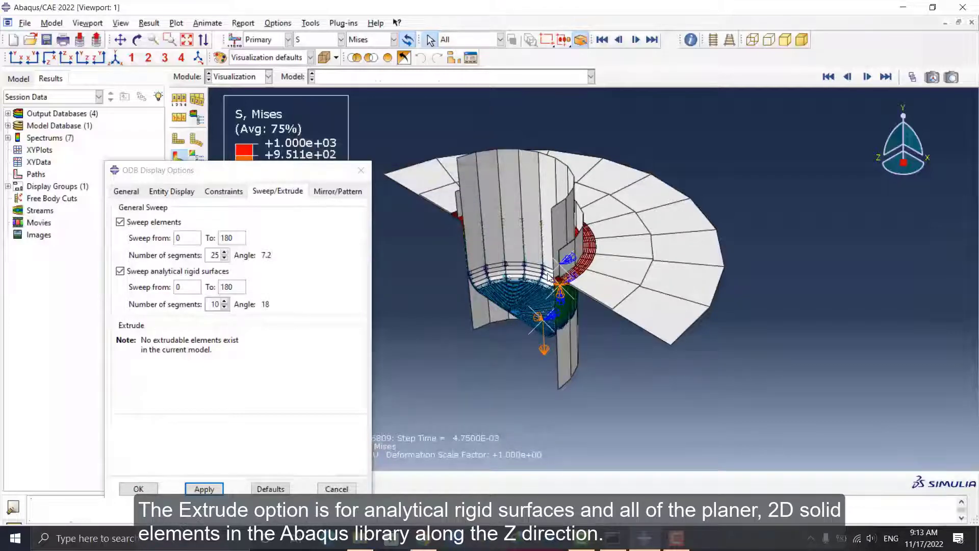
ctrl+alt+drag(581, 274, 608, 202)
drag(249, 171, 251, 128)
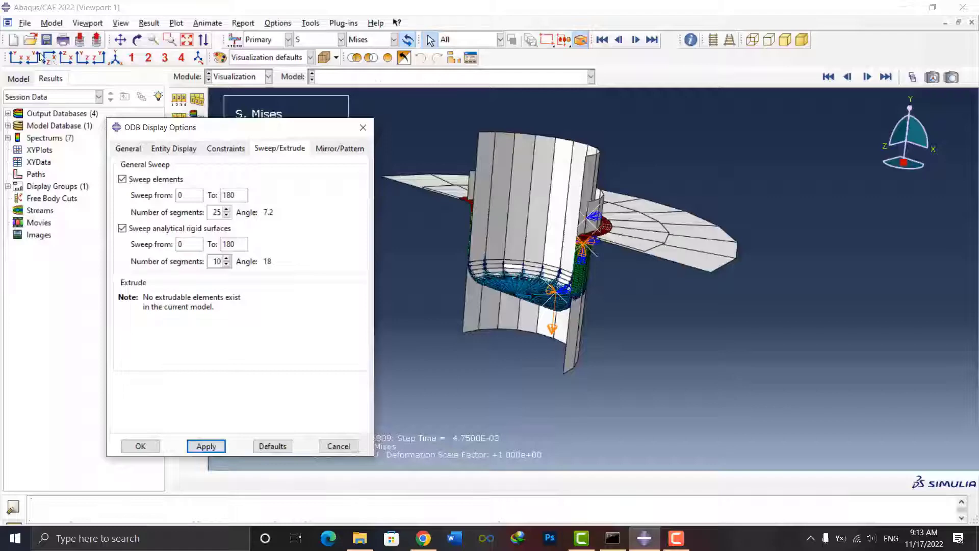
- Open Extrude.odb, accepting conversion of the older database
click(30, 39)
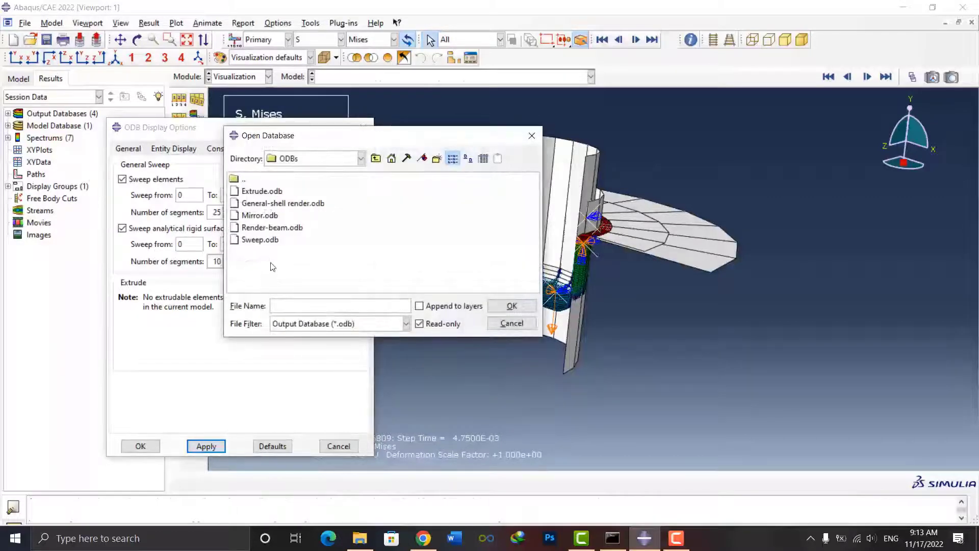
click(260, 191)
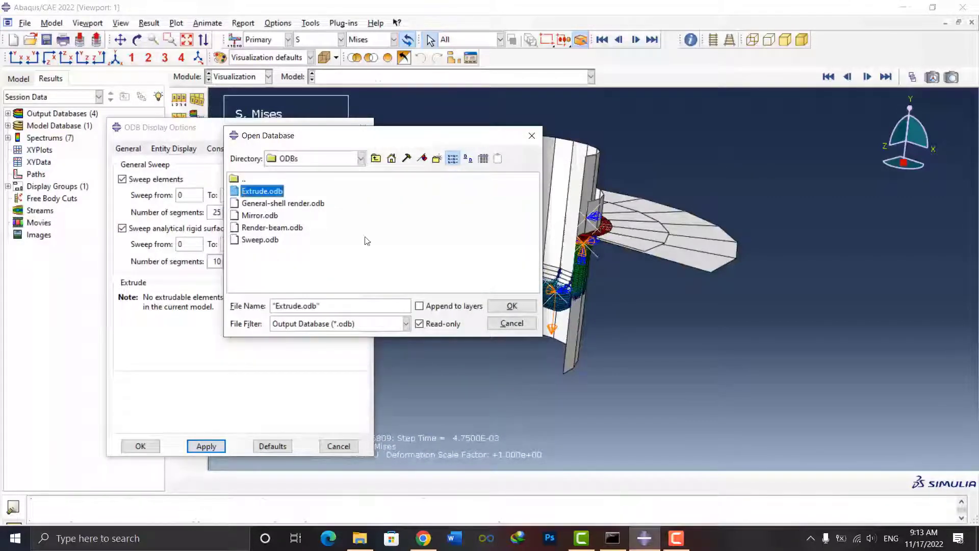
click(511, 306)
click(364, 323)
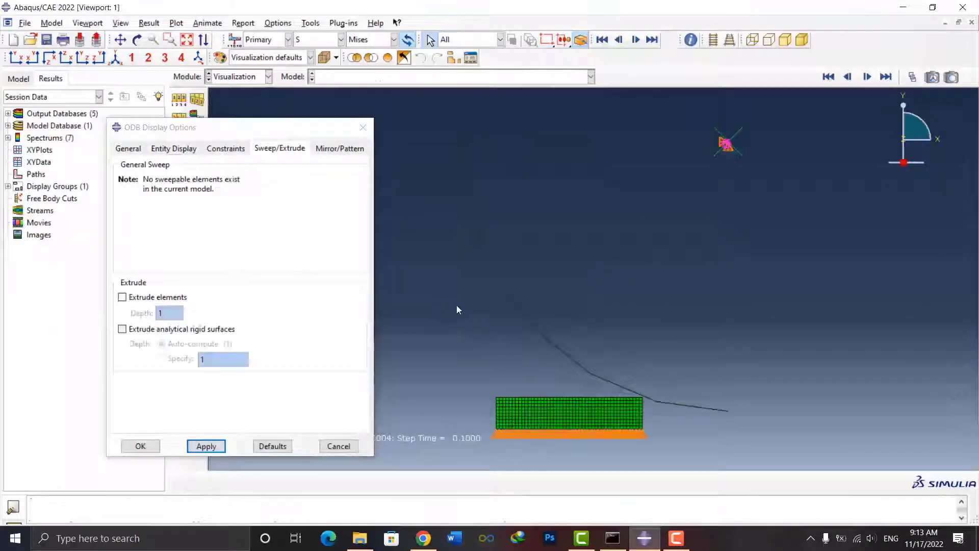
- Plot the Mises contour on the deformed shape at frame 20 and reopen the extrude display options
click(138, 445)
click(181, 160)
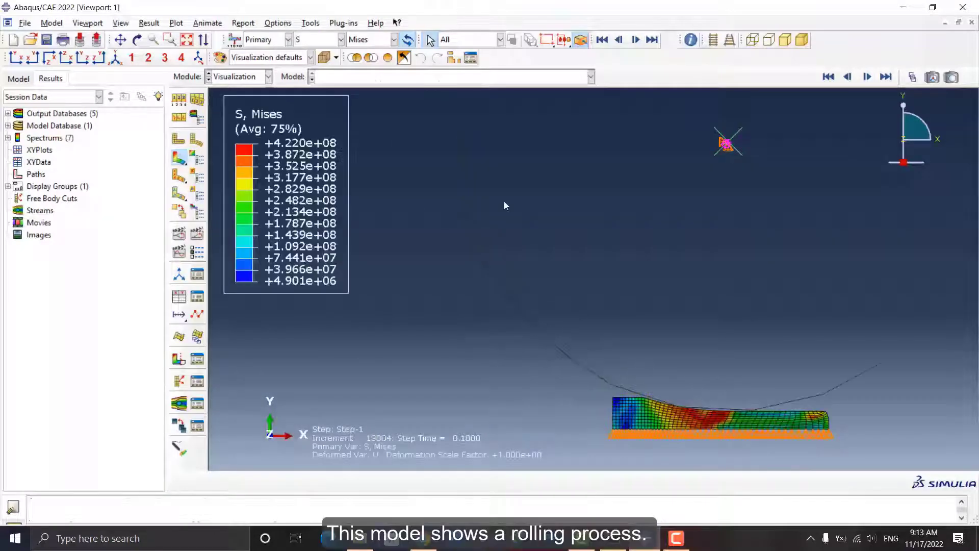
click(912, 76)
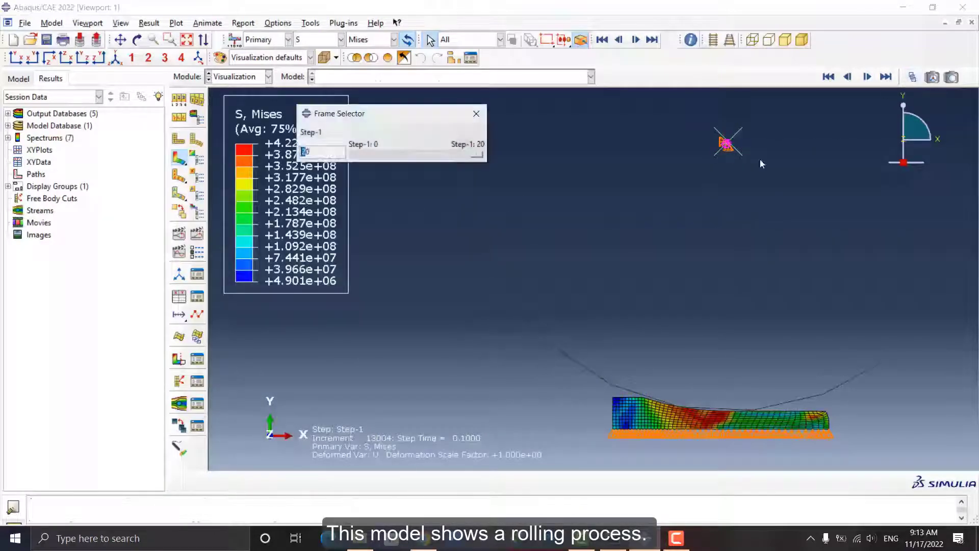
drag(476, 156, 541, 155)
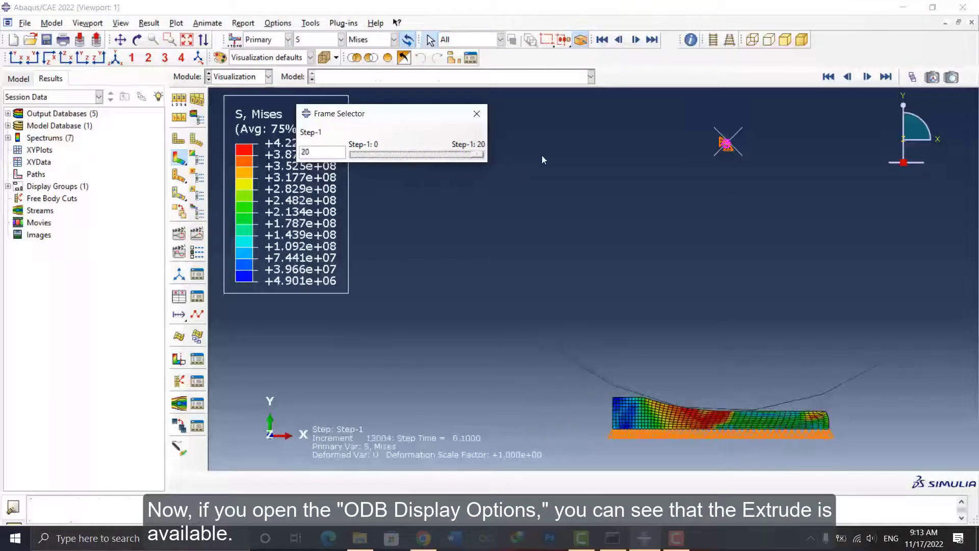
click(476, 114)
click(197, 118)
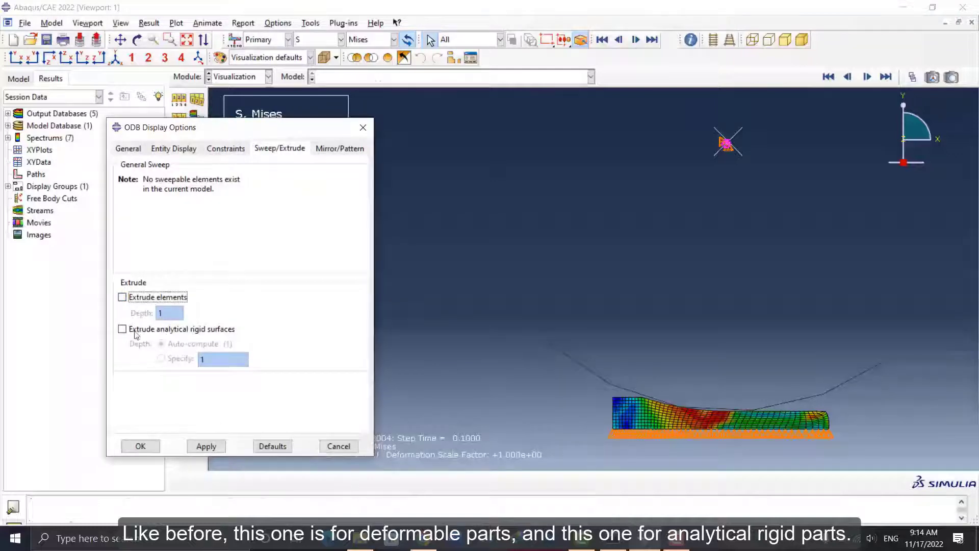
- Extrude the elements and analytical rigid surfaces into 3D and view the model isometrically
click(122, 296)
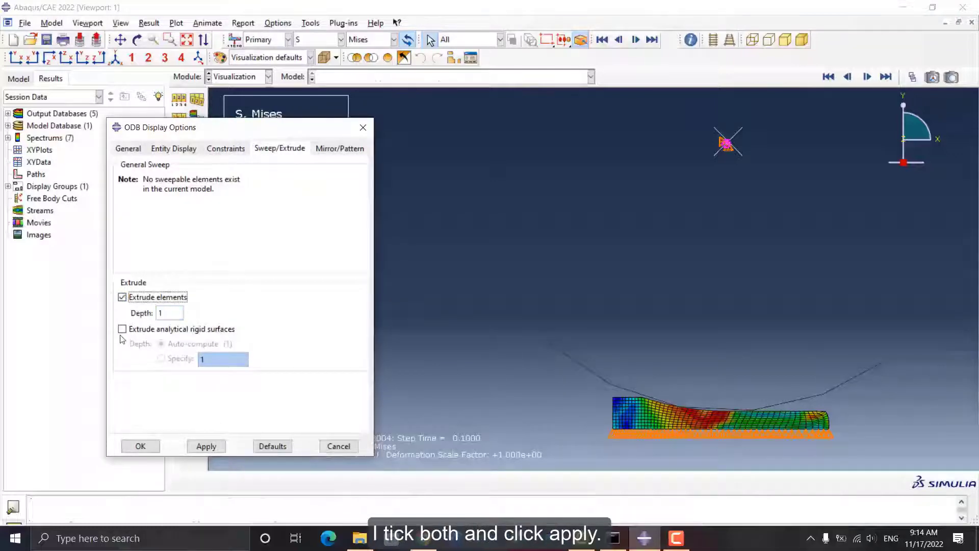
click(122, 329)
click(206, 445)
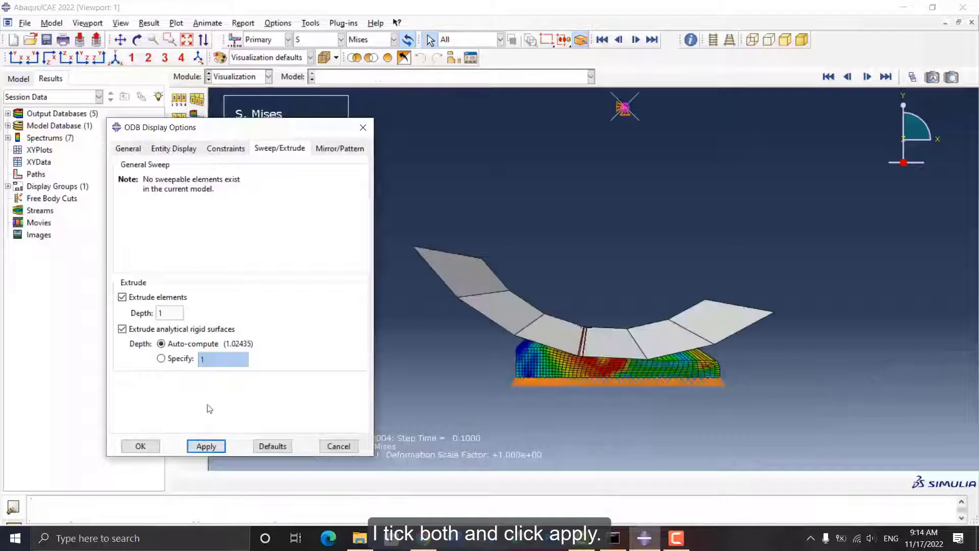
click(116, 57)
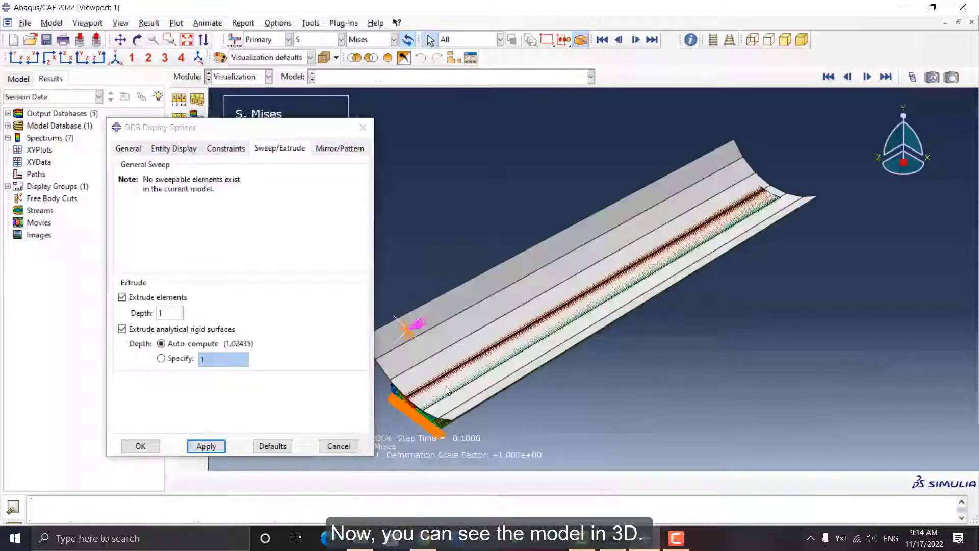
ctrl+alt+drag(447, 391, 513, 356)
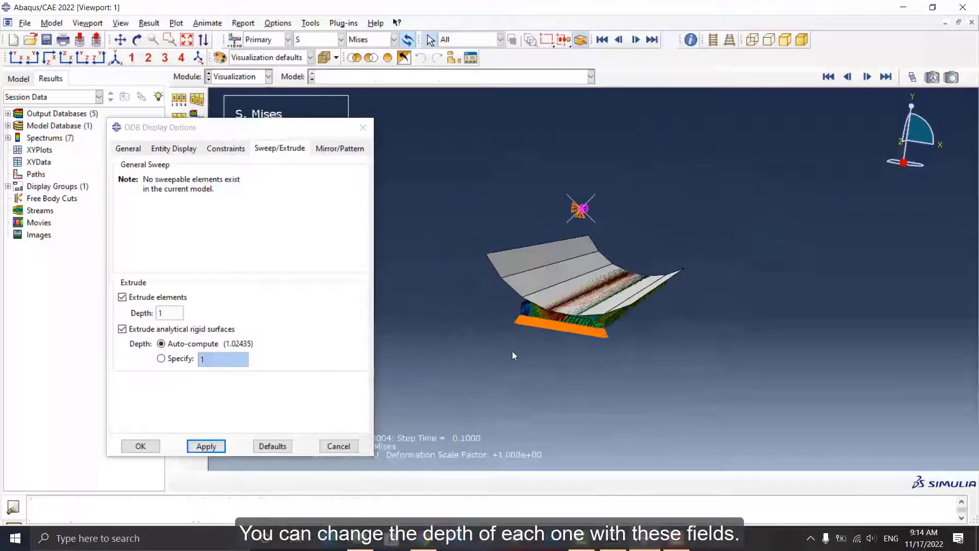
- Change the element extrusion depth to 0.5
click(164, 312)
key(BackSpace)
text(0.5)
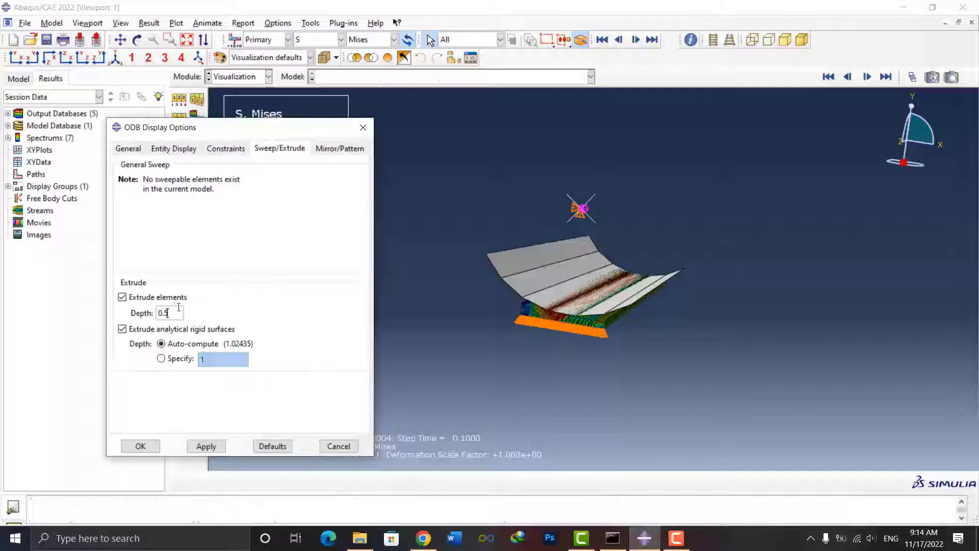
click(206, 446)
mouse_move(638, 296)
ctrl+alt+mouse_down()
mouse_move(500, 284)
mouse_move(556, 275)
mouse_move(649, 291)
ctrl+alt+mouse_up()
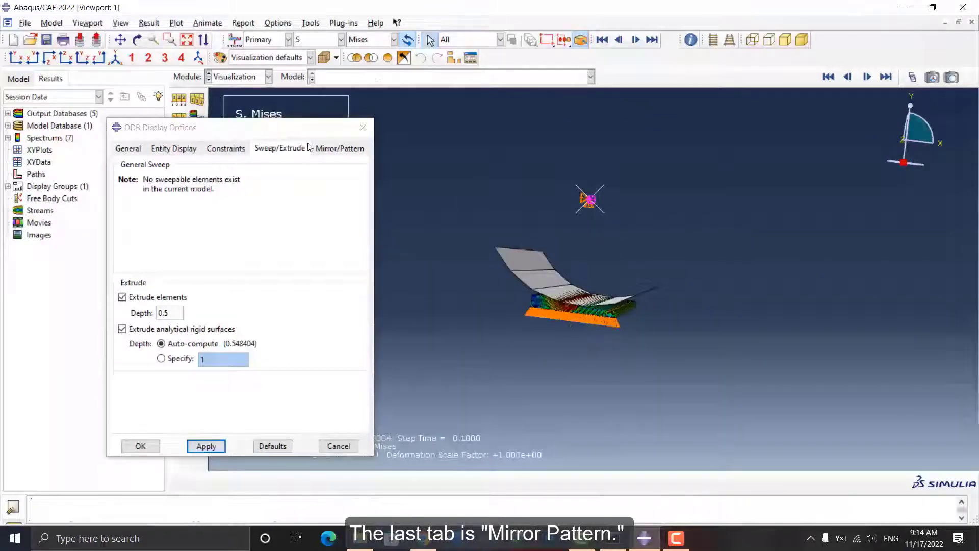
- Open Mirror.odb, converting the older database, and plot its Mises stress contour
click(331, 148)
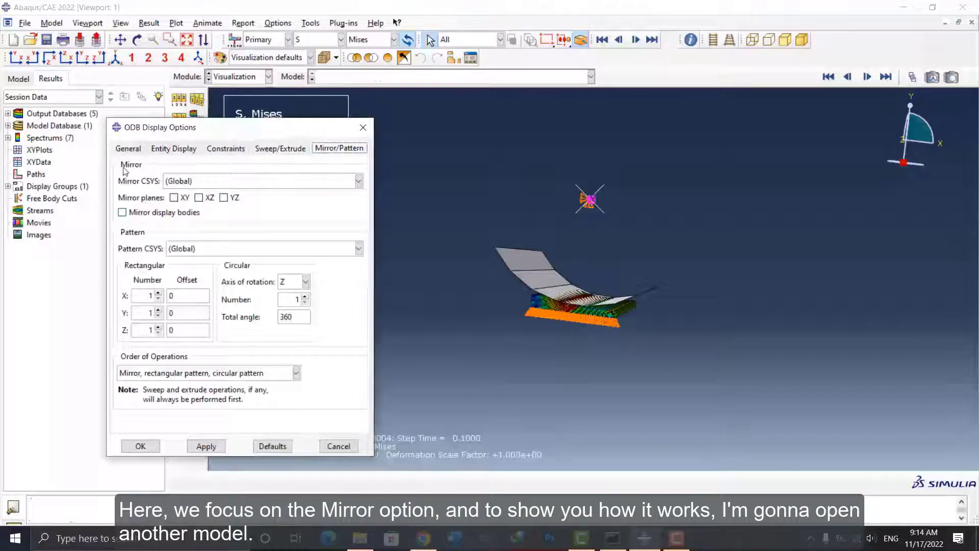
click(30, 43)
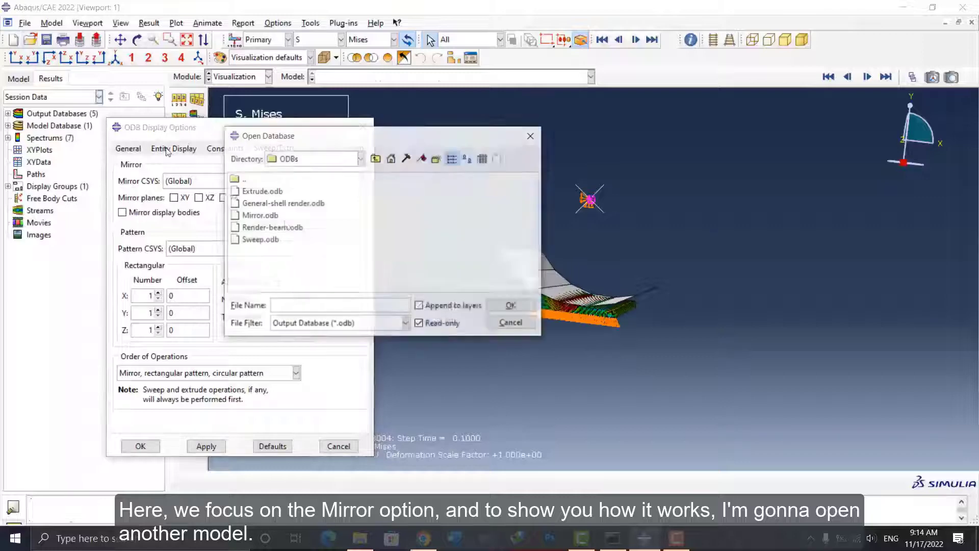
click(254, 215)
click(508, 306)
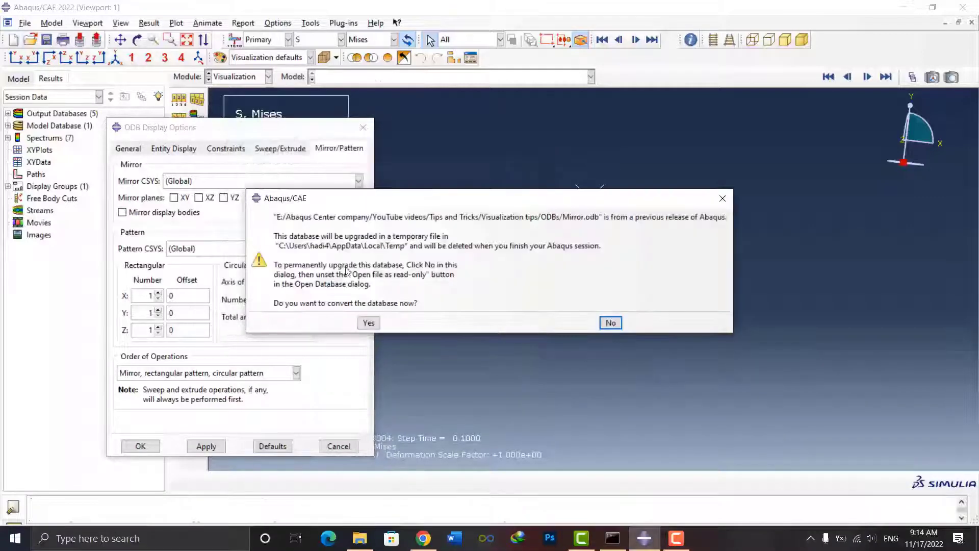
click(362, 323)
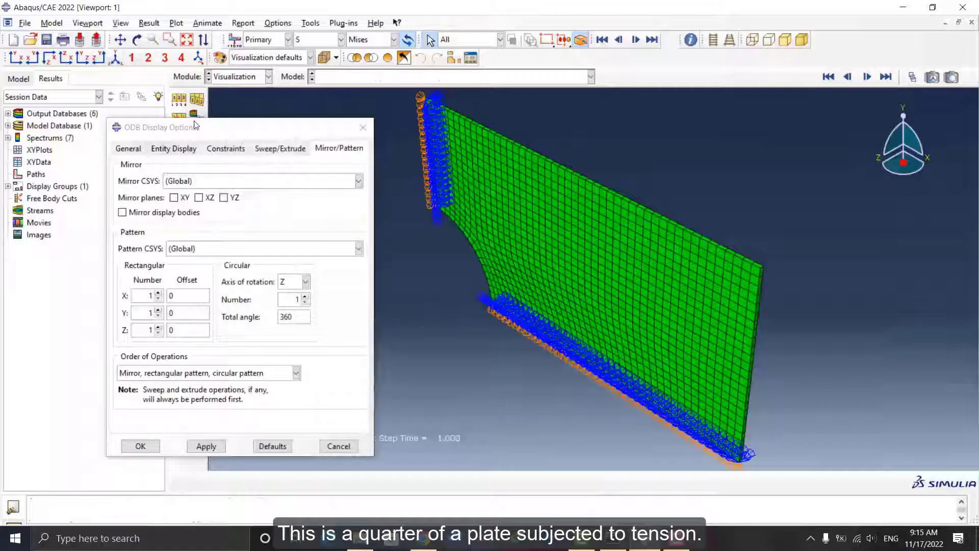
drag(197, 127, 182, 232)
click(179, 158)
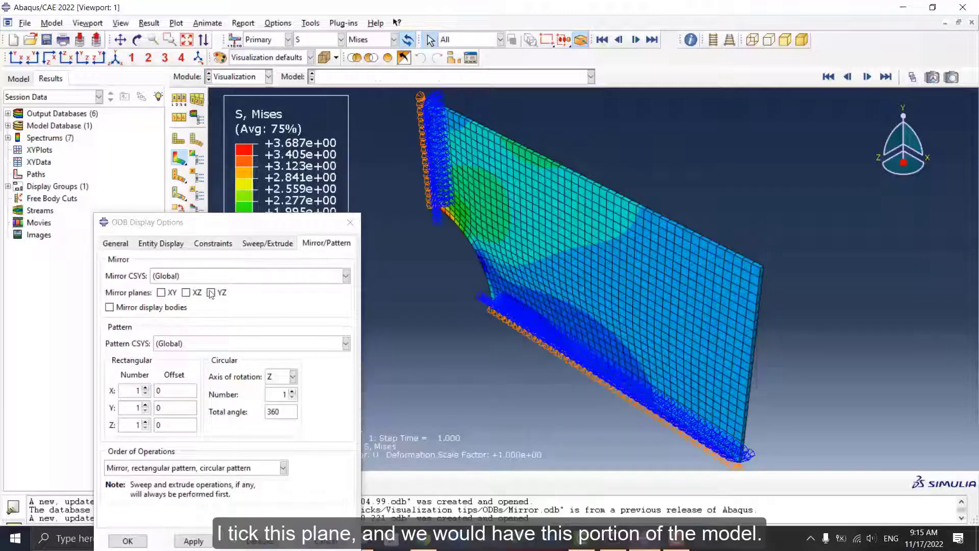
- Mirror the quarter plate about the XZ and YZ planes and fit the full plate in view
click(194, 293)
click(194, 540)
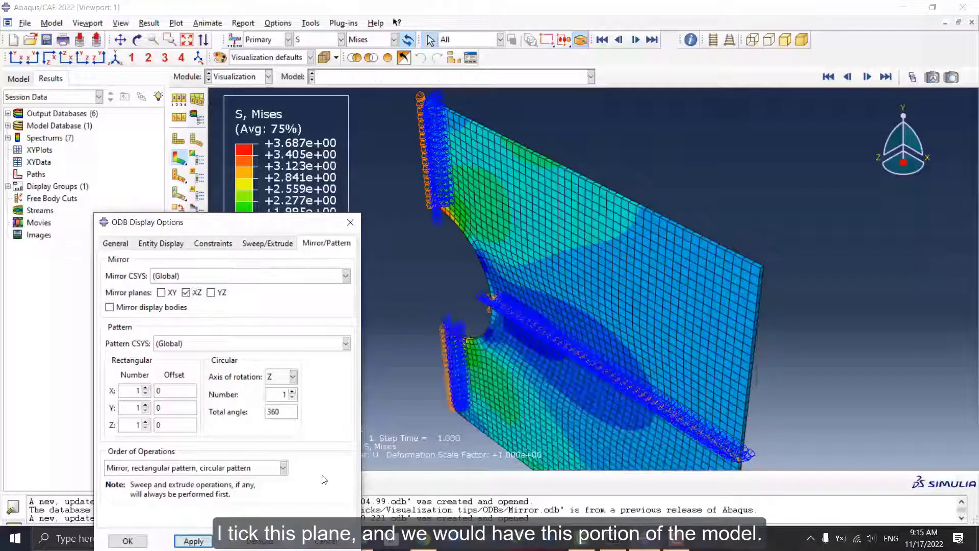
click(118, 57)
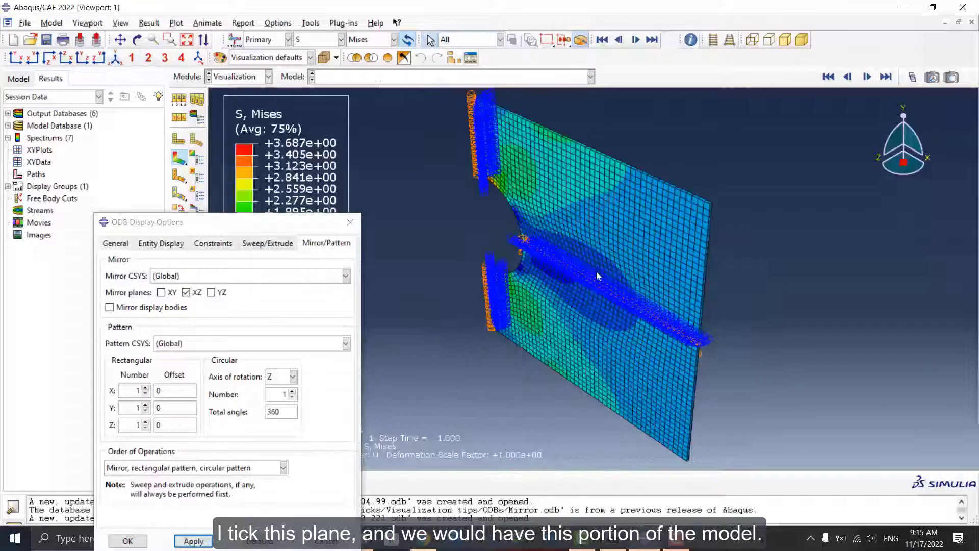
click(211, 292)
click(192, 539)
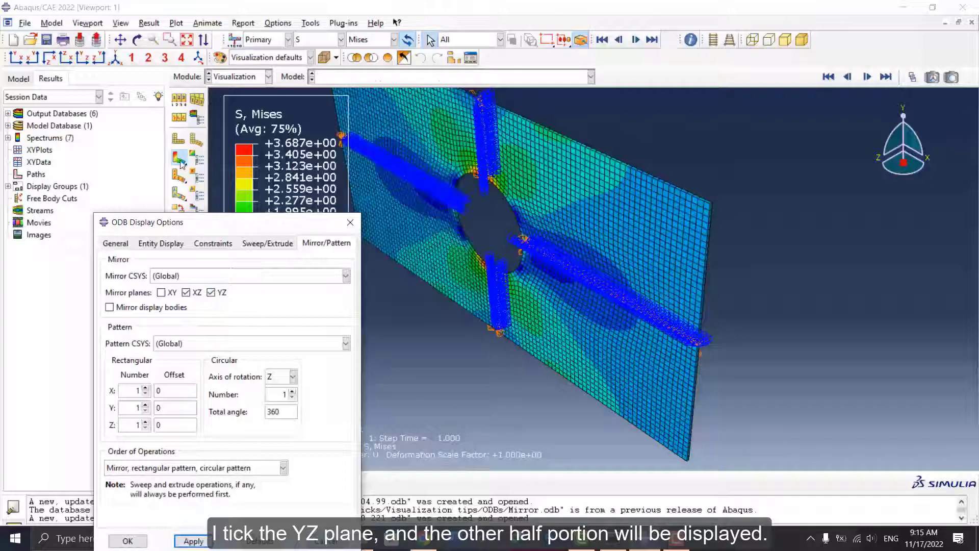
click(117, 56)
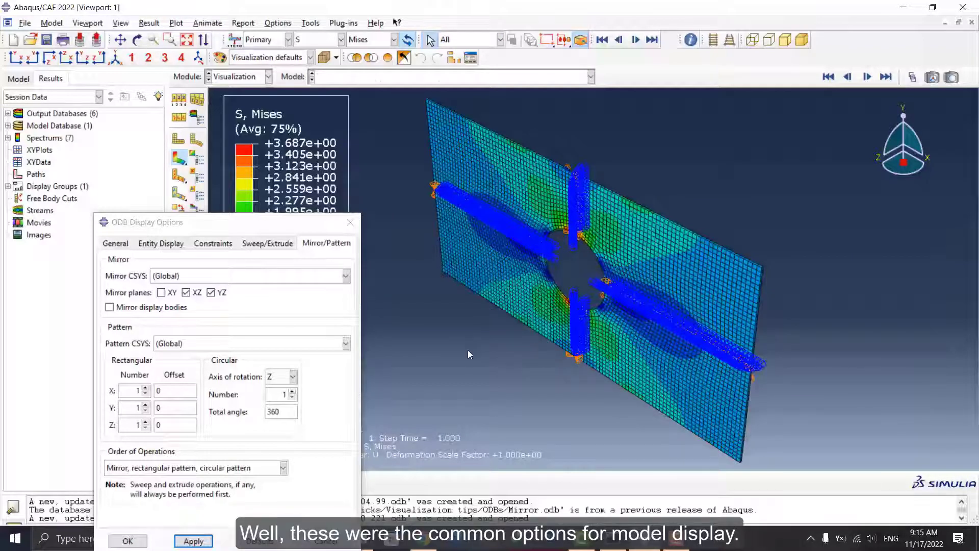
click(127, 540)
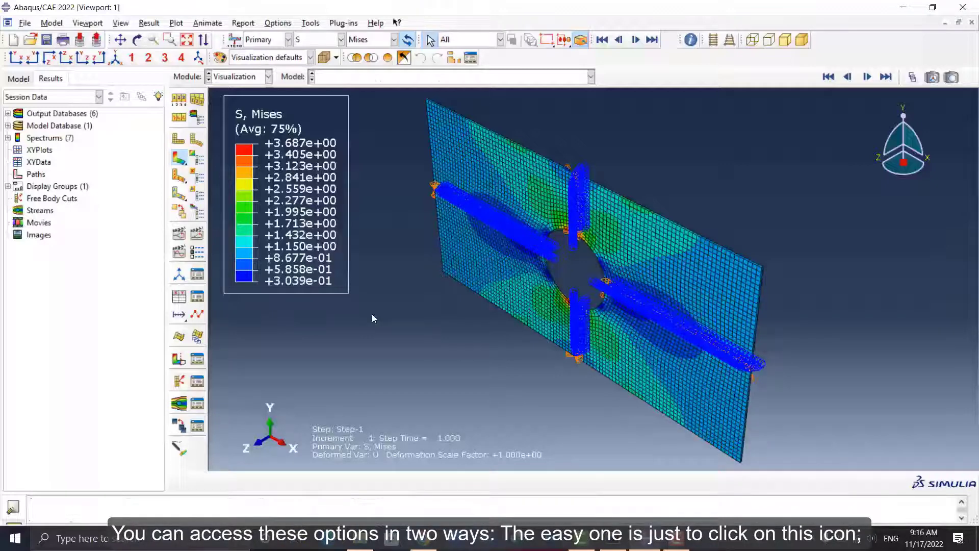
- Bring up Common Plot Options on the left, review its Labels and Other tabs, and end on Basic
click(180, 99)
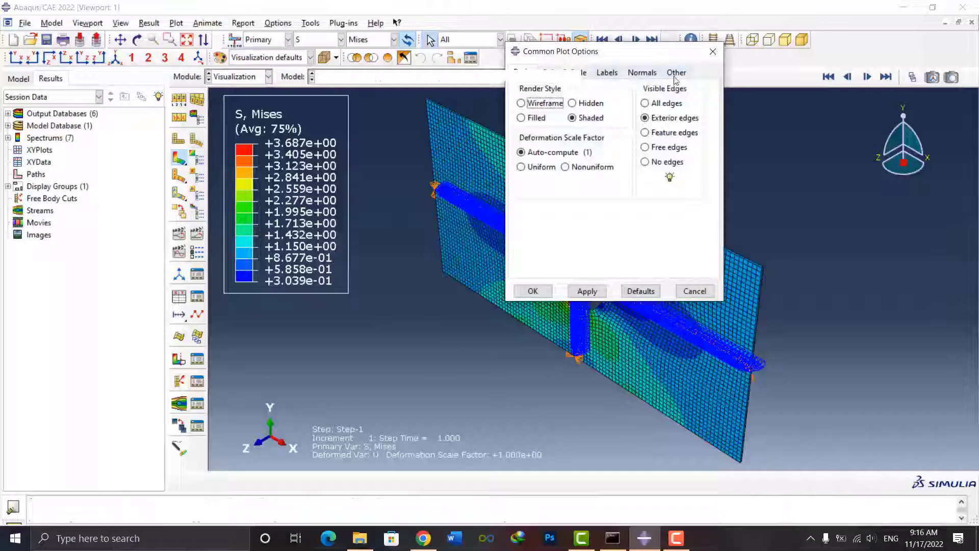
click(712, 53)
click(280, 23)
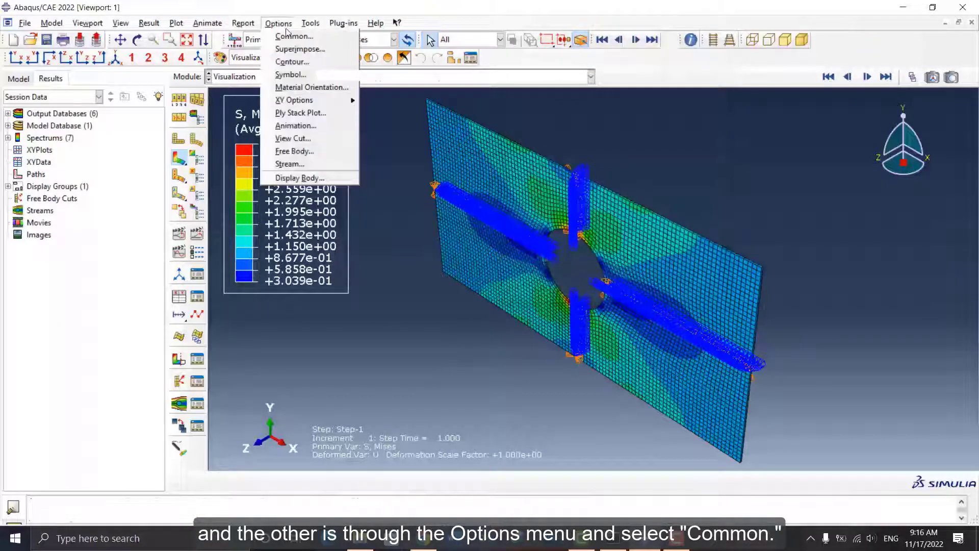
click(287, 35)
drag(608, 54, 367, 139)
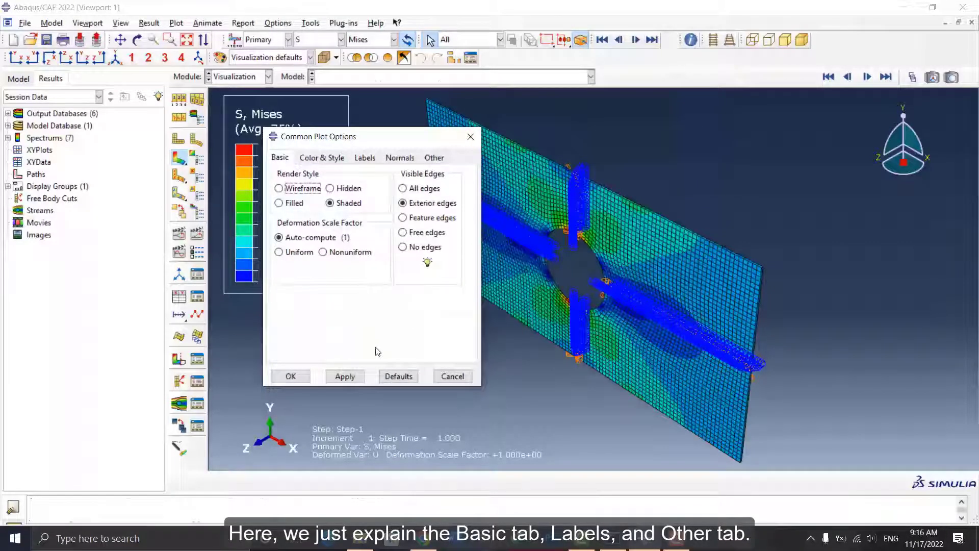
click(275, 158)
click(366, 158)
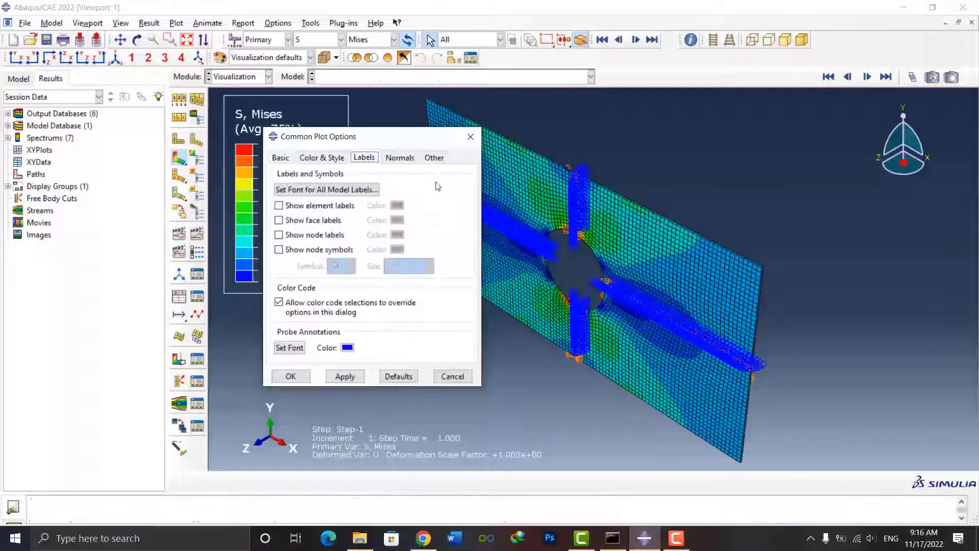
click(436, 158)
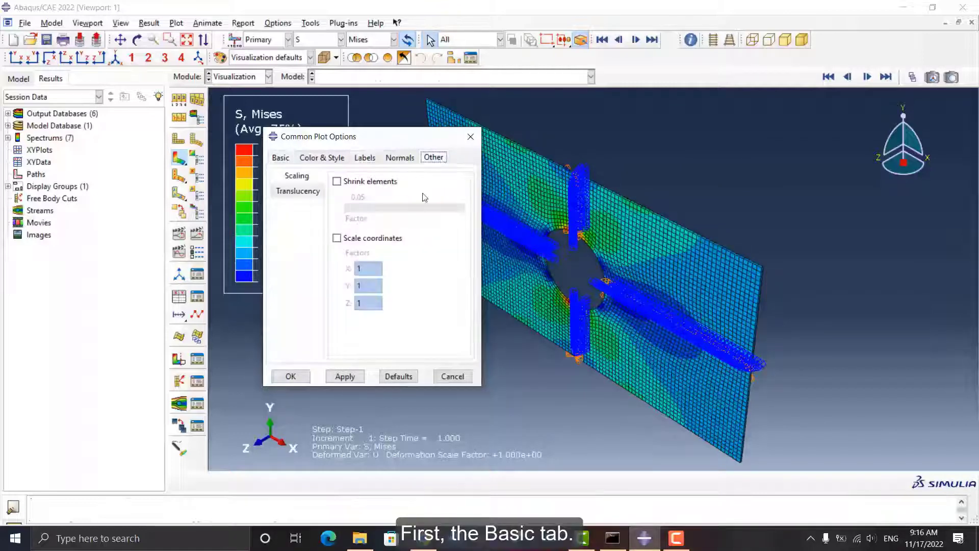
click(279, 157)
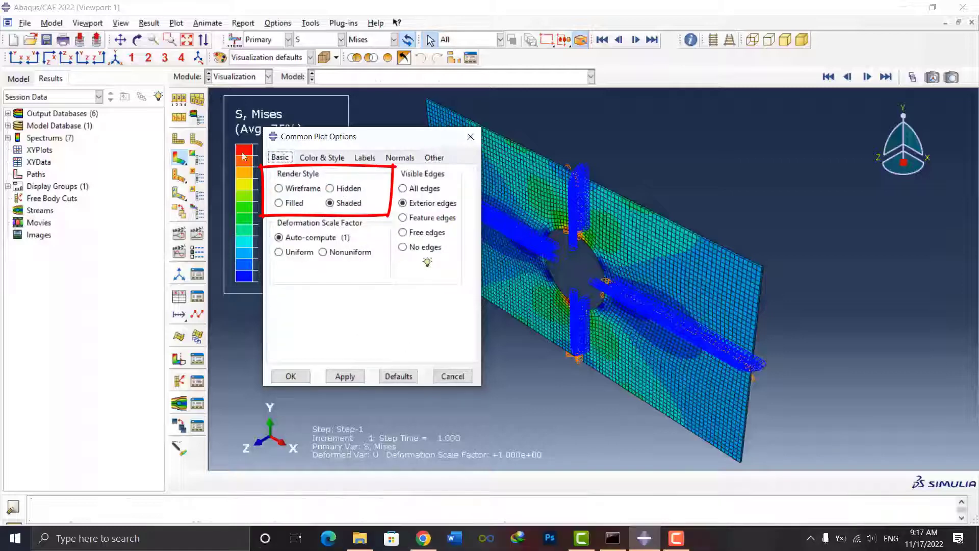
- Open General-shell-render.odb, converting it, and confirm its ODB display options
click(33, 40)
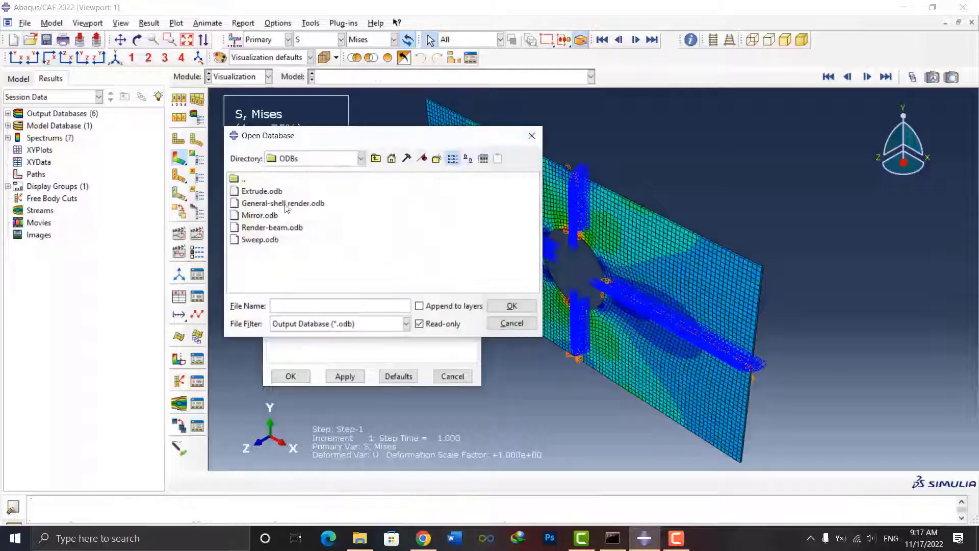
double_click(288, 205)
click(362, 328)
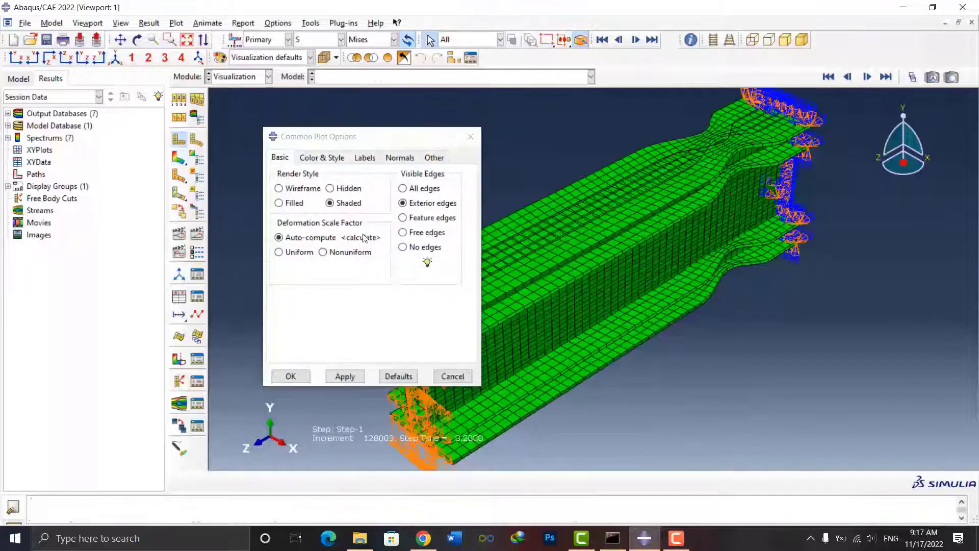
click(179, 145)
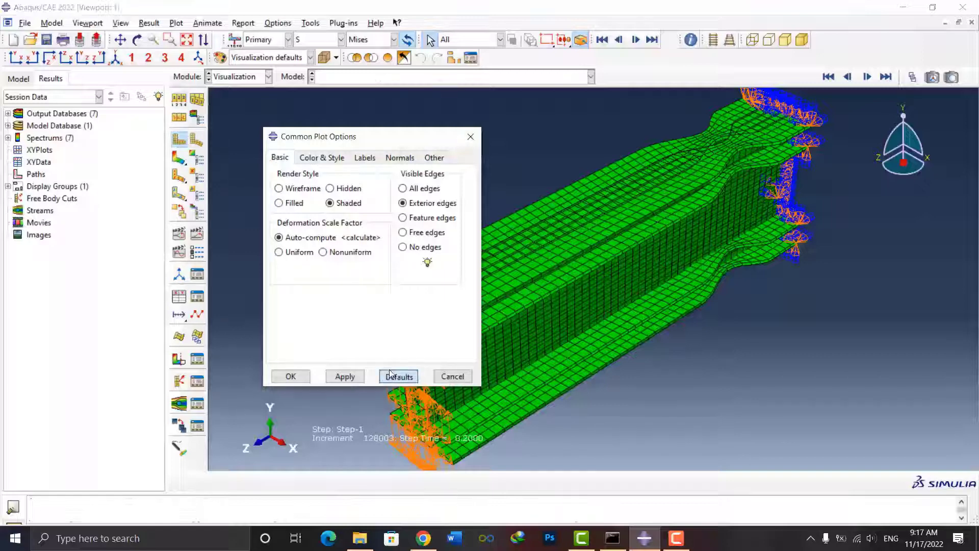
click(345, 376)
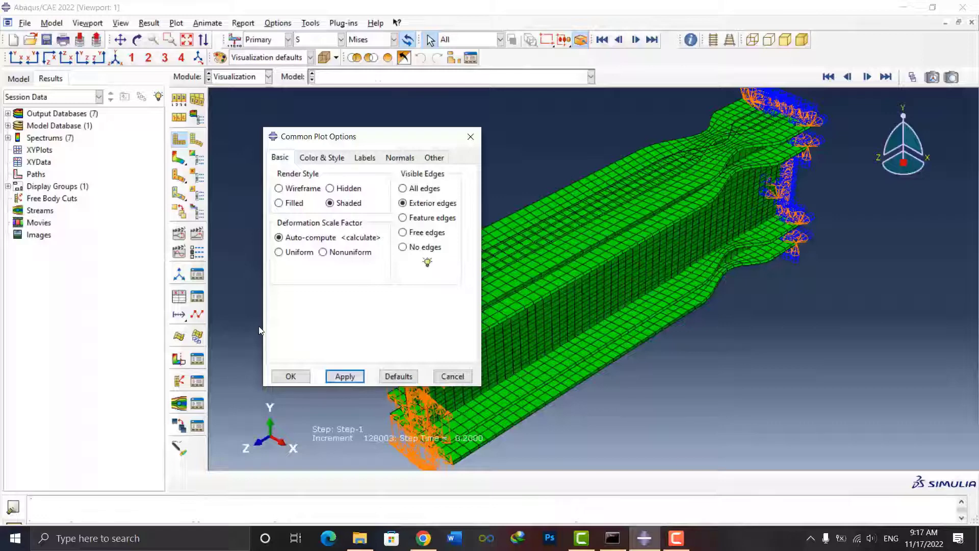
click(194, 119)
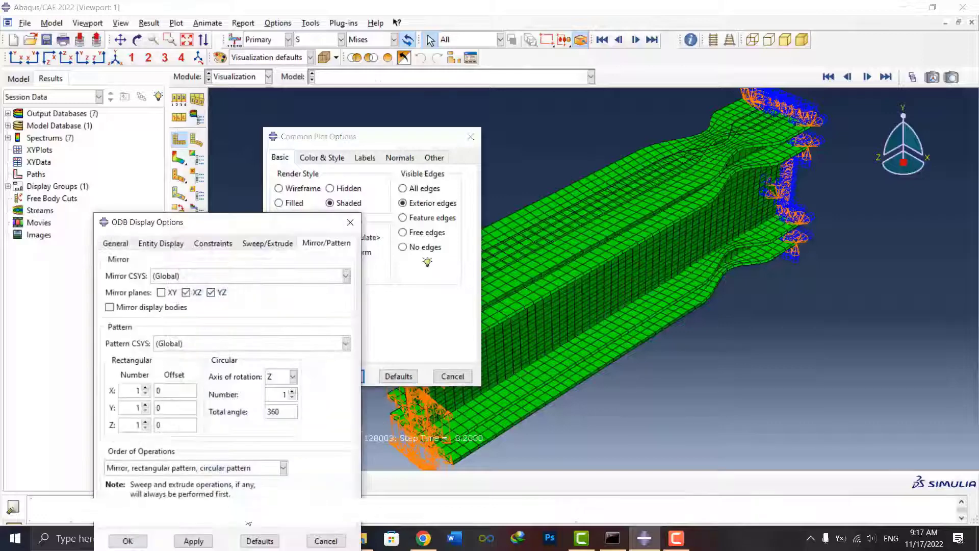
click(128, 540)
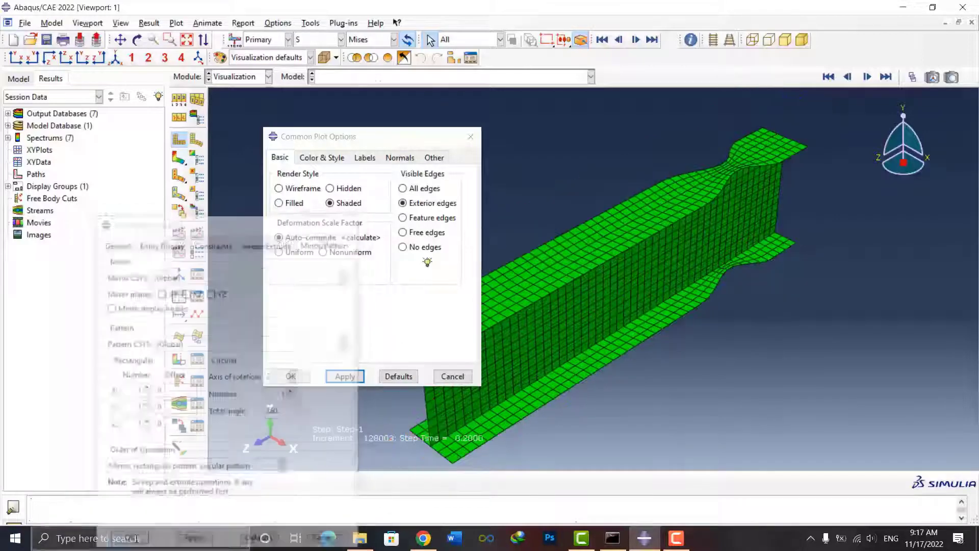
- Apply wireframe, hidden, filled and shaded render styles to the I-beam in turn
click(279, 188)
click(342, 376)
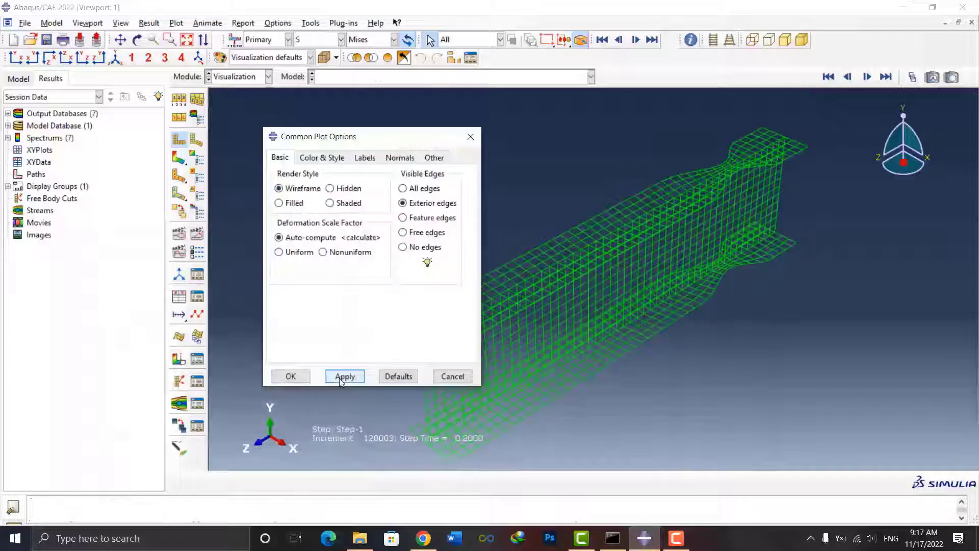
click(330, 188)
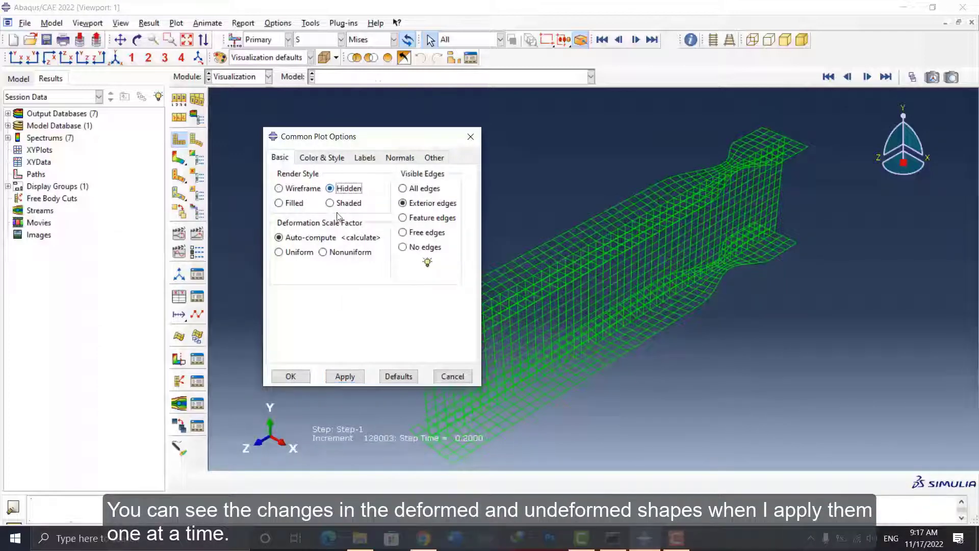
click(288, 204)
click(339, 377)
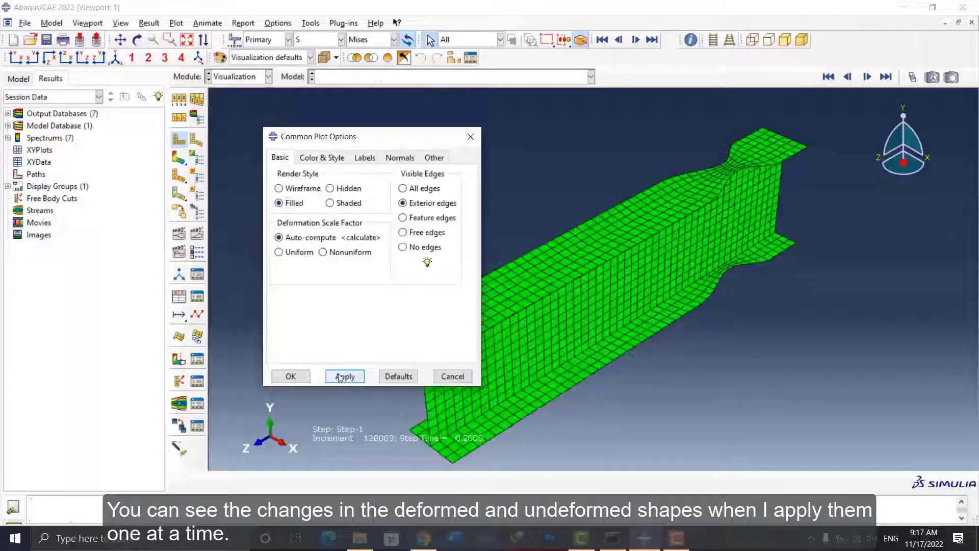
click(335, 203)
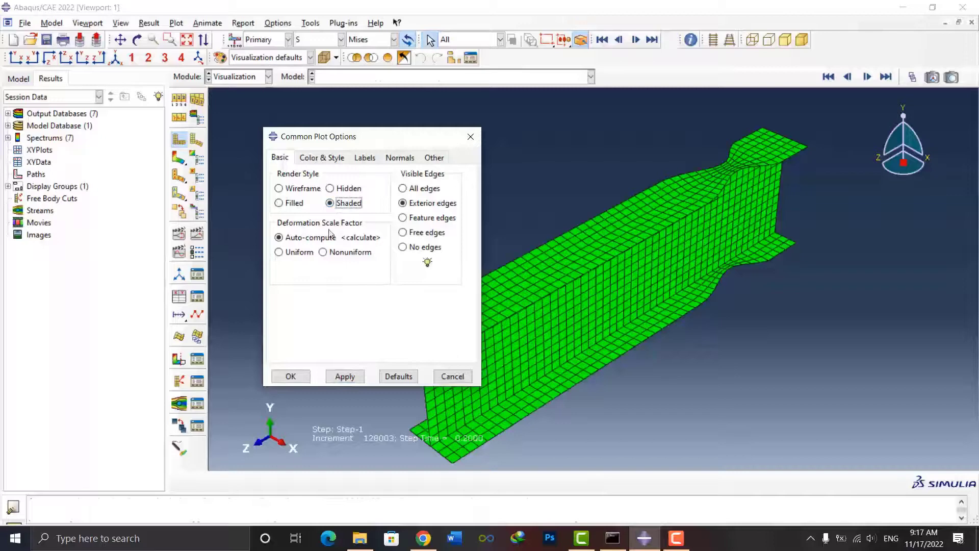
click(343, 376)
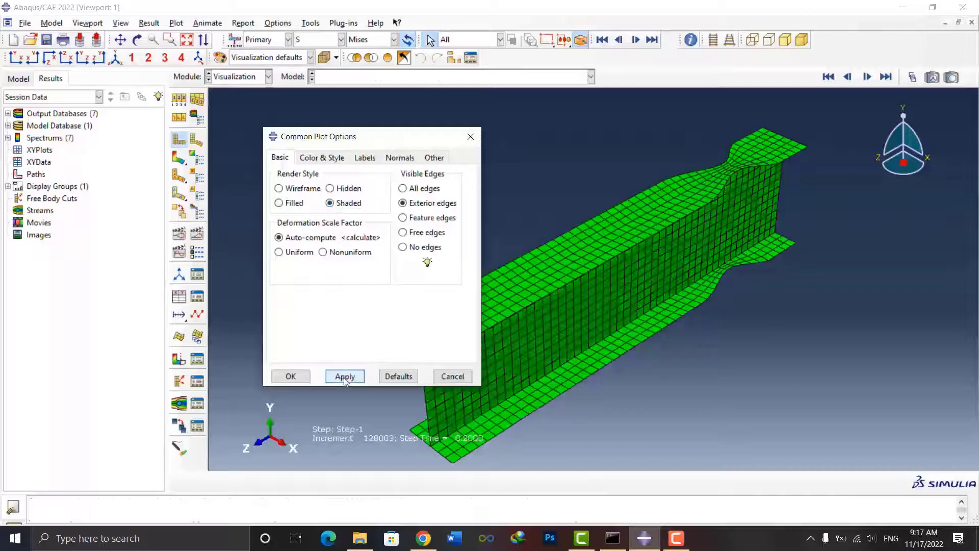
- Plot the deformed shape and cycle it through wireframe, hidden, filled and shaded rendering
click(197, 140)
click(293, 189)
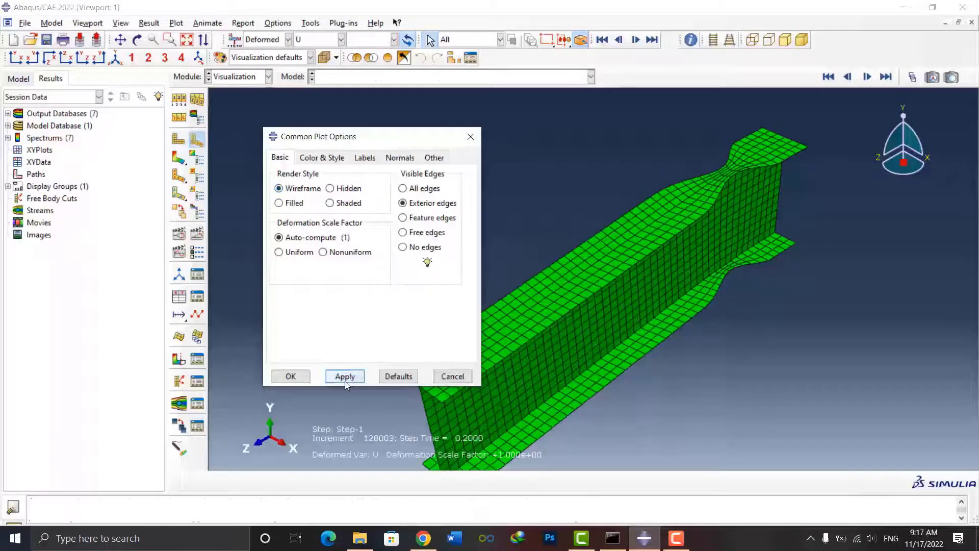
click(342, 376)
click(348, 188)
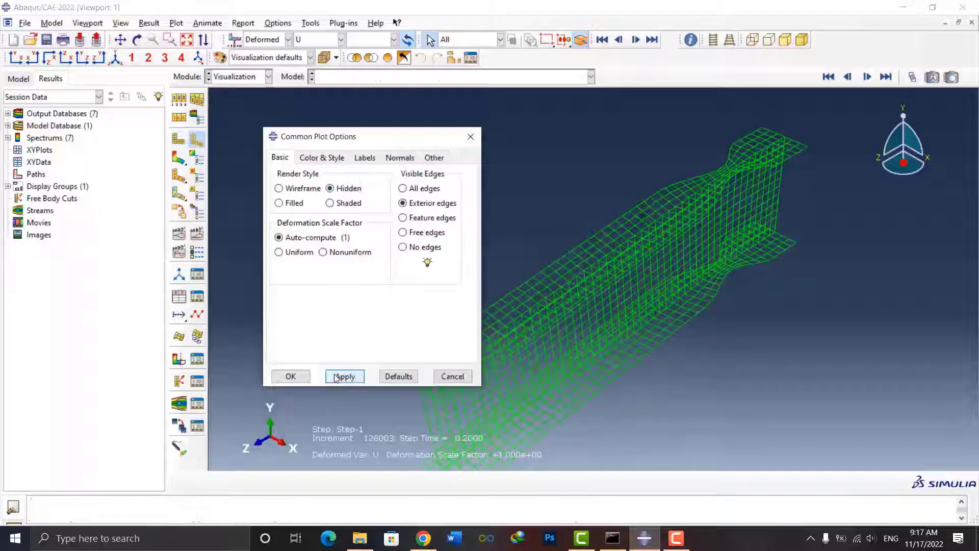
click(341, 376)
click(279, 203)
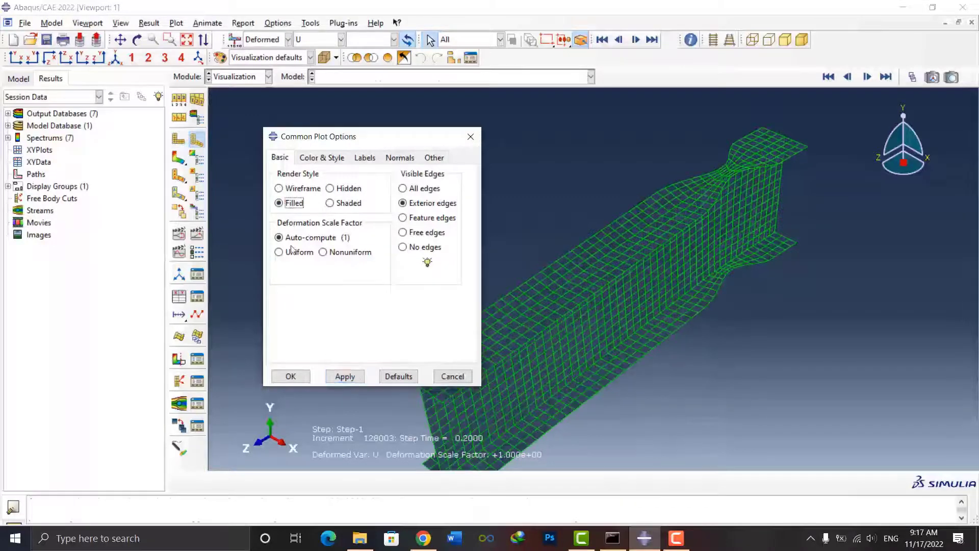
click(344, 376)
click(341, 204)
click(349, 376)
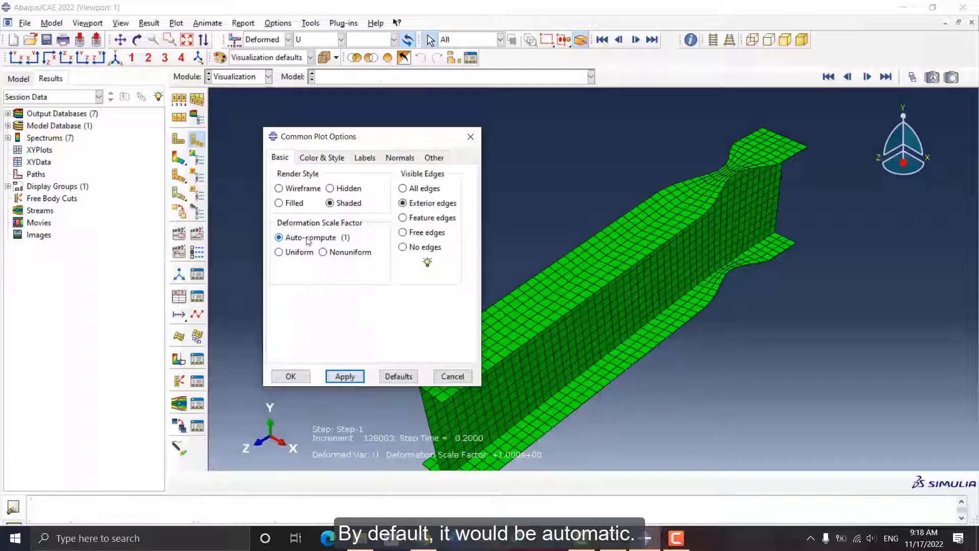
click(281, 252)
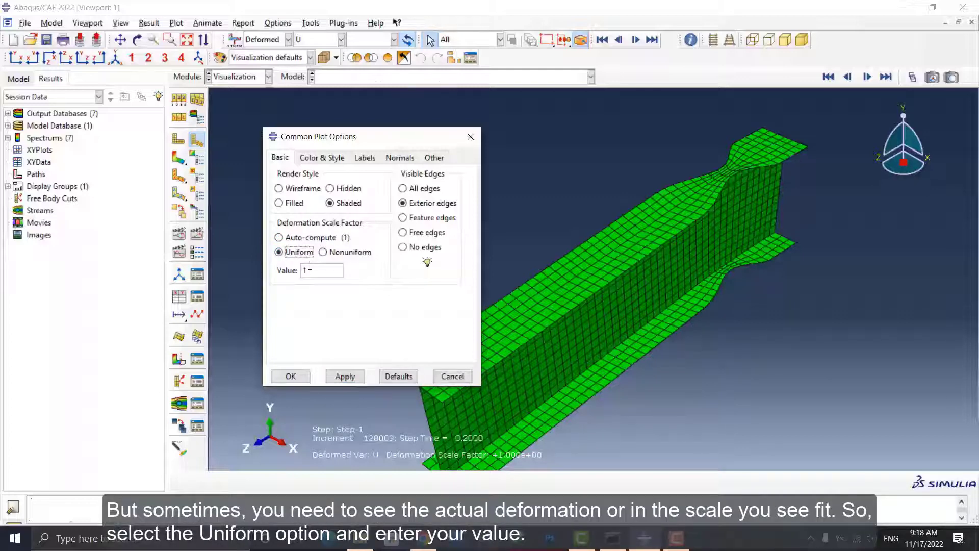
drag(308, 270, 287, 274)
text(2)
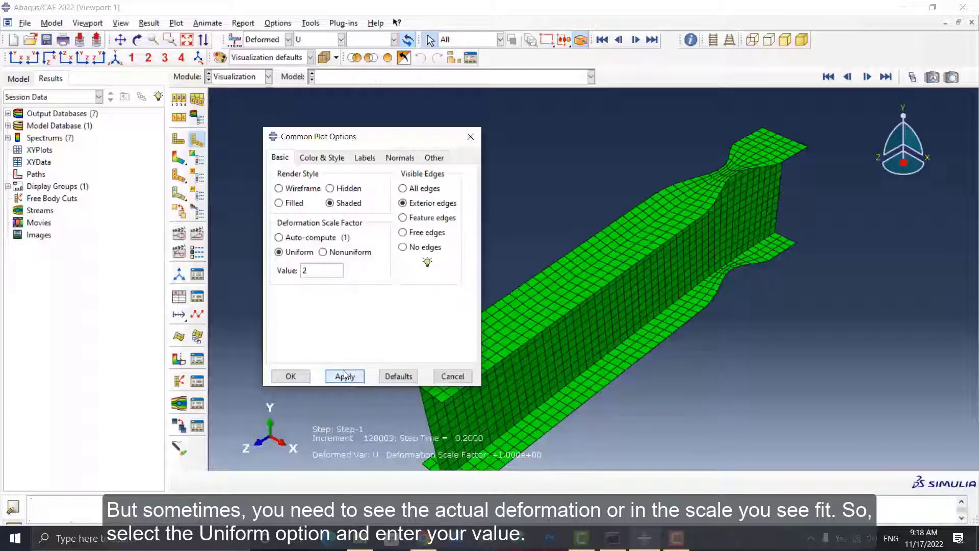
click(345, 376)
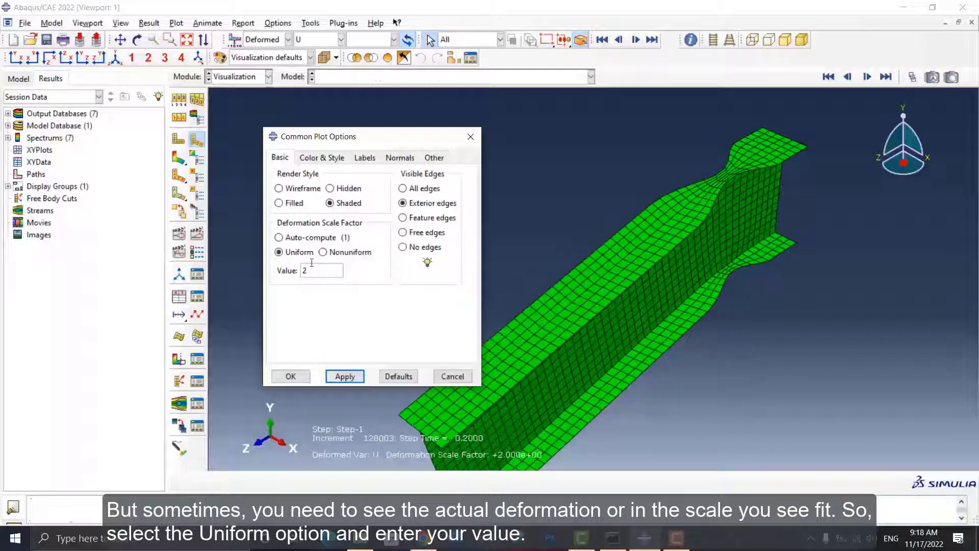
drag(307, 270, 289, 282)
text(4)
click(345, 376)
click(621, 332)
ctrl+alt+middle_drag(621, 332, 662, 229)
double_click(308, 270)
text(1)
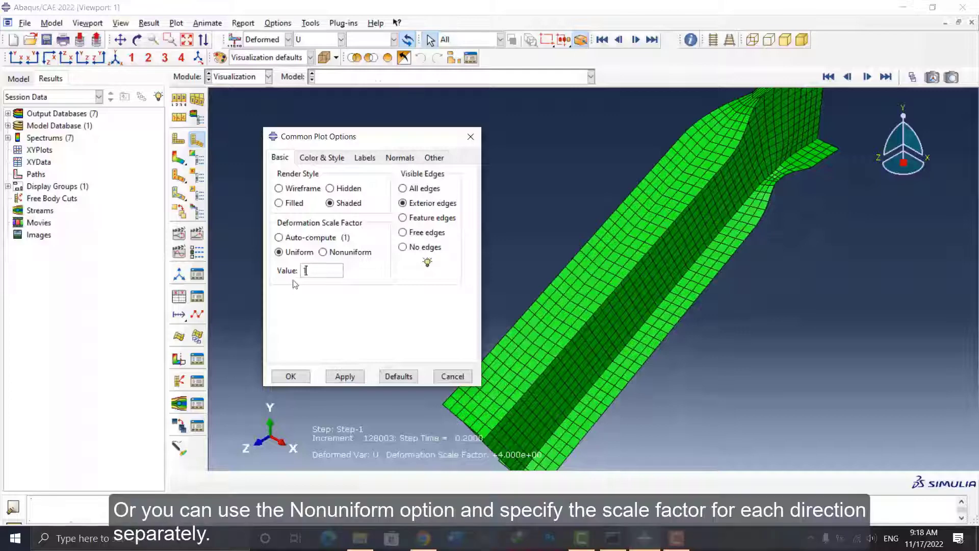
key(Return)
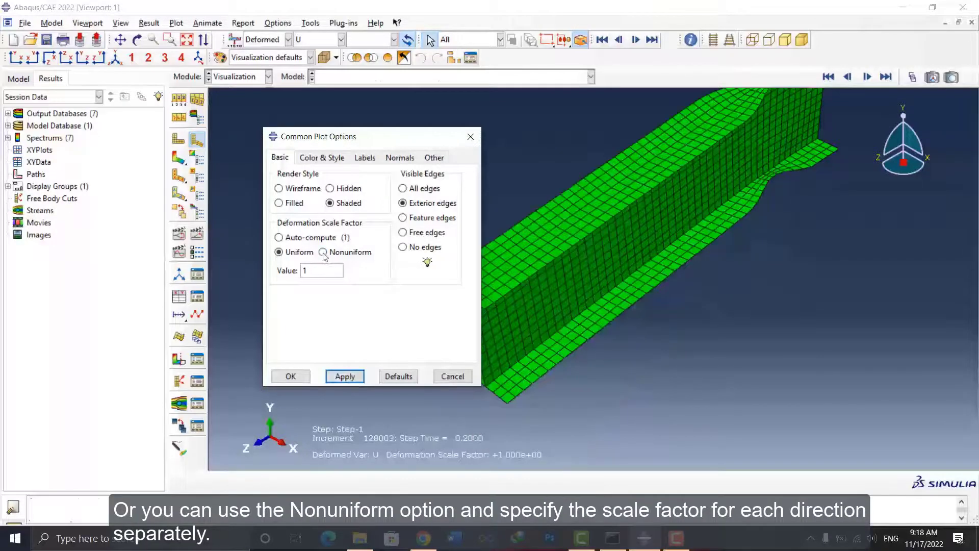
click(323, 253)
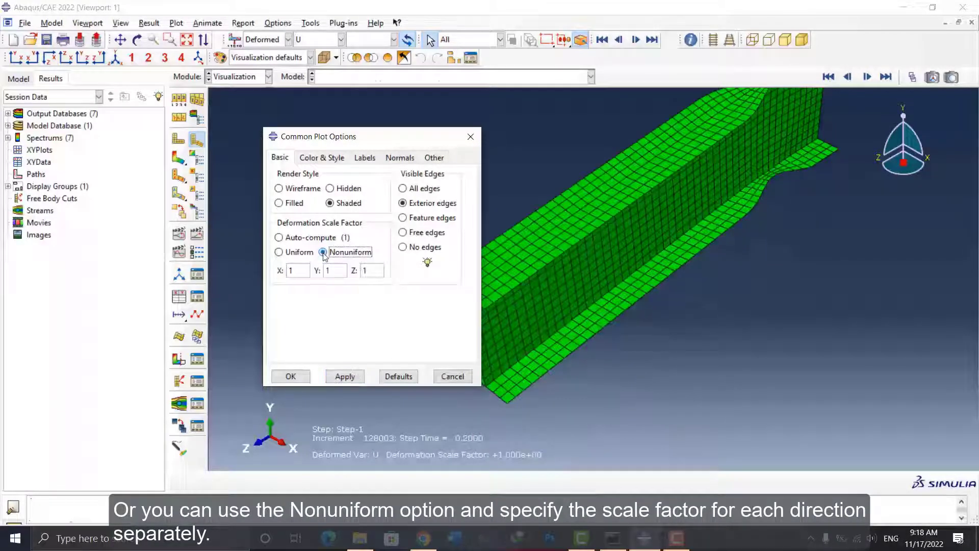
double_click(296, 269)
text(3)
click(343, 375)
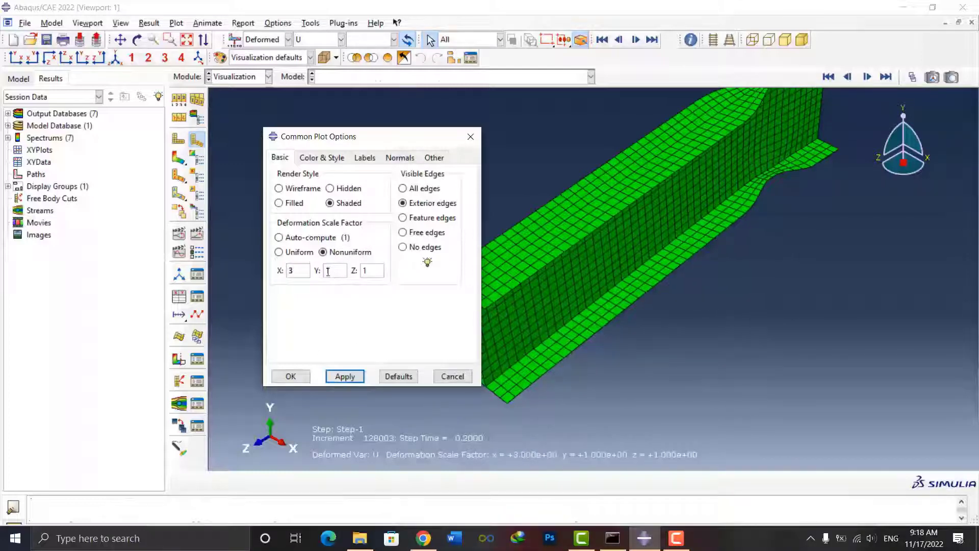
double_click(326, 271)
text(4)
click(343, 376)
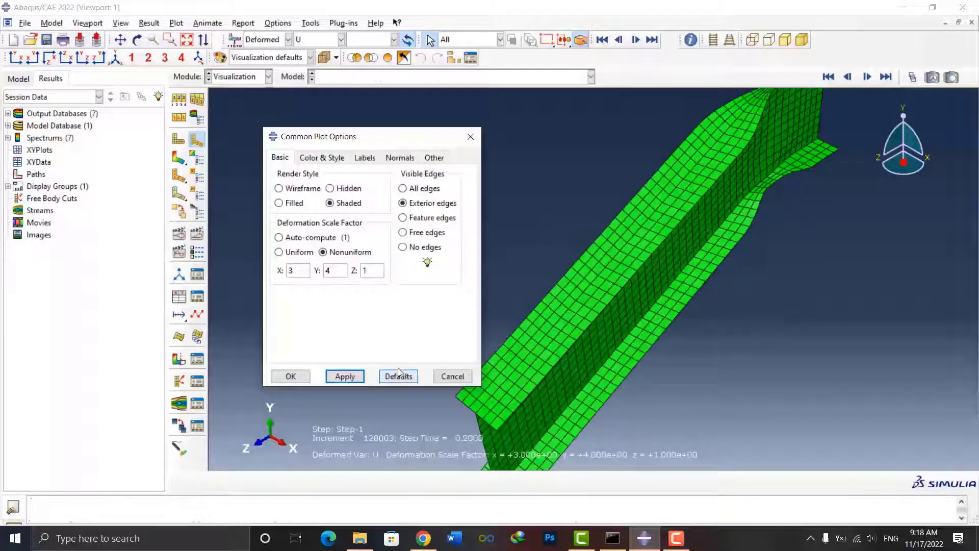
click(398, 376)
click(343, 376)
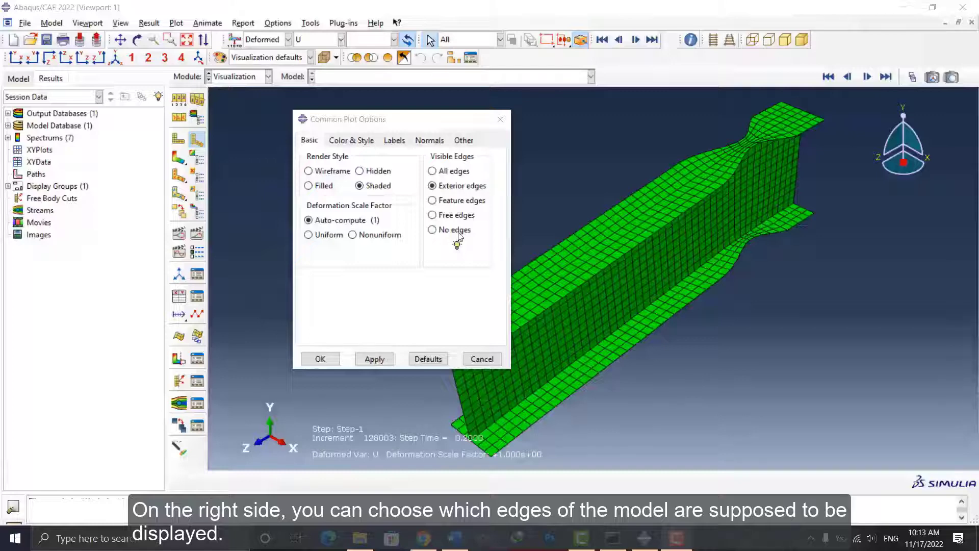
click(432, 201)
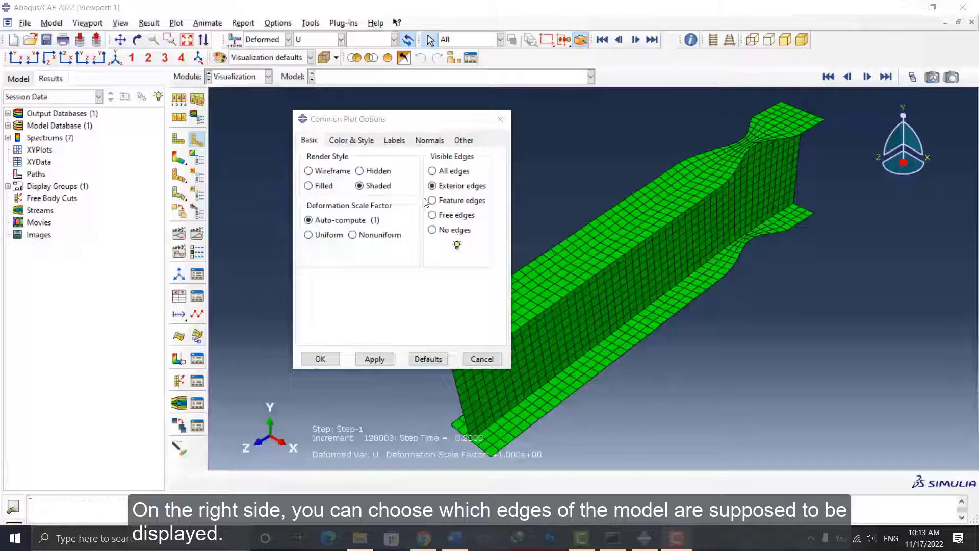
click(373, 359)
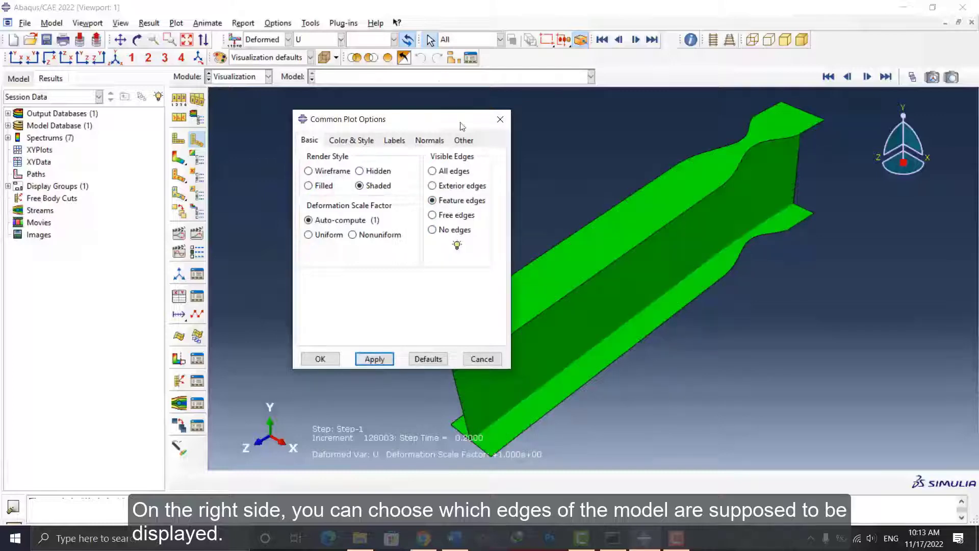
drag(463, 123, 432, 91)
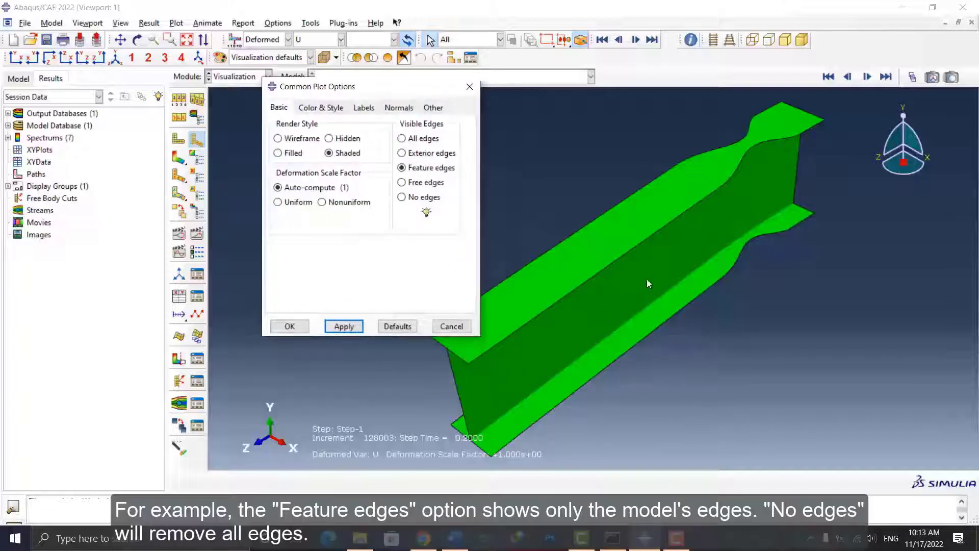
click(402, 198)
click(343, 326)
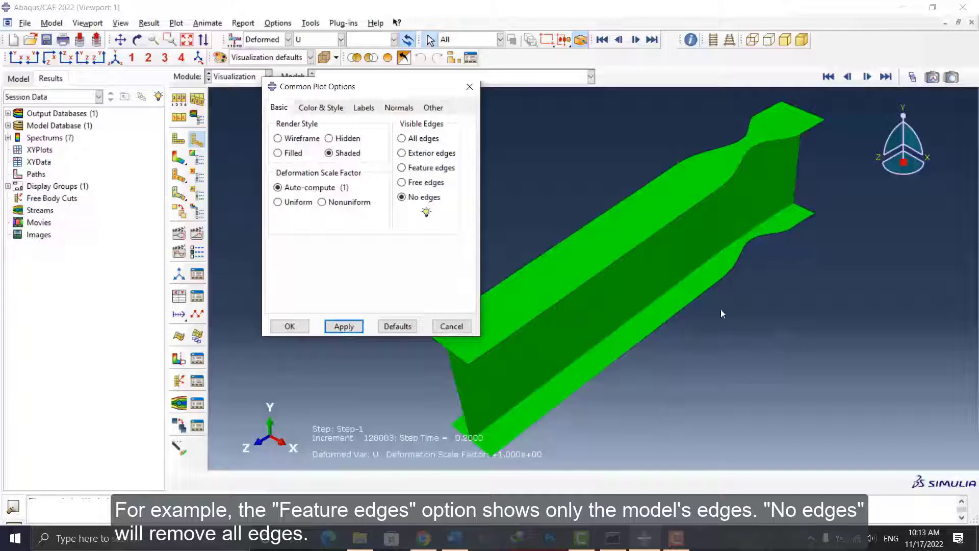
click(407, 167)
click(344, 326)
click(427, 153)
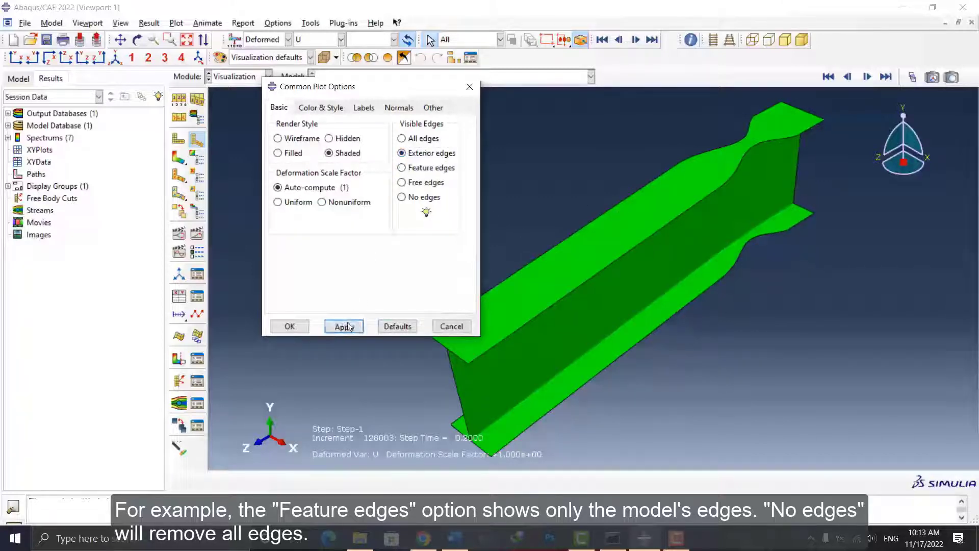
click(343, 326)
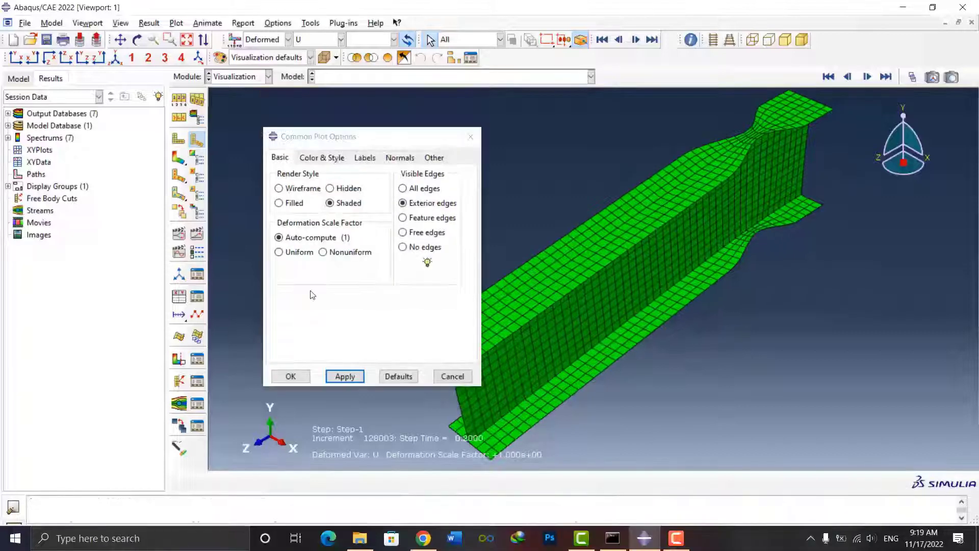
- Turn on node number labels and node symbols, then plot Mises contours on the beam
click(362, 156)
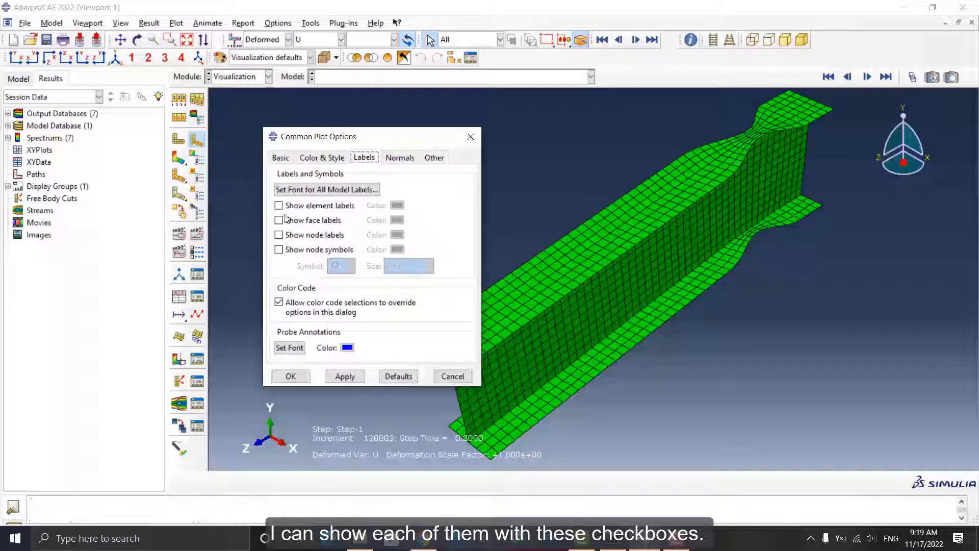
click(279, 235)
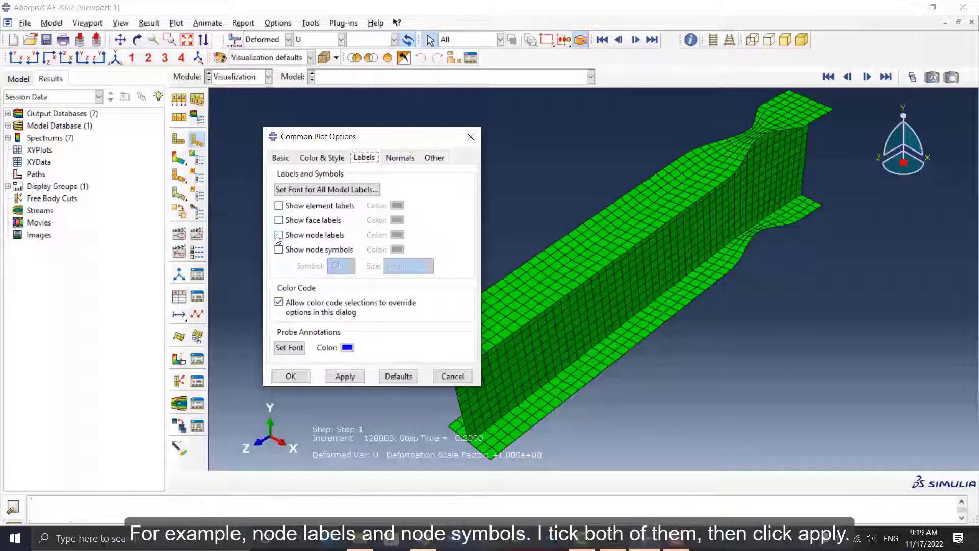
click(279, 250)
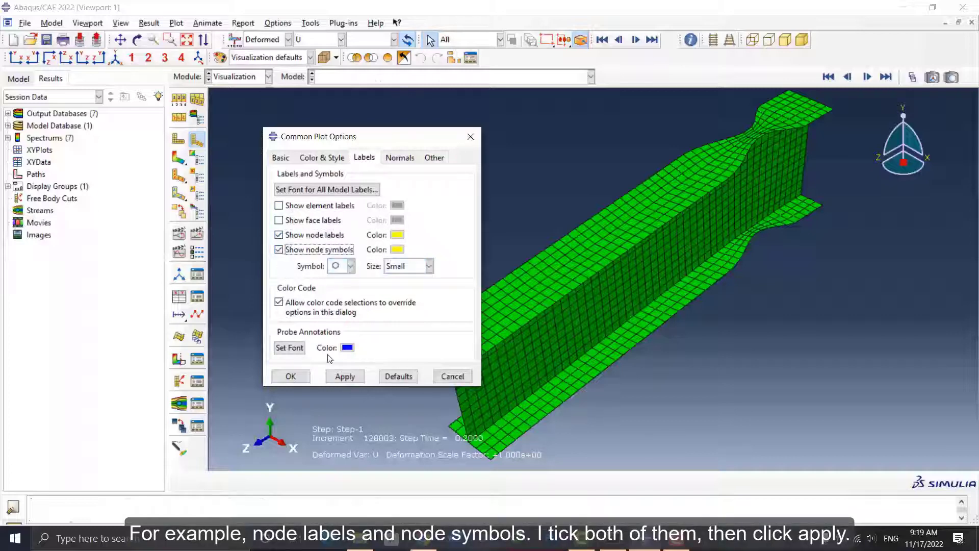
click(345, 378)
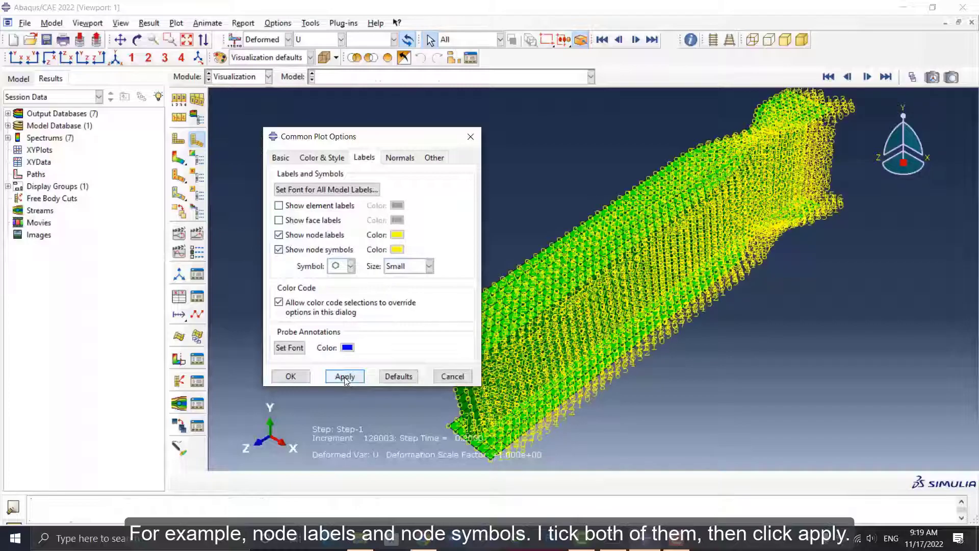
click(290, 376)
scroll(641, 227, up, 10)
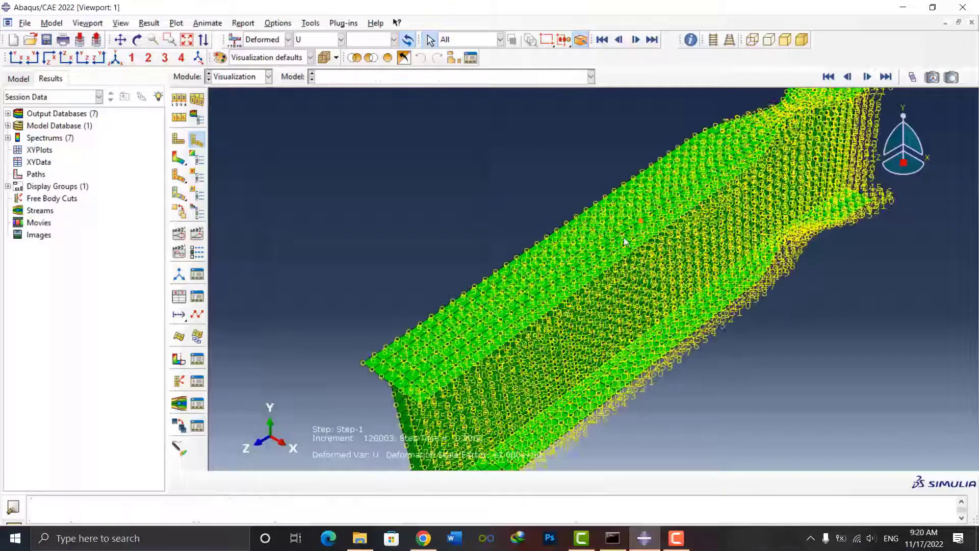
scroll(612, 254, up, 3)
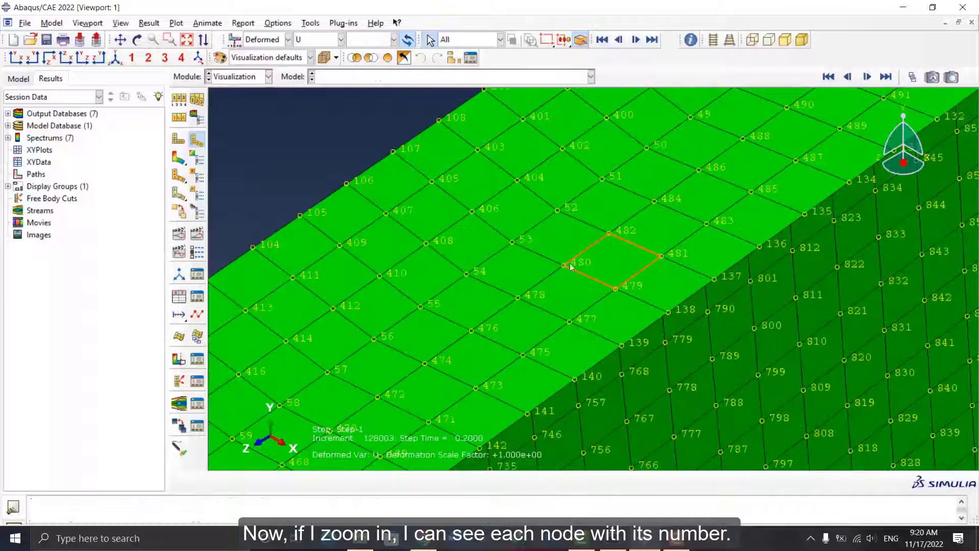
click(178, 158)
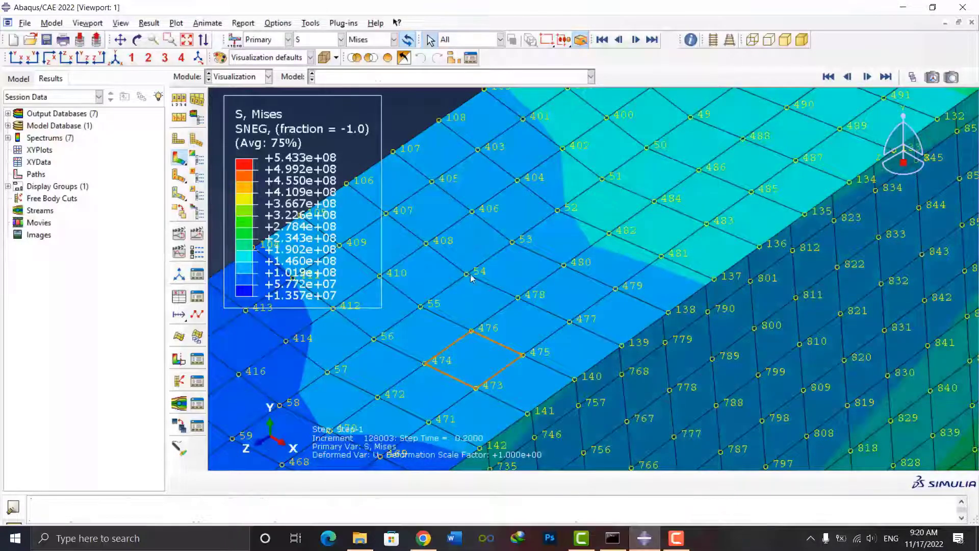
- Make the node symbols blue filled squares
click(178, 98)
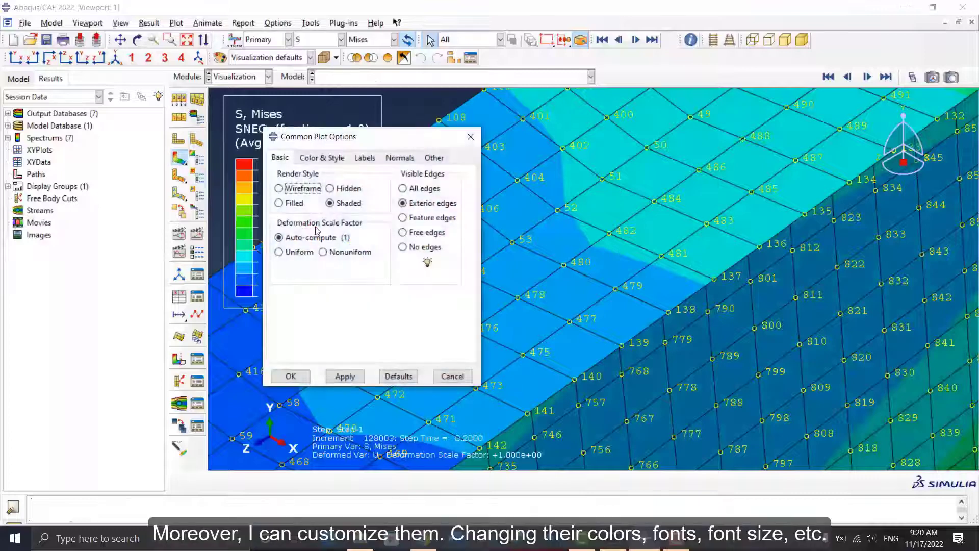
click(366, 158)
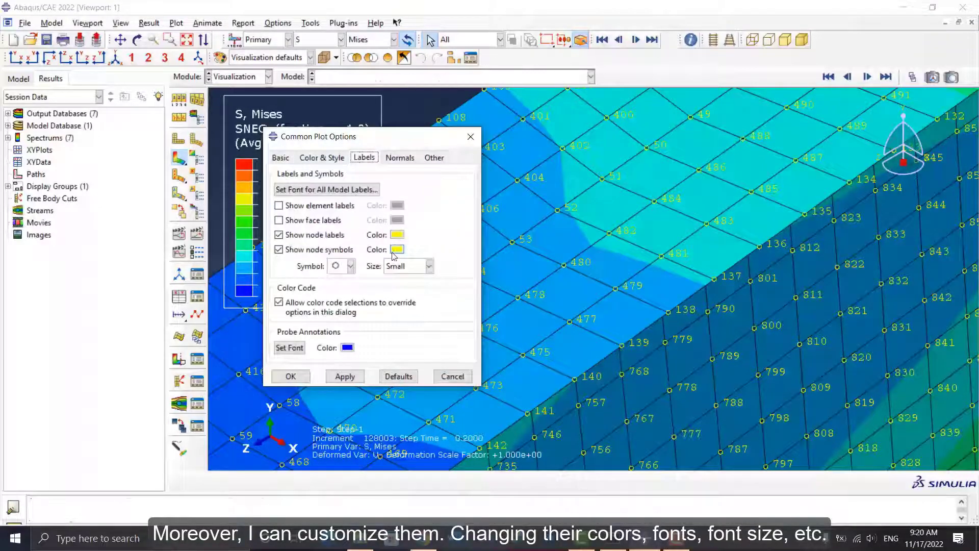
click(350, 266)
click(343, 295)
click(354, 381)
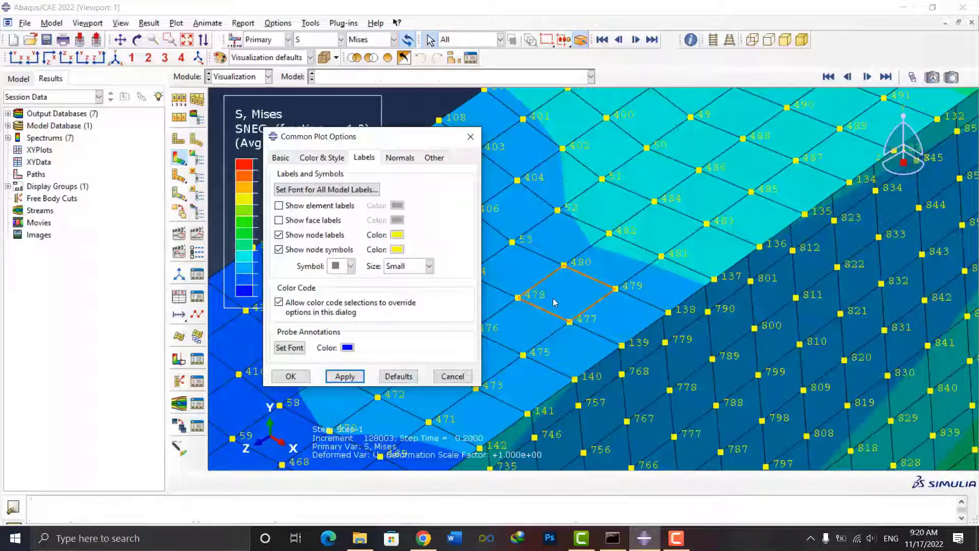
click(397, 249)
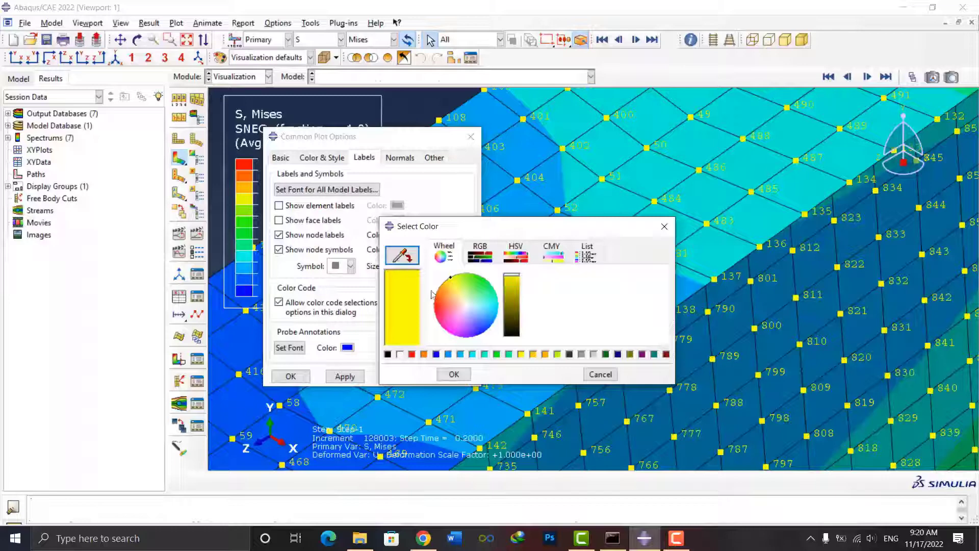
click(437, 353)
click(454, 374)
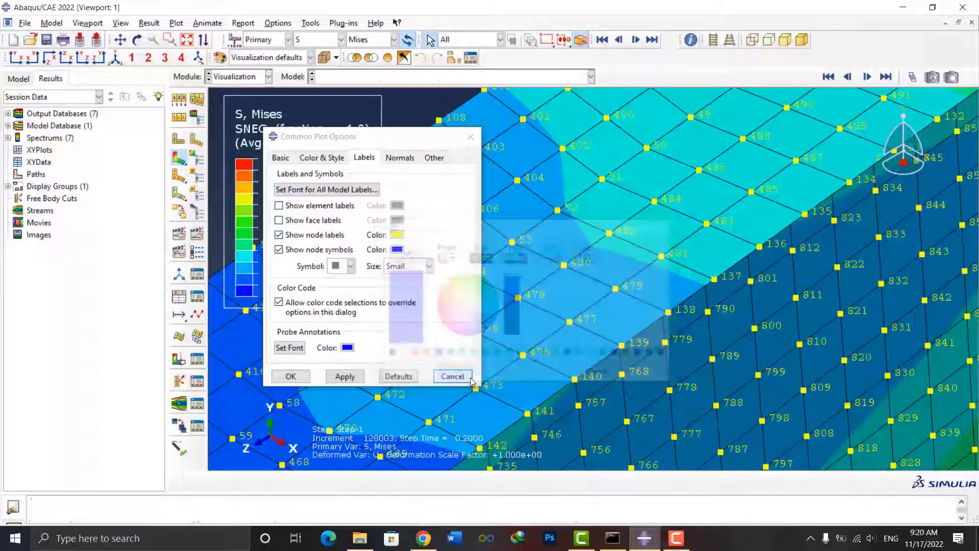
click(345, 377)
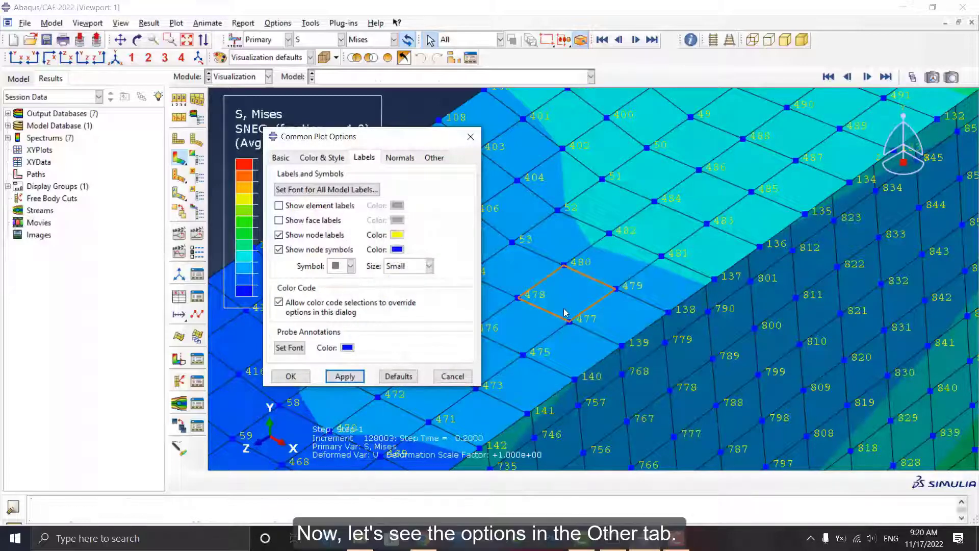
- Restore the plot option defaults and shrink the elements by a factor of 0.15
click(116, 57)
click(433, 158)
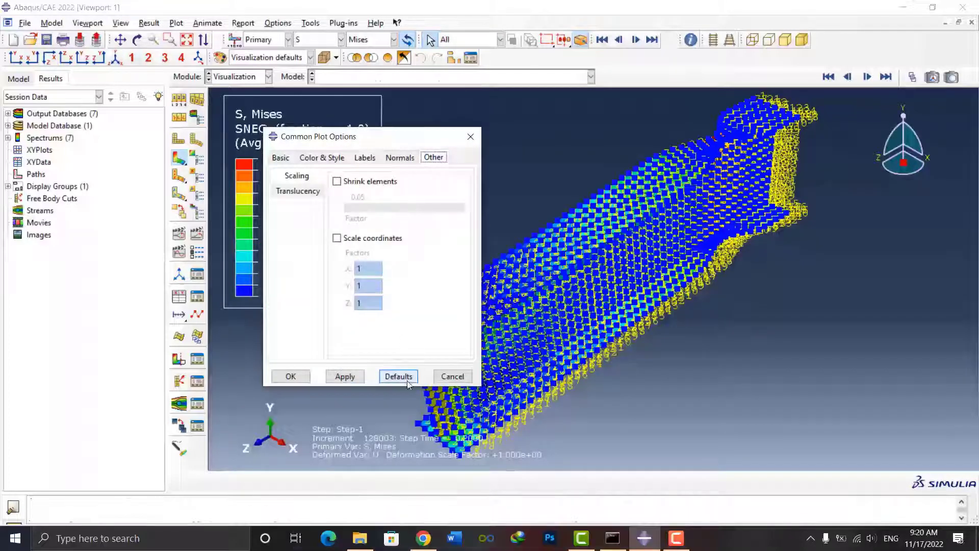
click(341, 381)
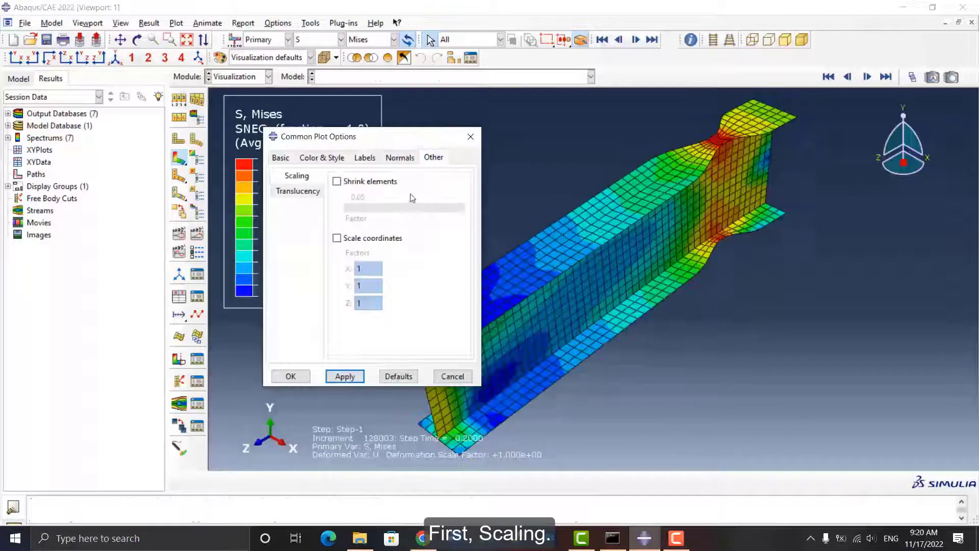
click(337, 182)
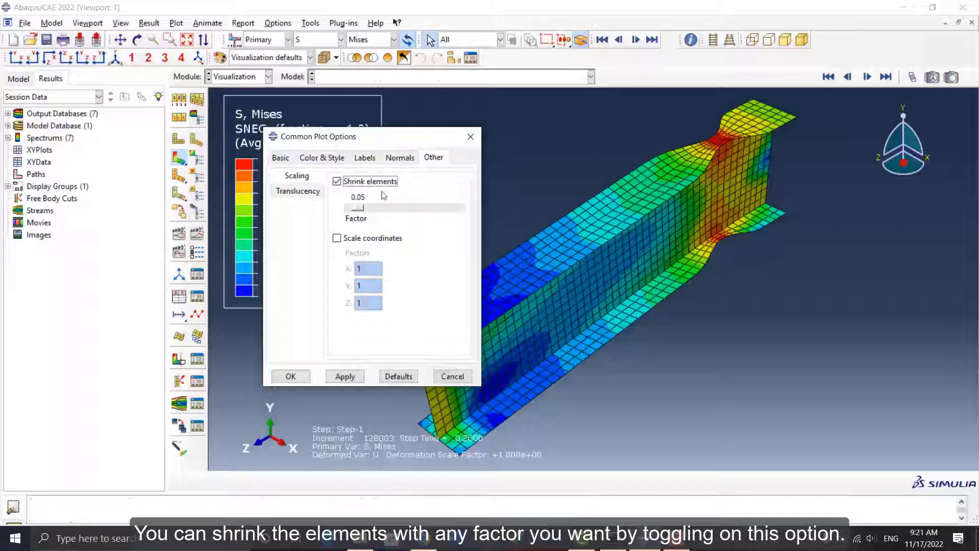
drag(357, 209, 369, 214)
click(345, 376)
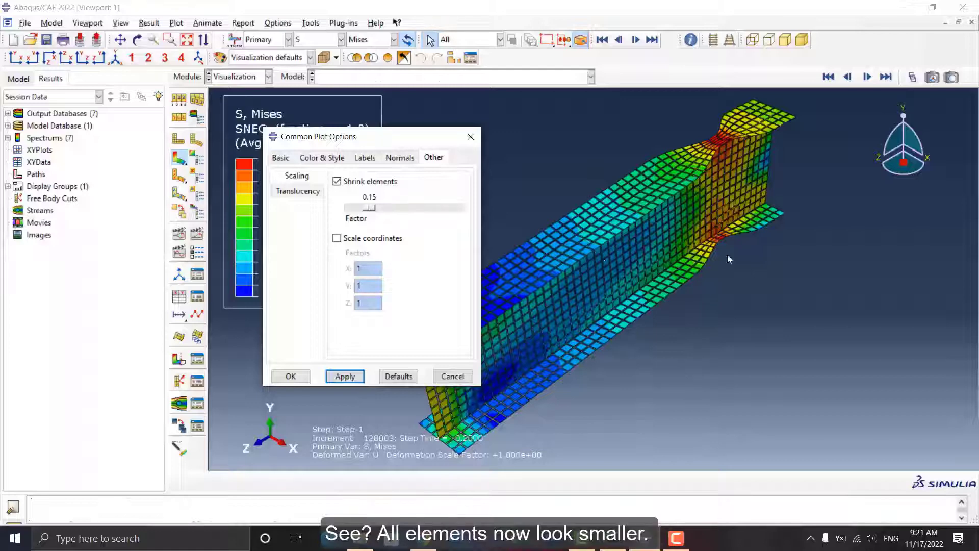
- Scale the model coordinates by 2 in X
click(337, 238)
drag(370, 272, 350, 271)
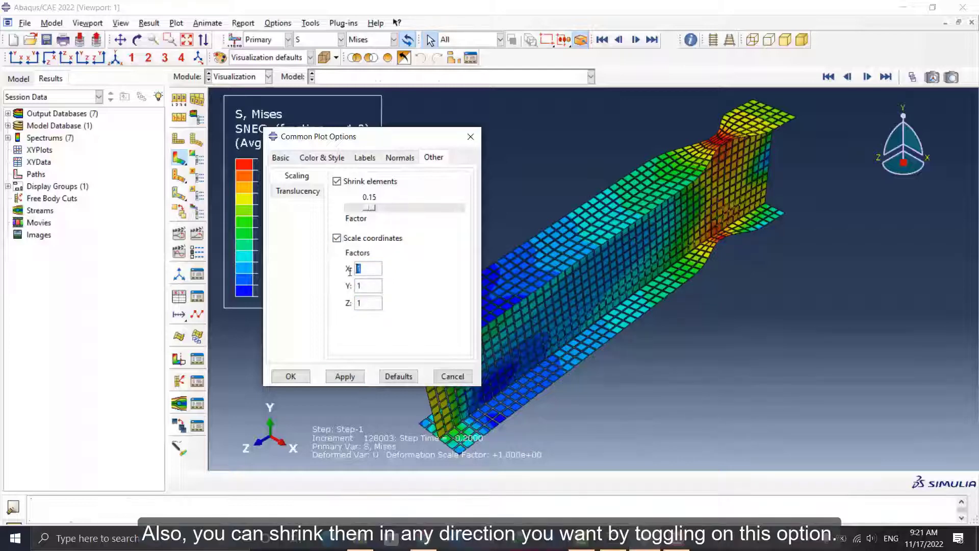
text(2)
click(345, 376)
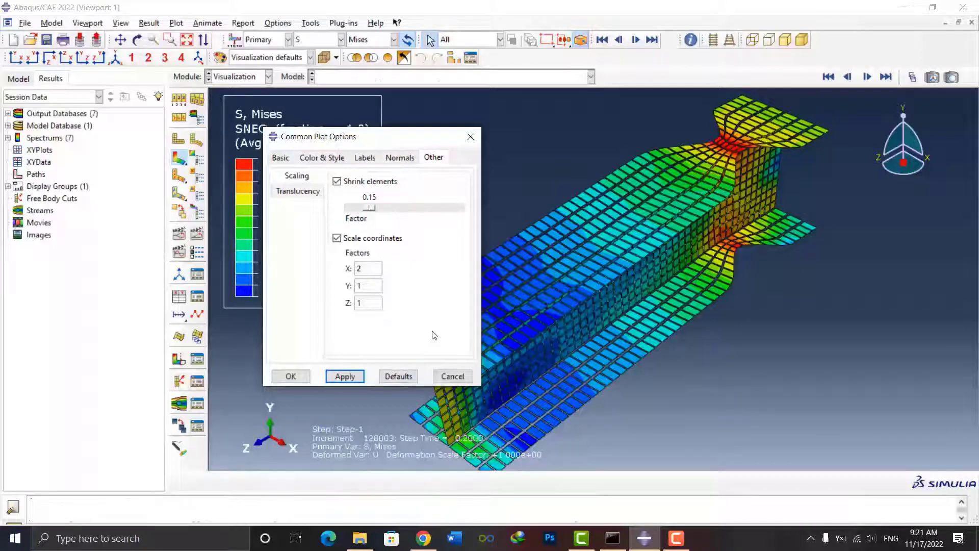
- Turn on translucency at 0.16, then reset it to the defaults
click(295, 192)
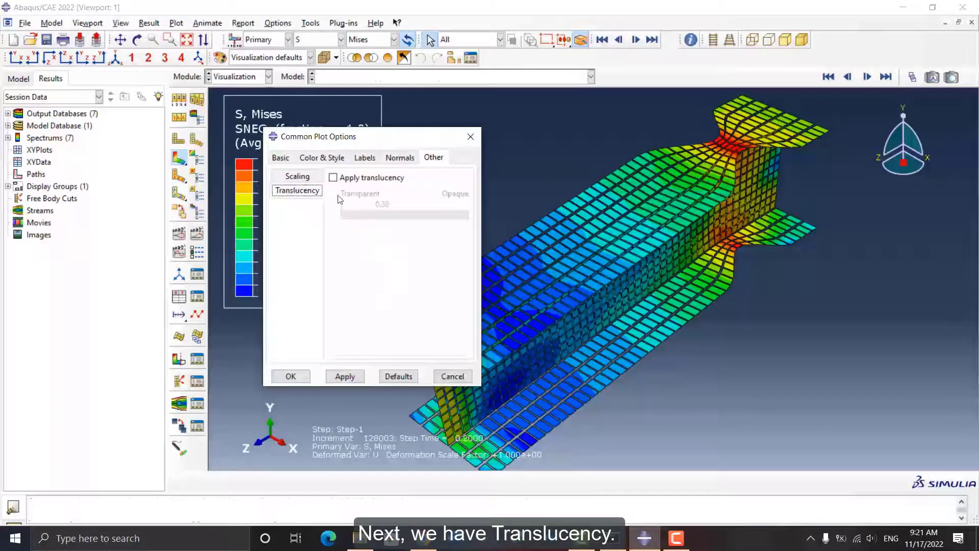
click(334, 178)
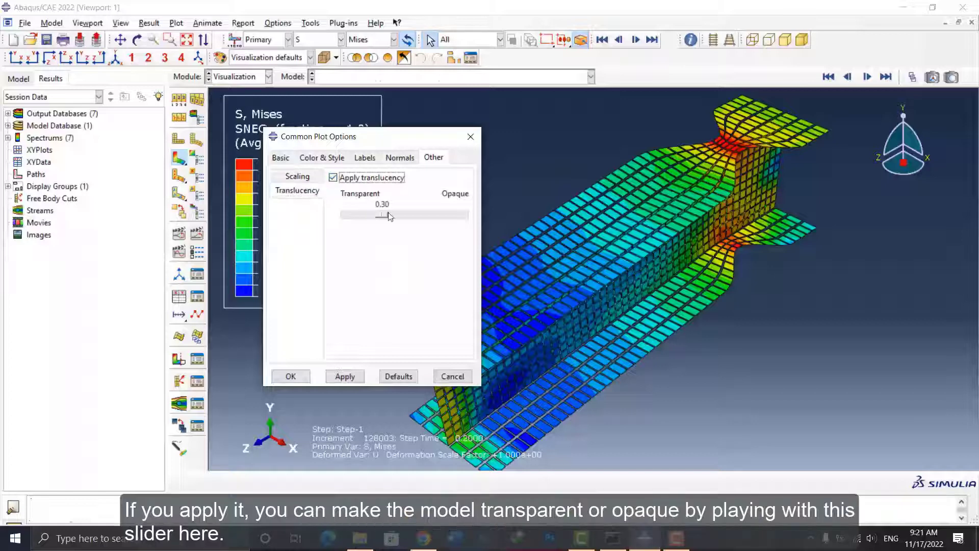
drag(383, 215, 367, 215)
click(398, 376)
click(344, 376)
- Try translucency values 0.19, 0.55, 0.77 and 0.12, then restore the opaque defaults
click(333, 177)
drag(383, 214, 370, 215)
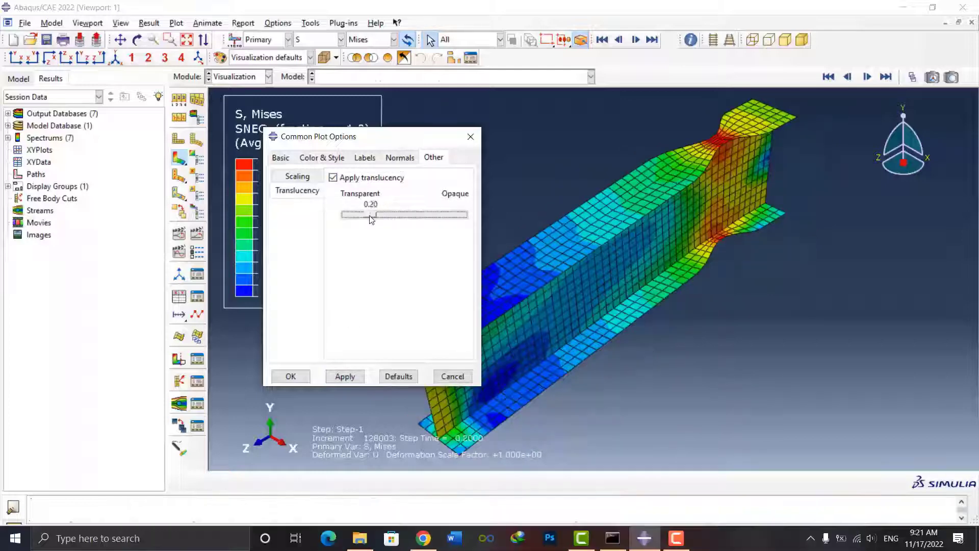
click(345, 377)
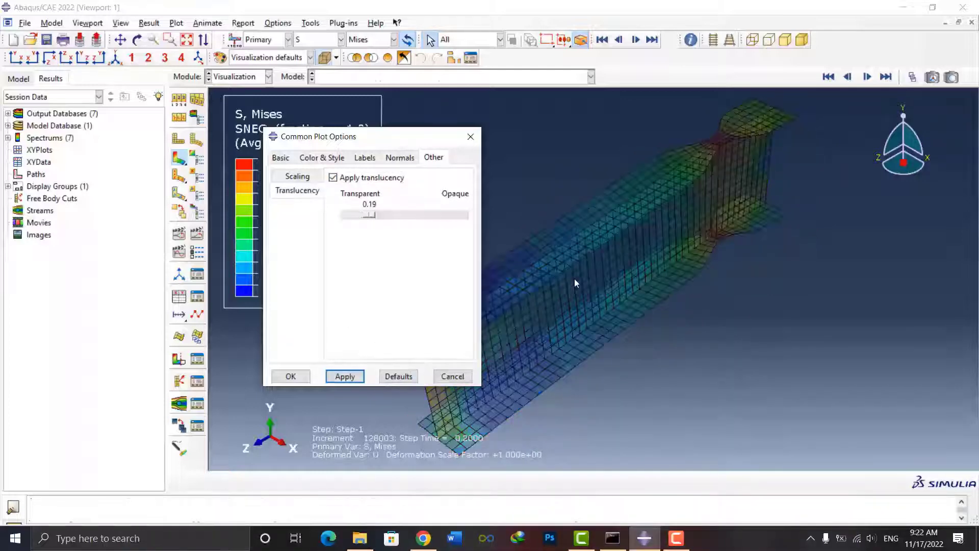
mouse_move(368, 215)
mouse_down()
mouse_move(436, 215)
mouse_move(362, 215)
mouse_up()
click(347, 375)
click(345, 376)
click(345, 376)
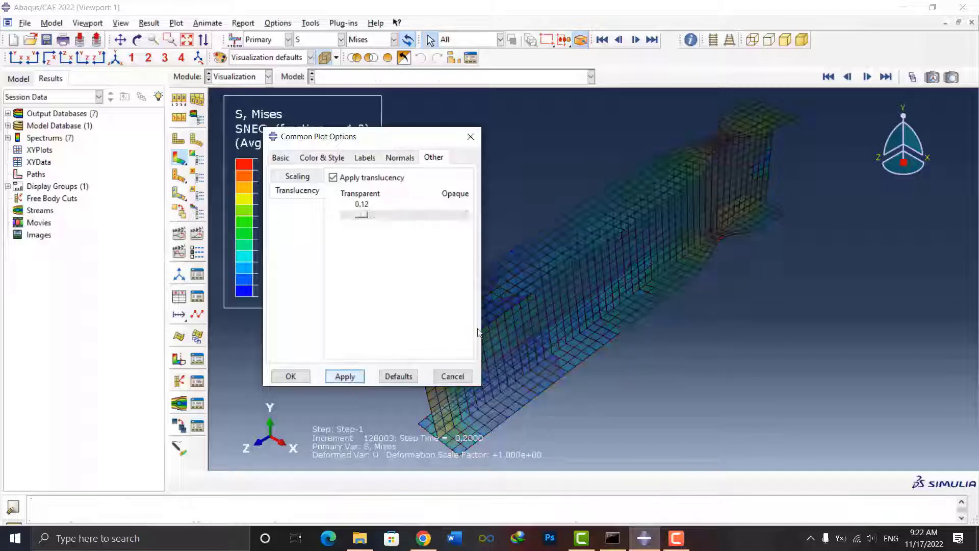
click(397, 377)
click(344, 376)
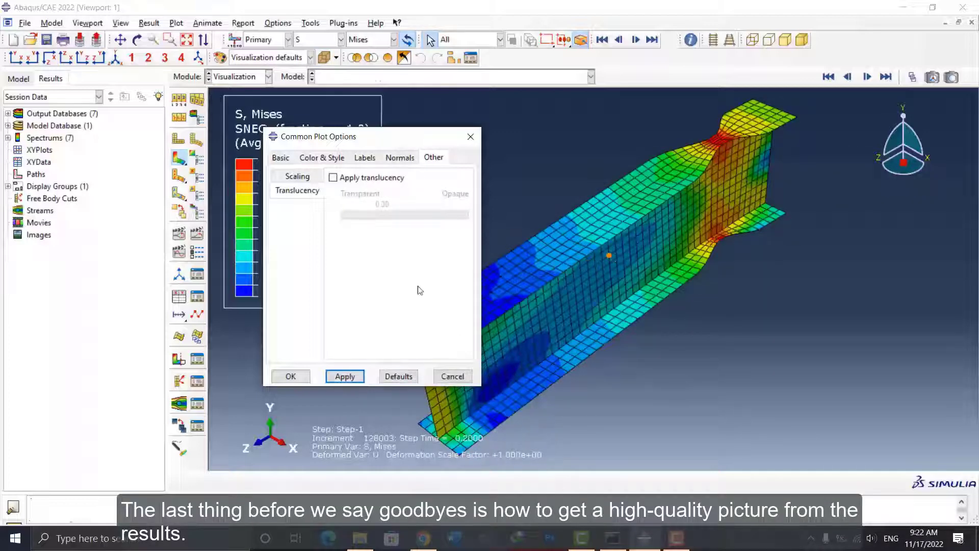
- Close Common Plot Options and open the Print dialog for colour output to a PNG file
click(293, 380)
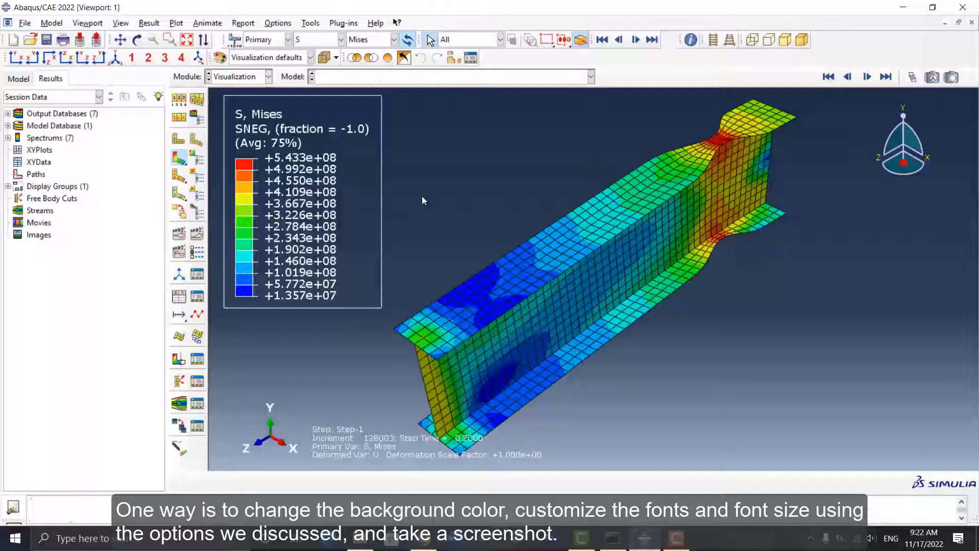
click(26, 23)
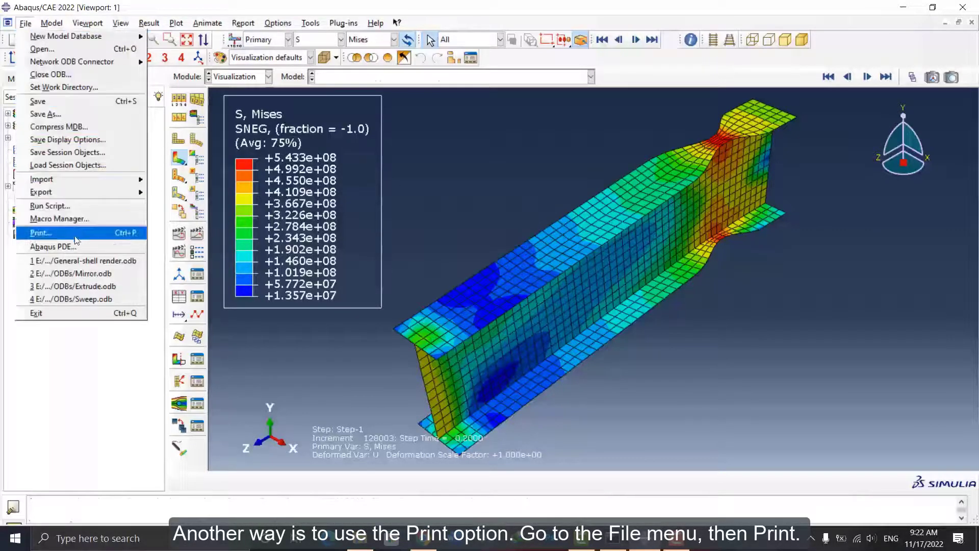
click(93, 232)
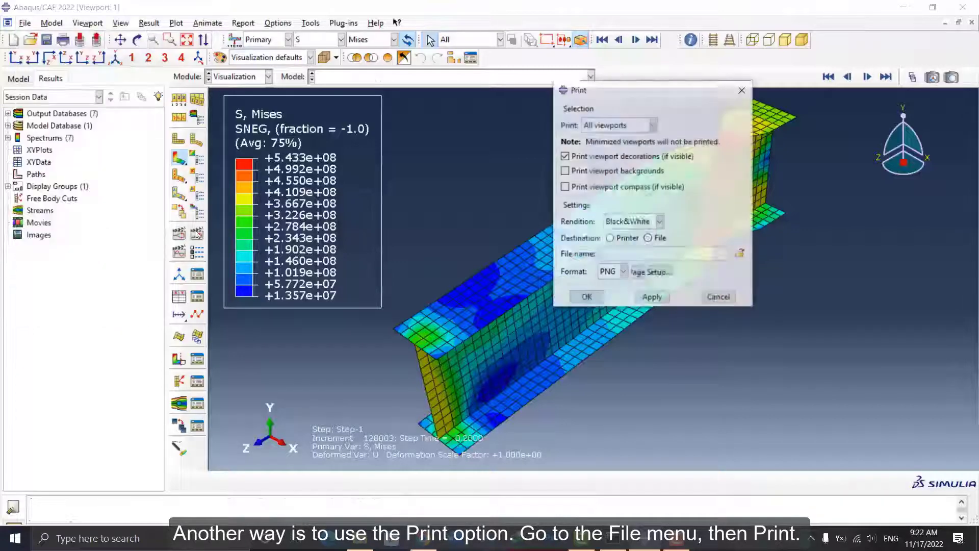
drag(596, 125, 448, 125)
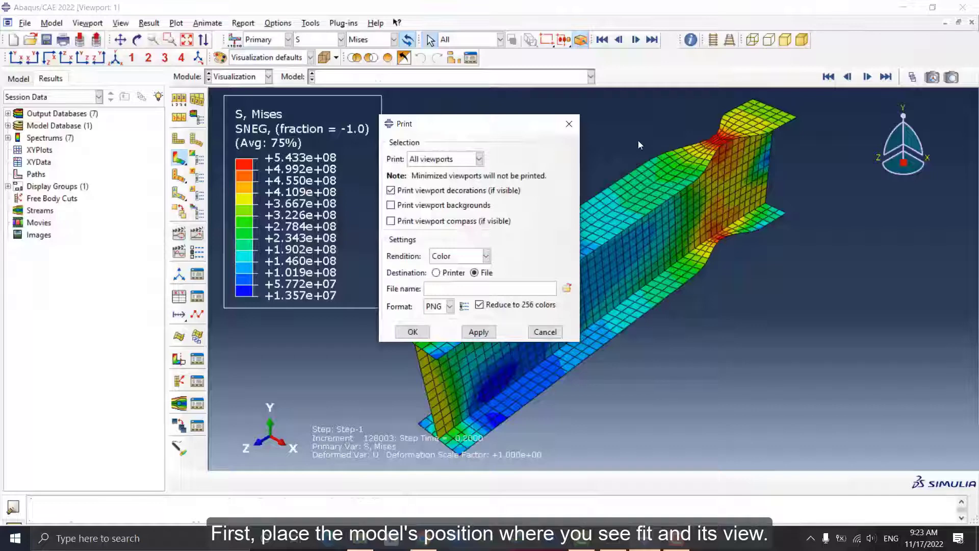
drag(528, 131, 371, 142)
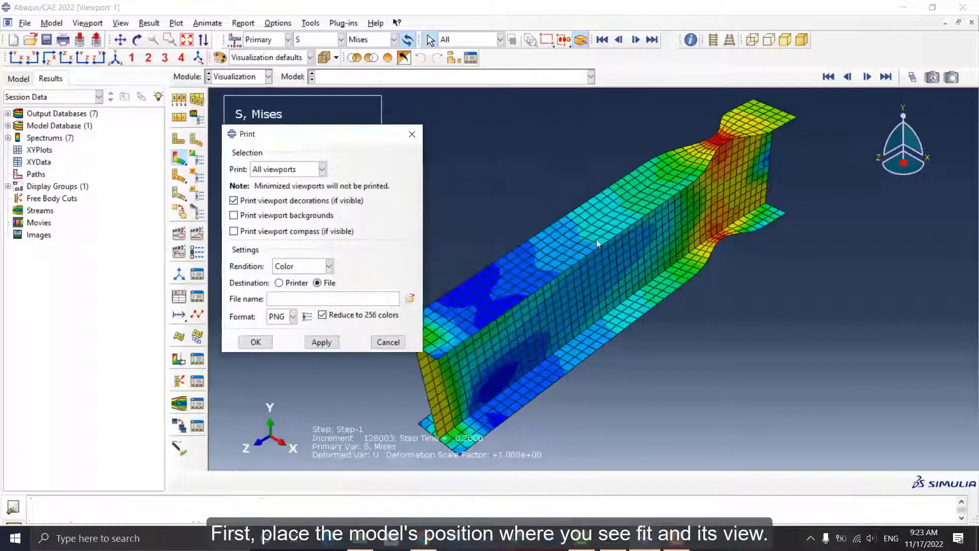
- Pan the beam up-right, zoom it smaller, and uncover the legend
ctrl+alt+middle_drag(595, 240, 678, 220)
scroll(678, 220, down, 3)
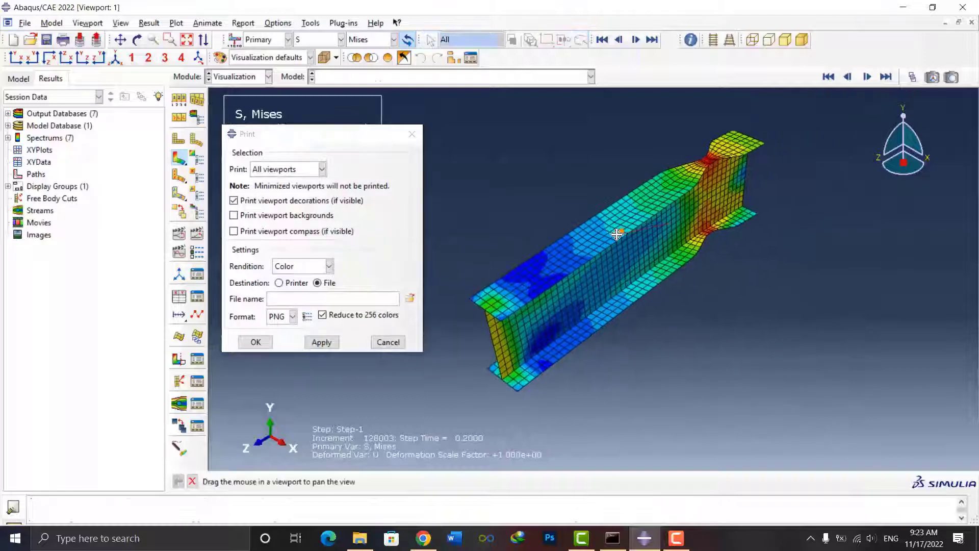
drag(339, 134, 416, 134)
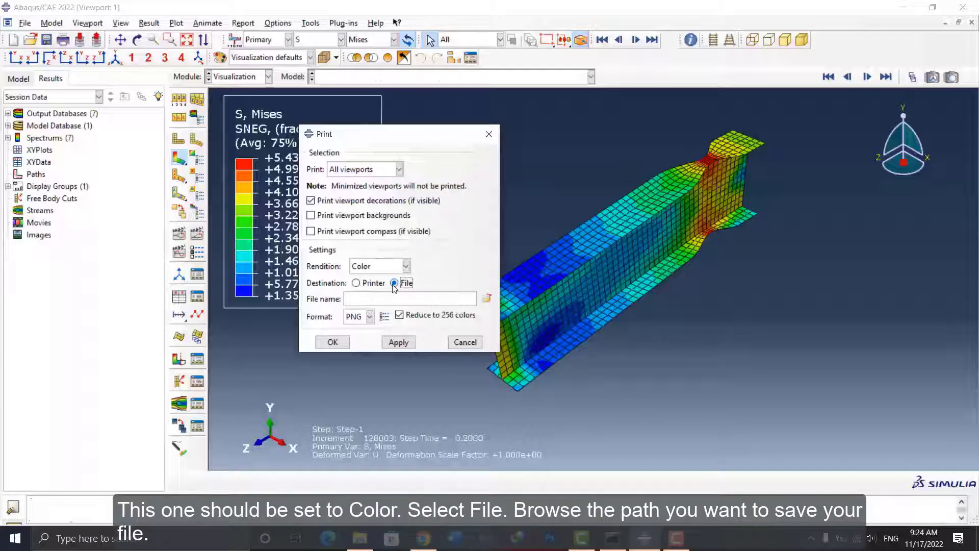
- Set the print output file name to y in the ODBs folder
click(487, 298)
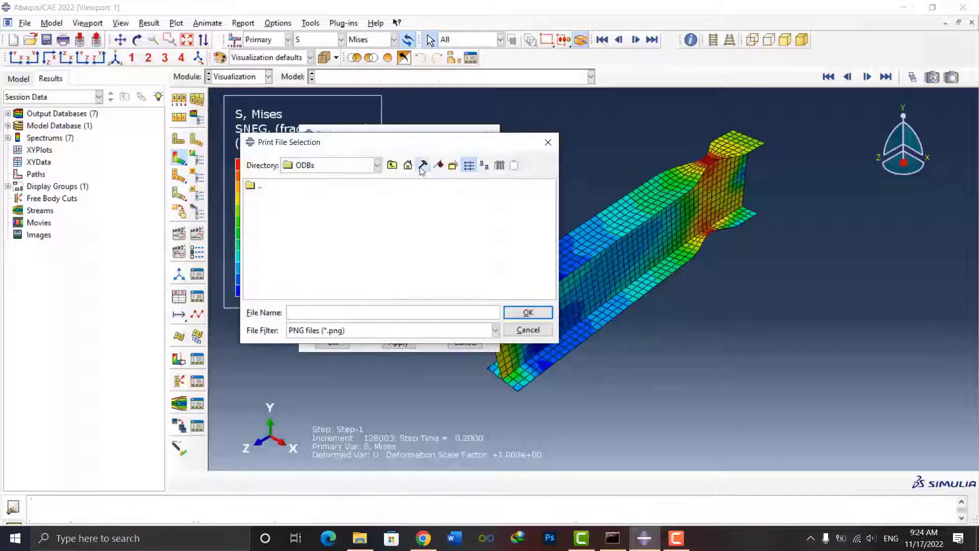
click(321, 312)
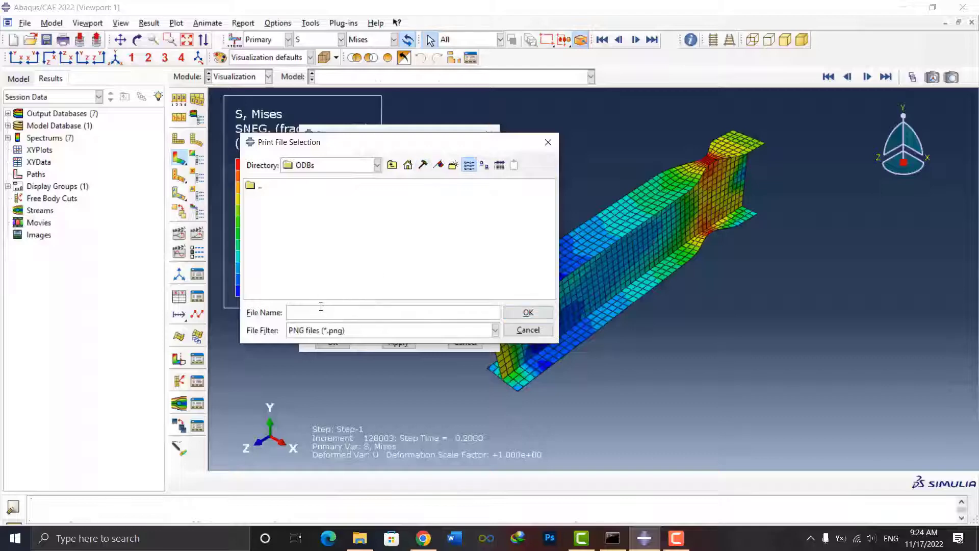
text(y)
click(518, 312)
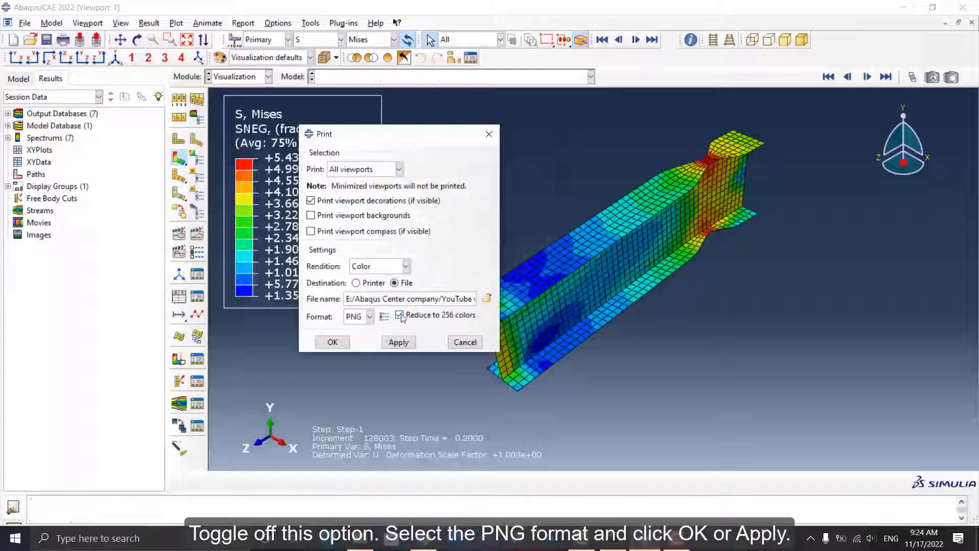
- Print the viewport to a full-colour PNG with viewport backgrounds and compass included
click(399, 315)
click(368, 318)
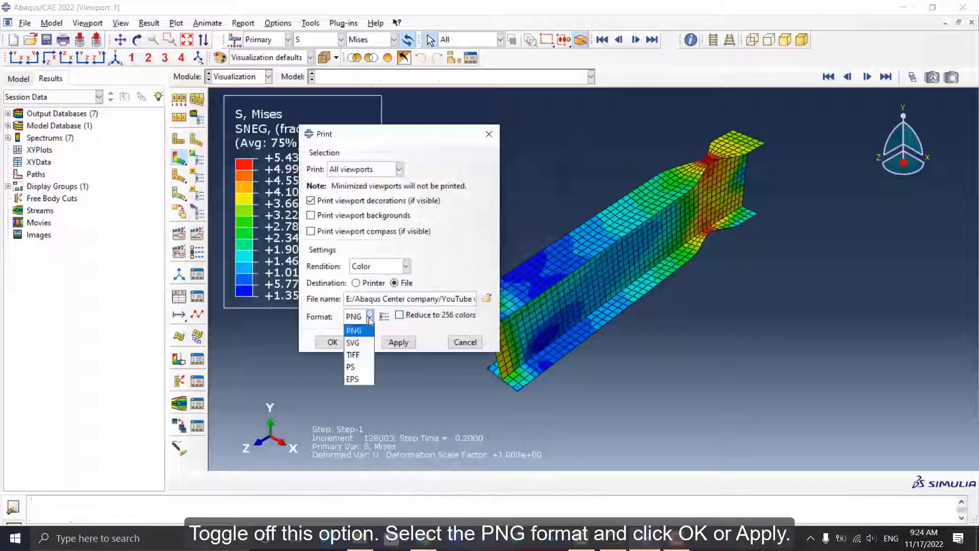
click(358, 331)
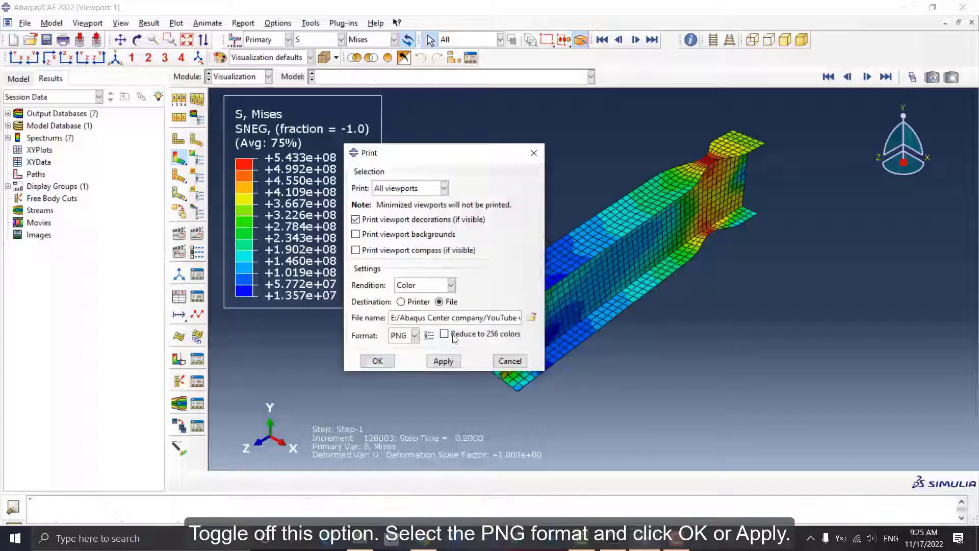
click(355, 233)
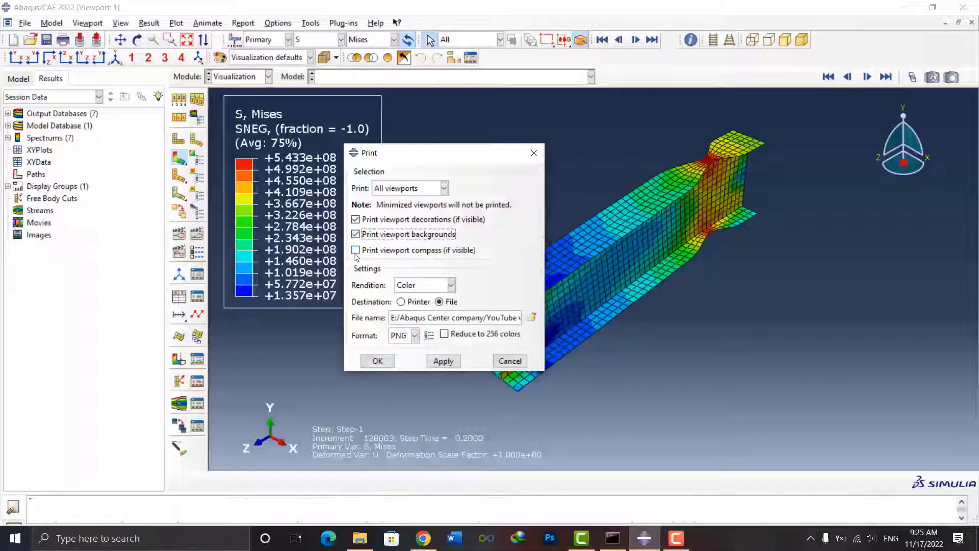
click(356, 251)
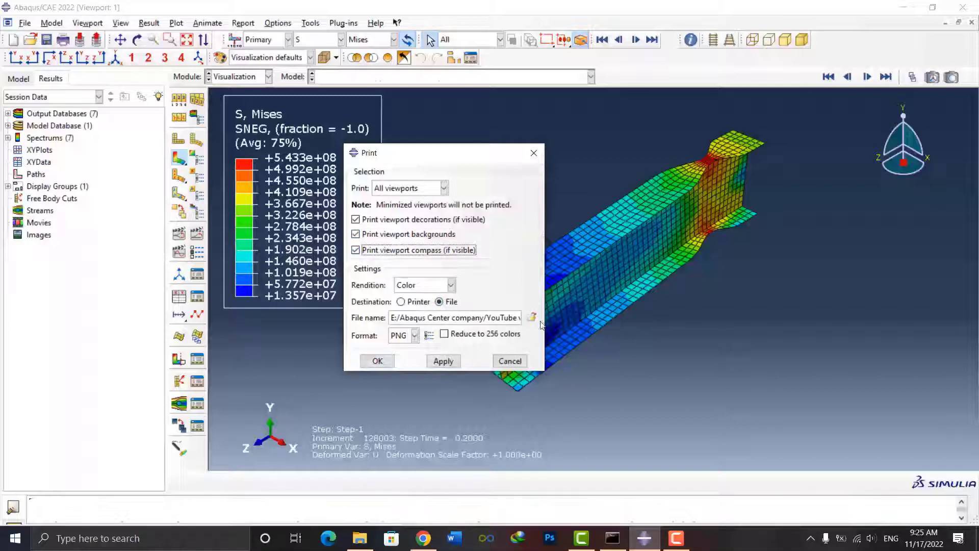
click(531, 318)
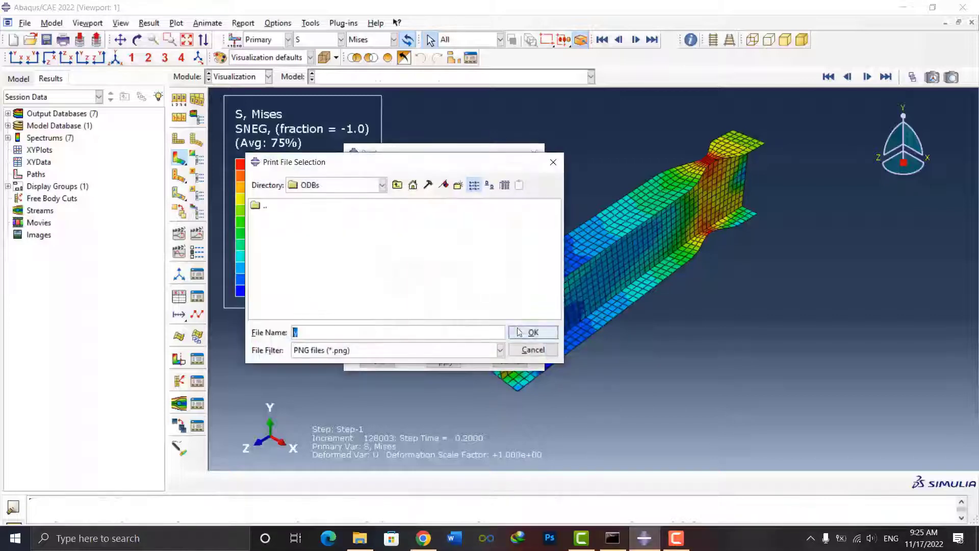
click(533, 332)
click(377, 360)
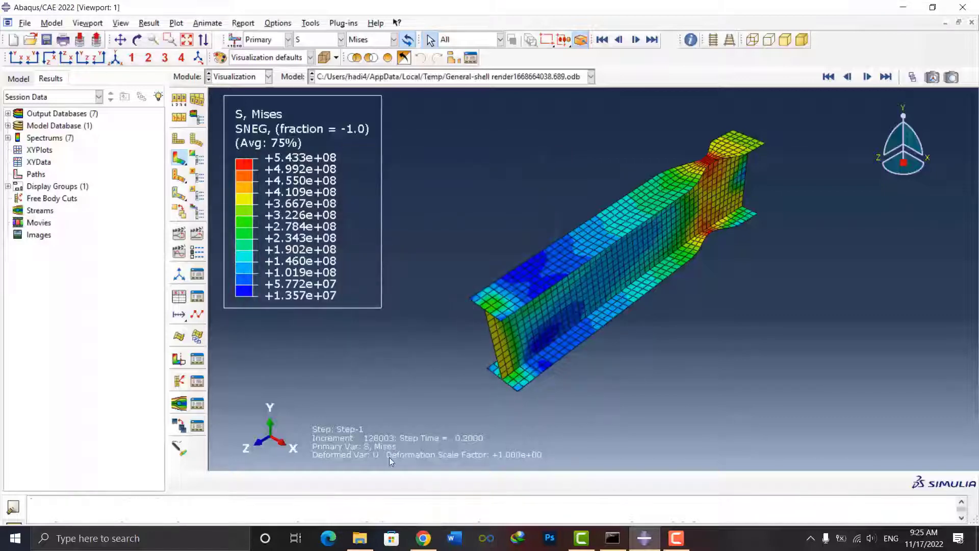
click(360, 538)
- Open the 122 KB y PNG image in the Photos app to view the printed plot
double_click(272, 219)
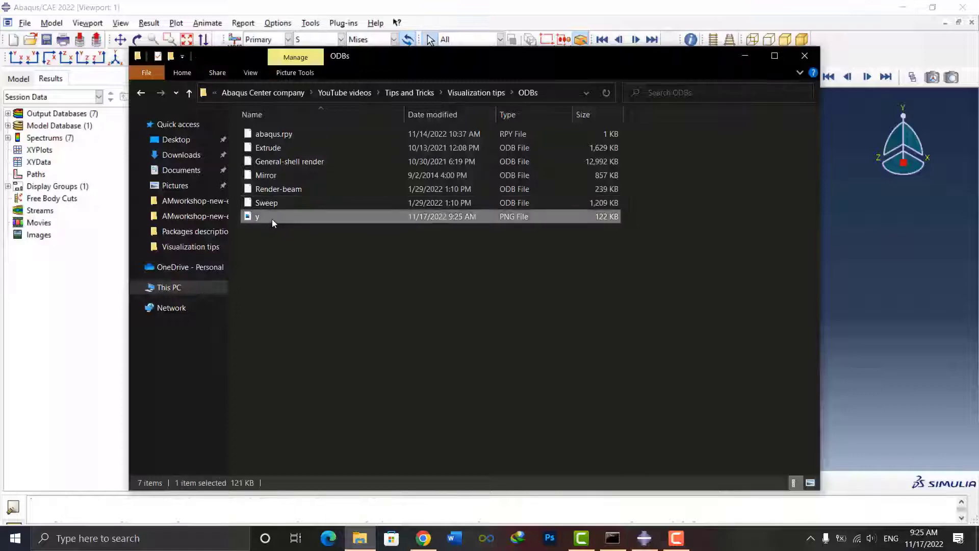